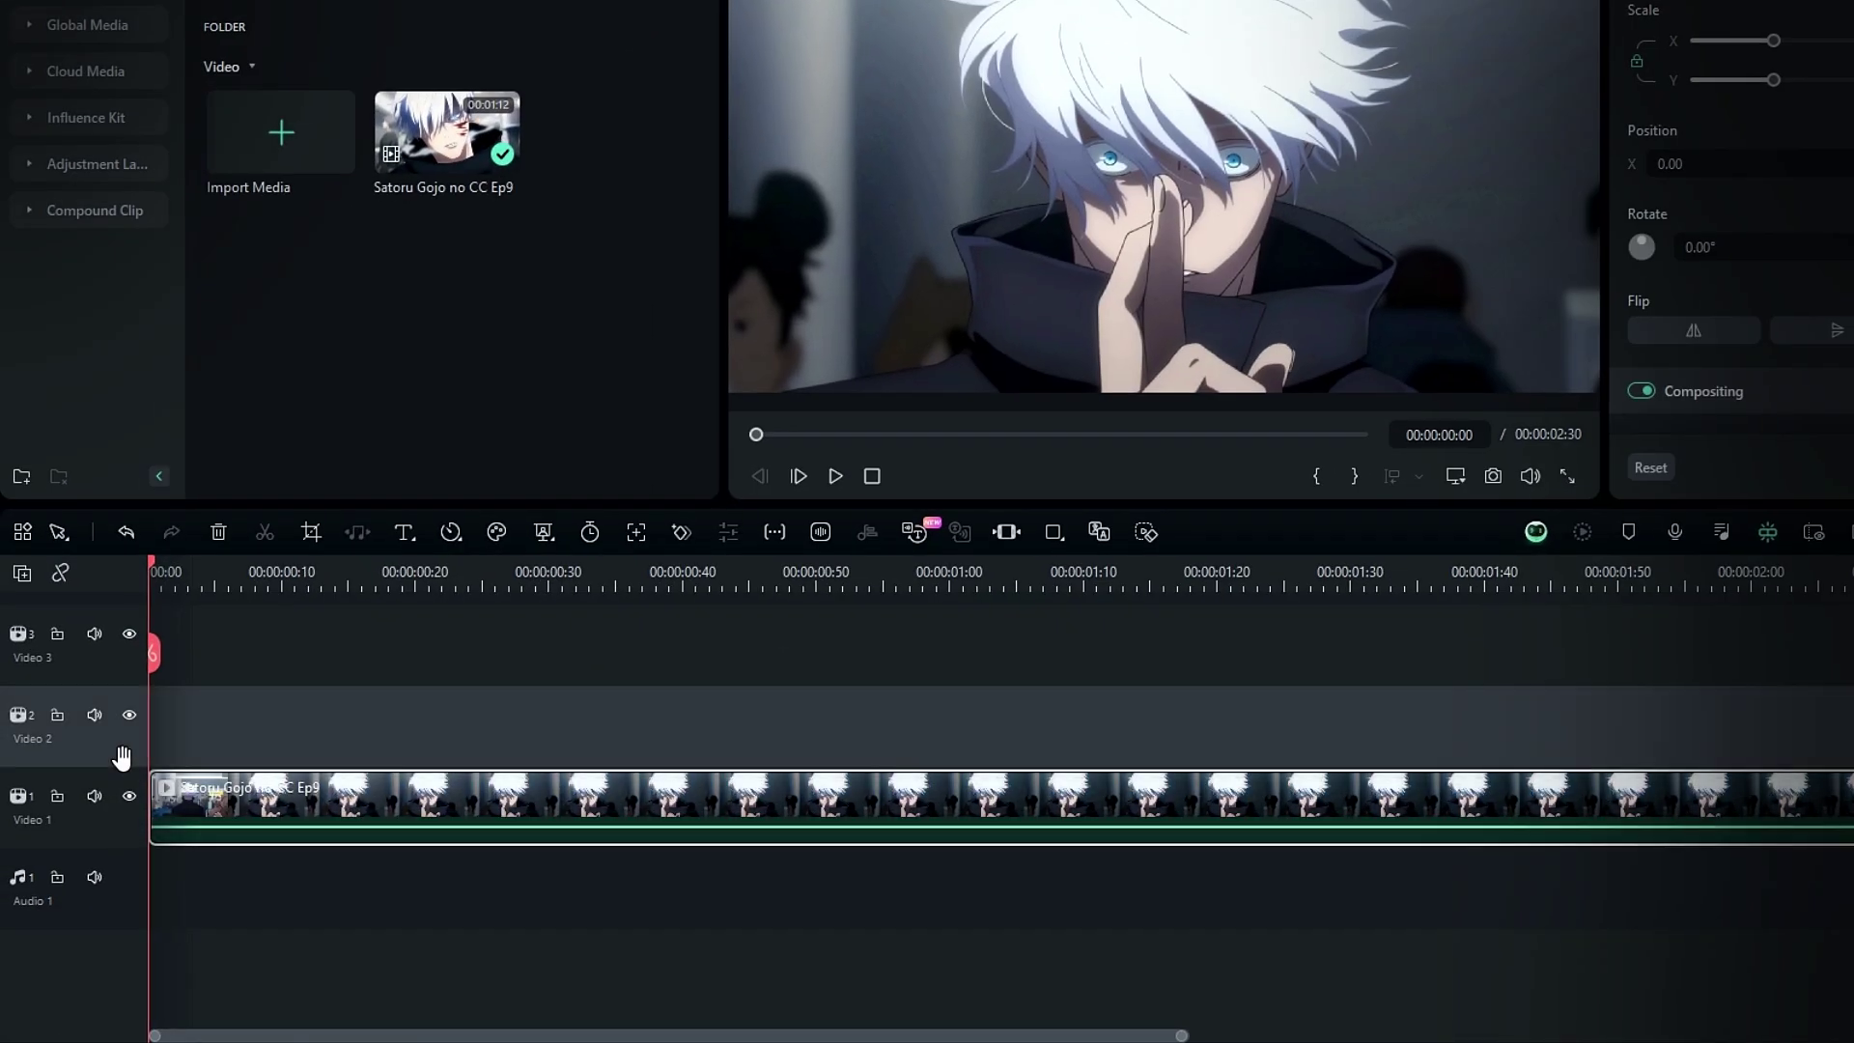
Duplicate the Satoru Gojo clip onto Video 2 and hide the original on Video 1.
key("ctrl+d")
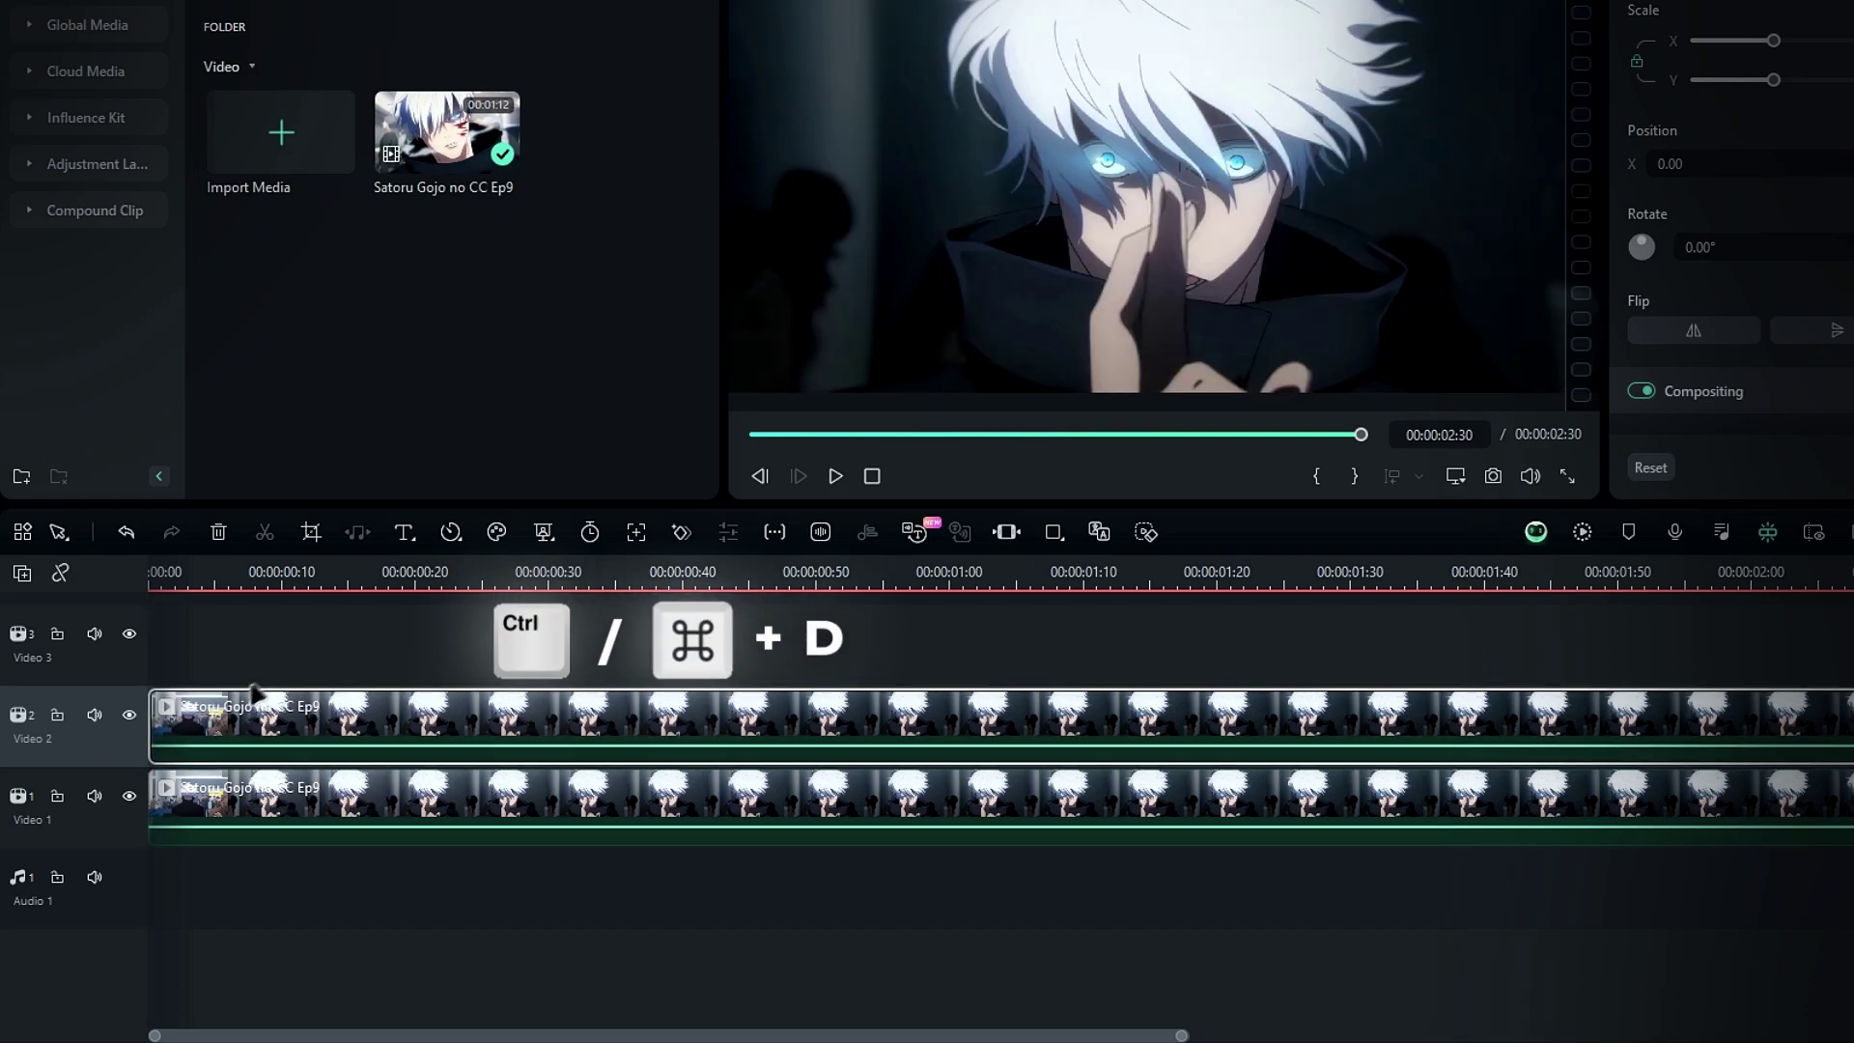
left_click(129, 796)
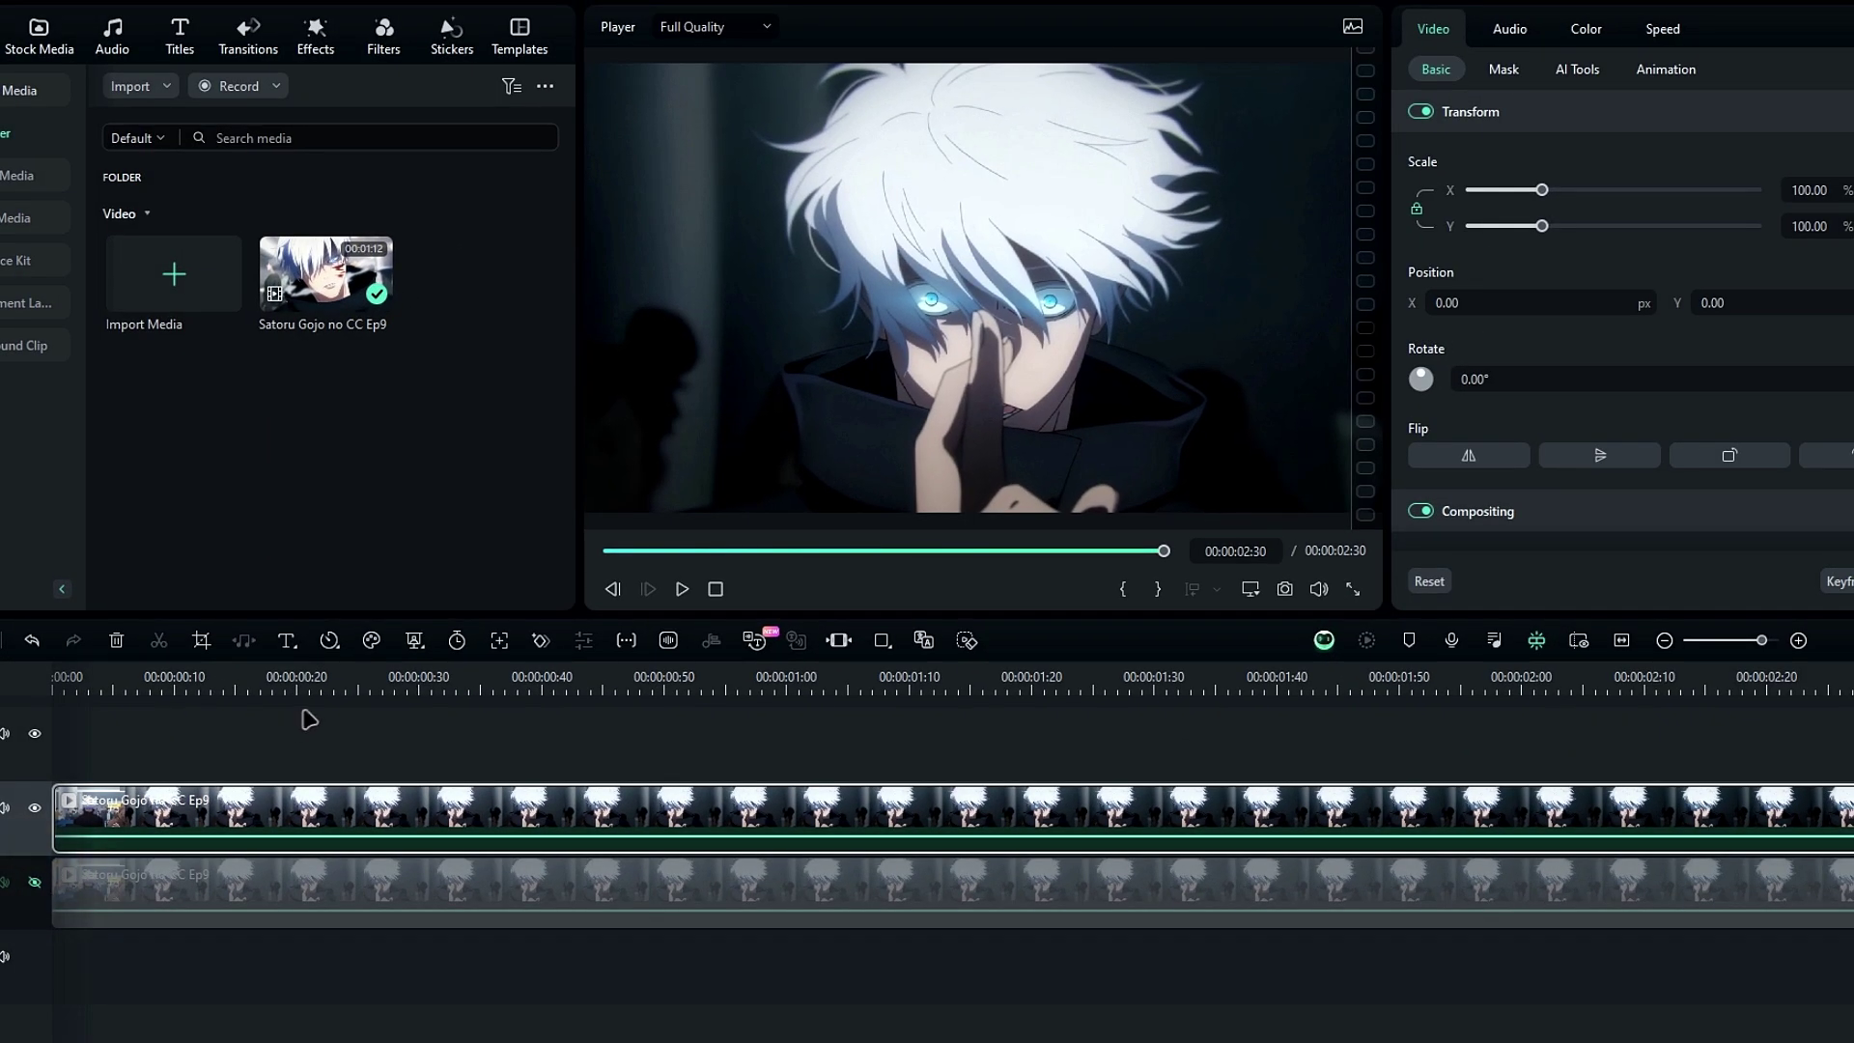
Enable Smart Cutout on the Video 2 clip and open the cutout editor at a close-up frame of the character.
left_click(429, 575)
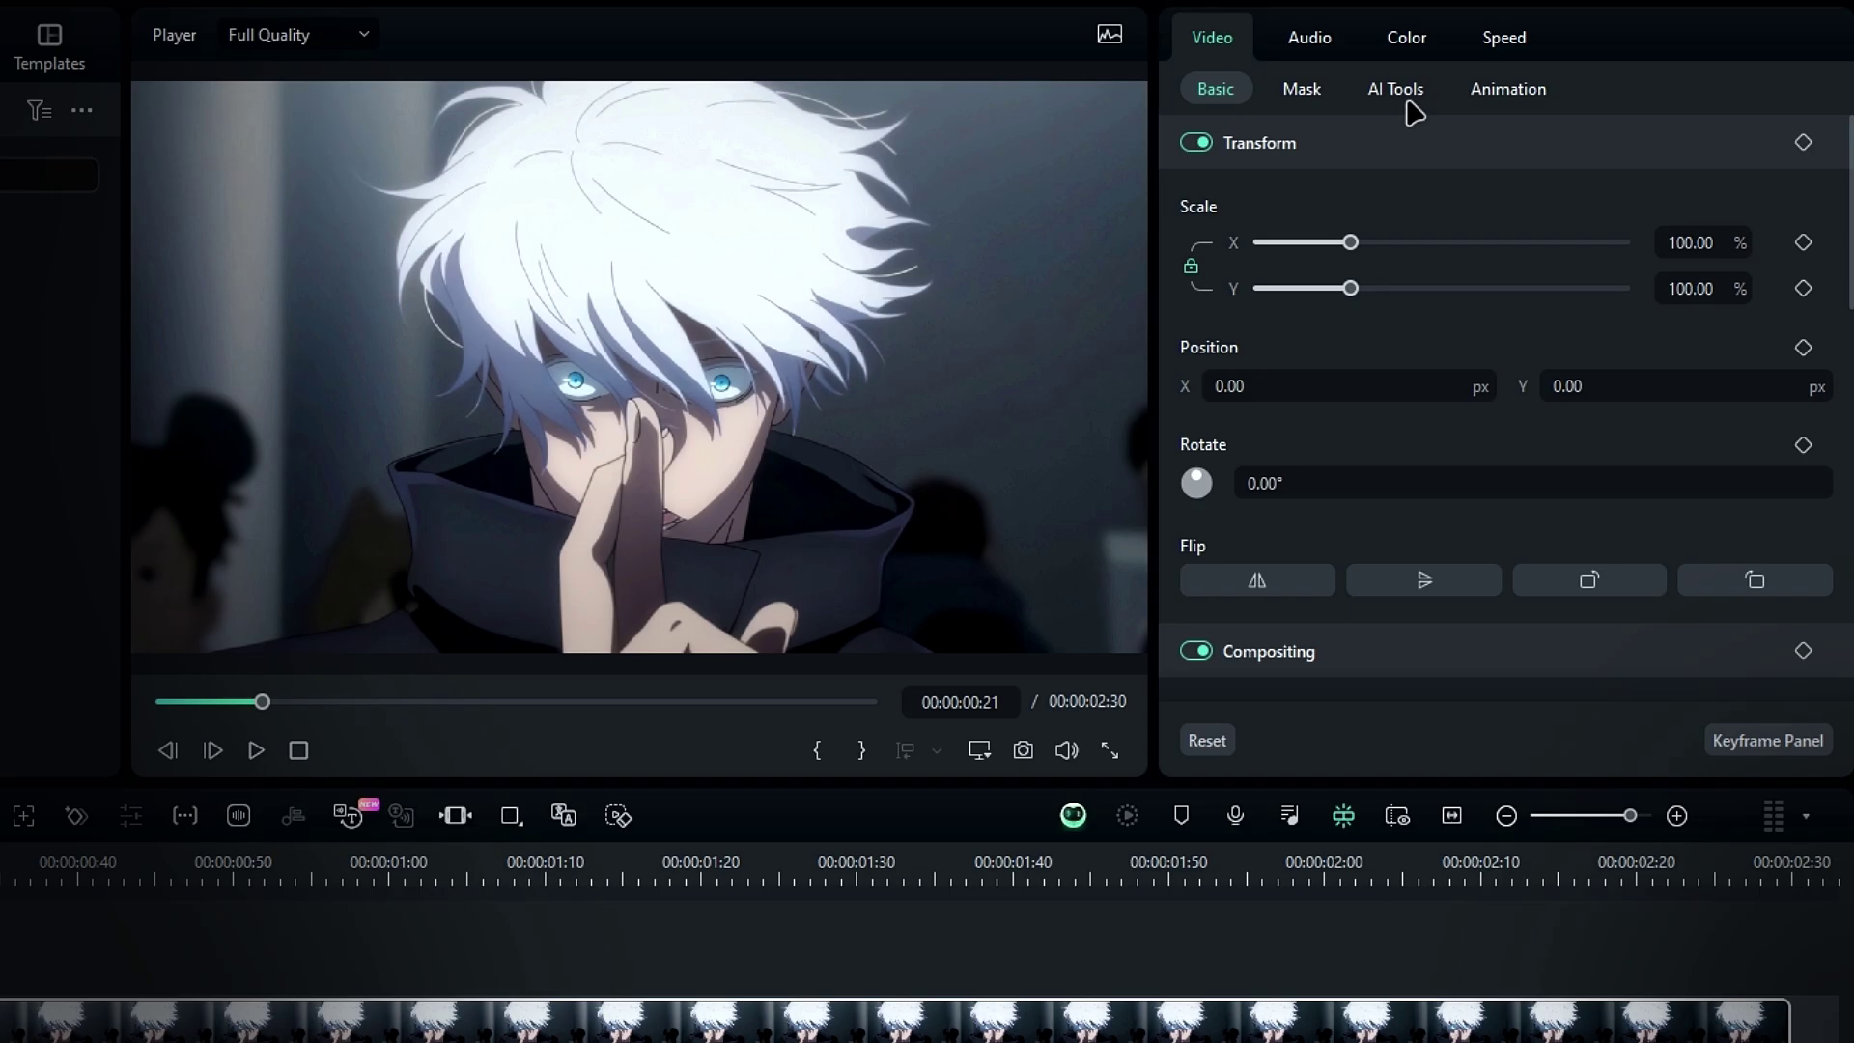
left_click(1398, 90)
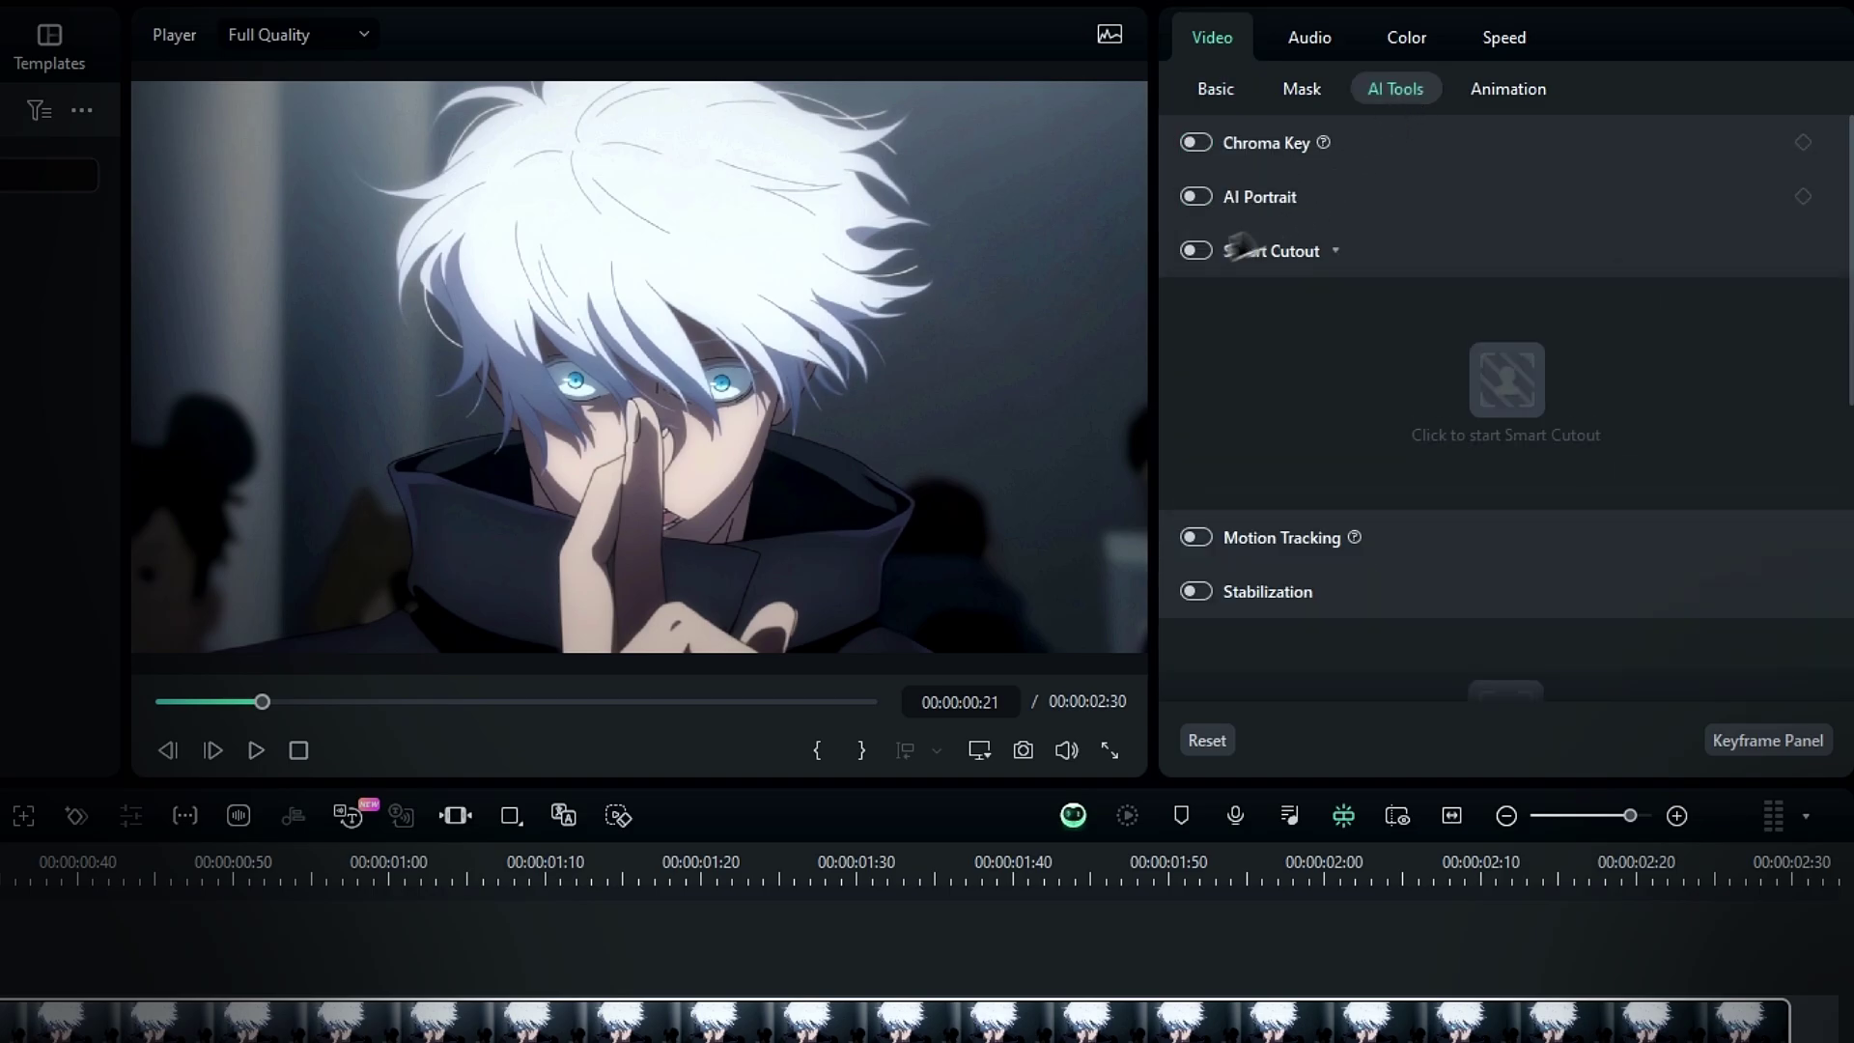
left_click(1197, 253)
left_click(1492, 391)
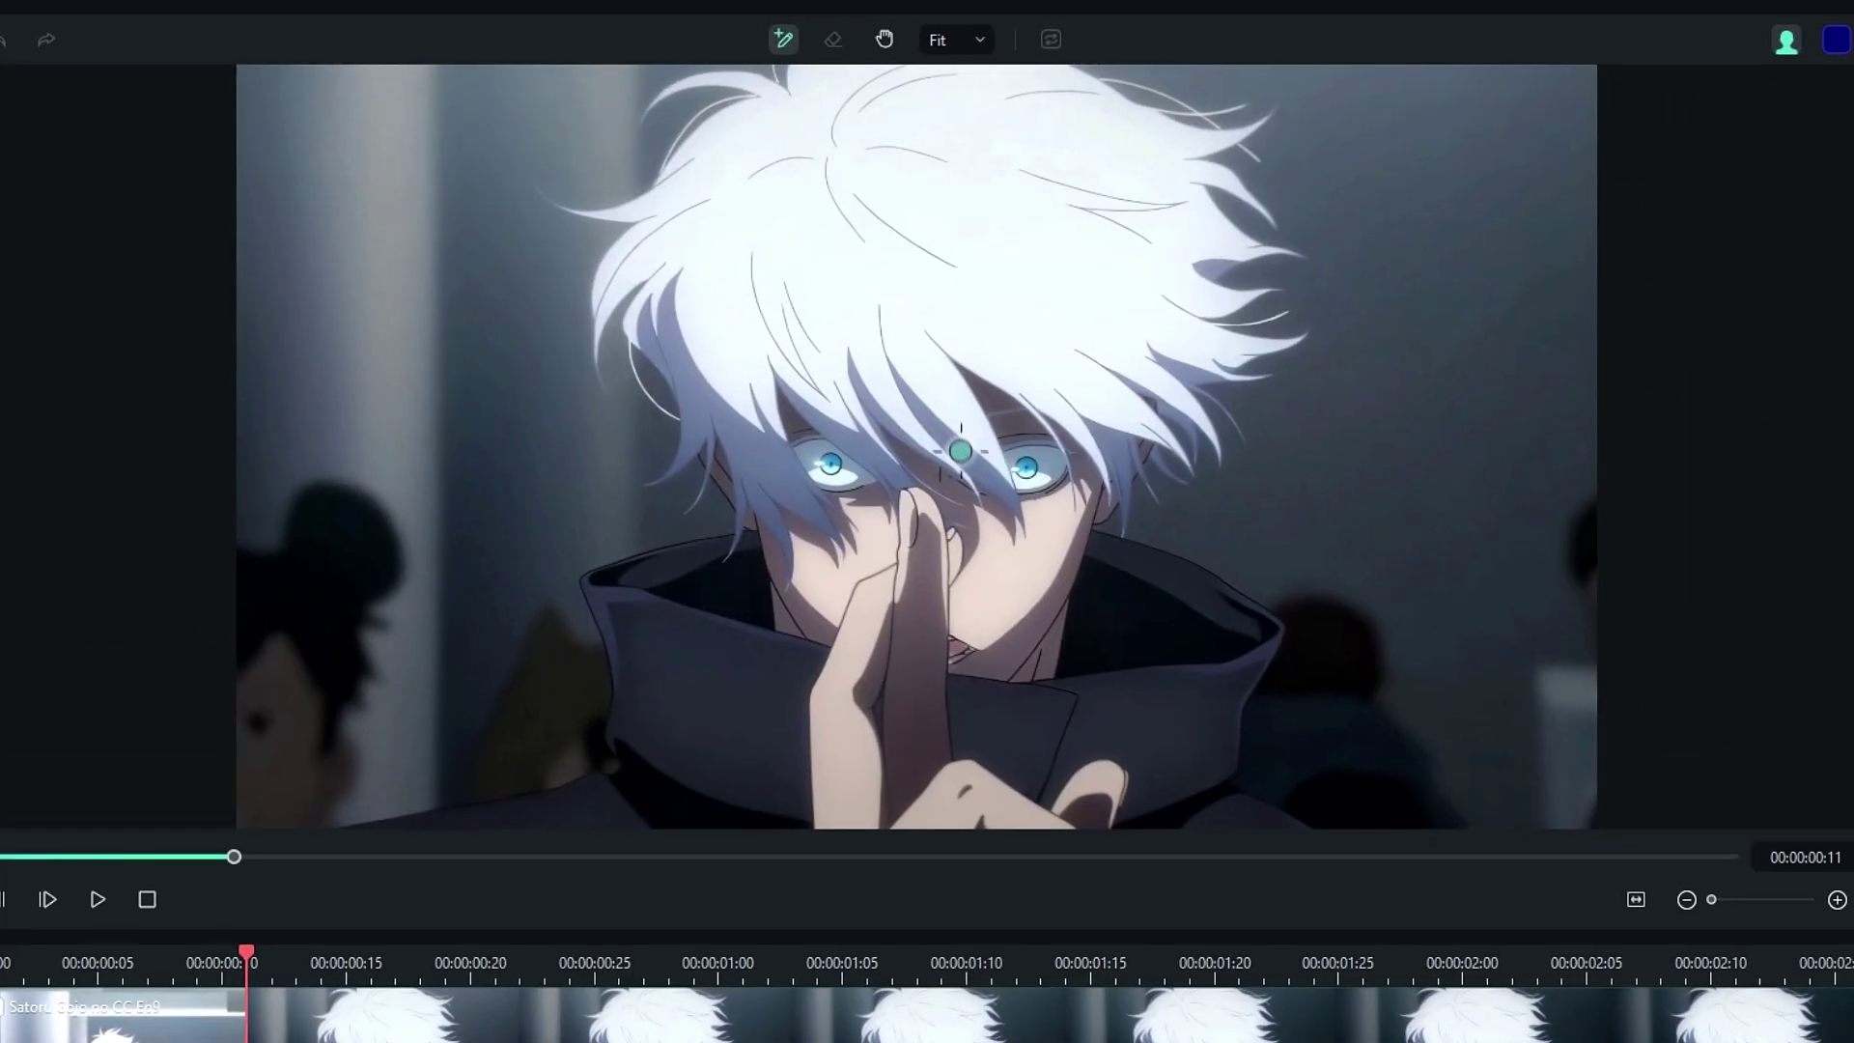
Brush over the character's head, hair and collar to select him, refining the selection along the hair edges.
mouse_move(647, 250)
left_mouse_down()
mouse_move(1009, 96)
mouse_move(1007, 578)
mouse_move(1029, 594)
mouse_move(1066, 809)
mouse_move(651, 772)
left_mouse_up()
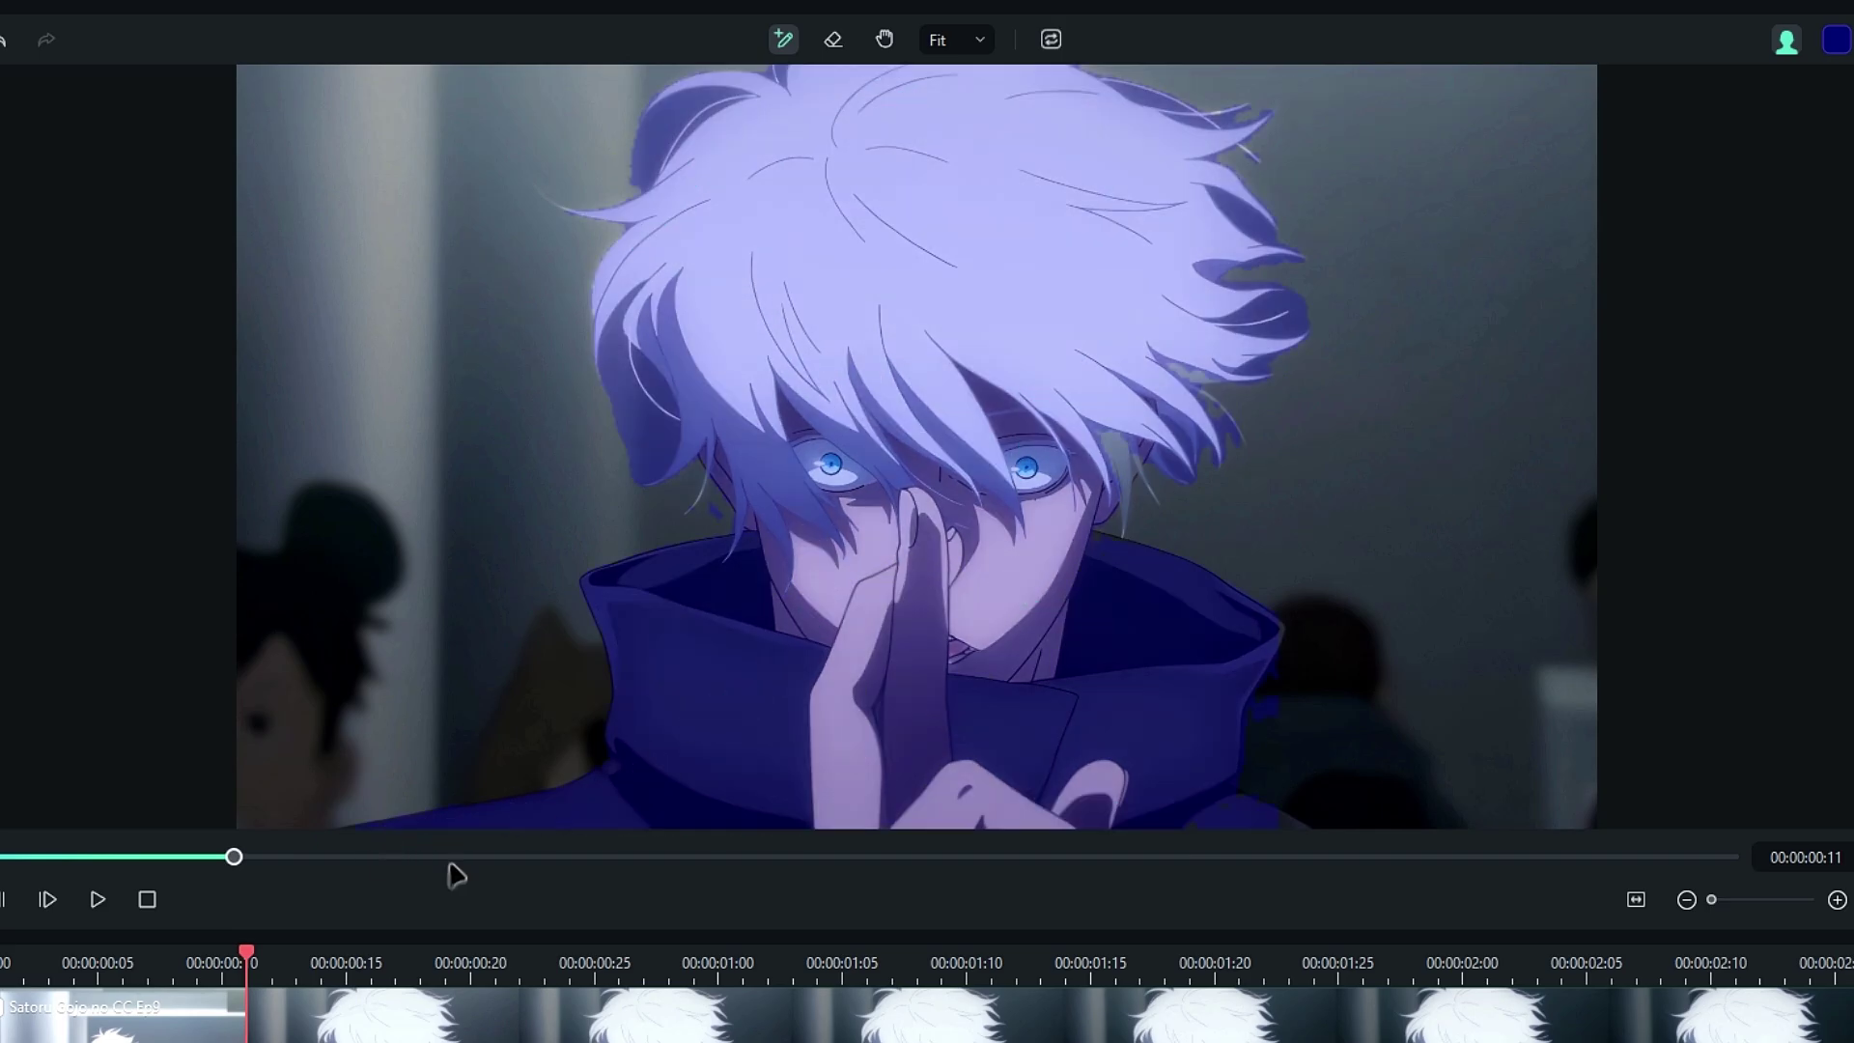
mouse_move(641, 481)
left_mouse_down()
mouse_move(613, 332)
mouse_move(634, 477)
mouse_move(618, 384)
left_mouse_up()
left_click_drag(633, 178, 705, 92)
mouse_move(1294, 335)
left_mouse_down()
mouse_move(1292, 290)
mouse_move(1222, 189)
left_mouse_up()
left_click_drag(1133, 90, 1236, 114)
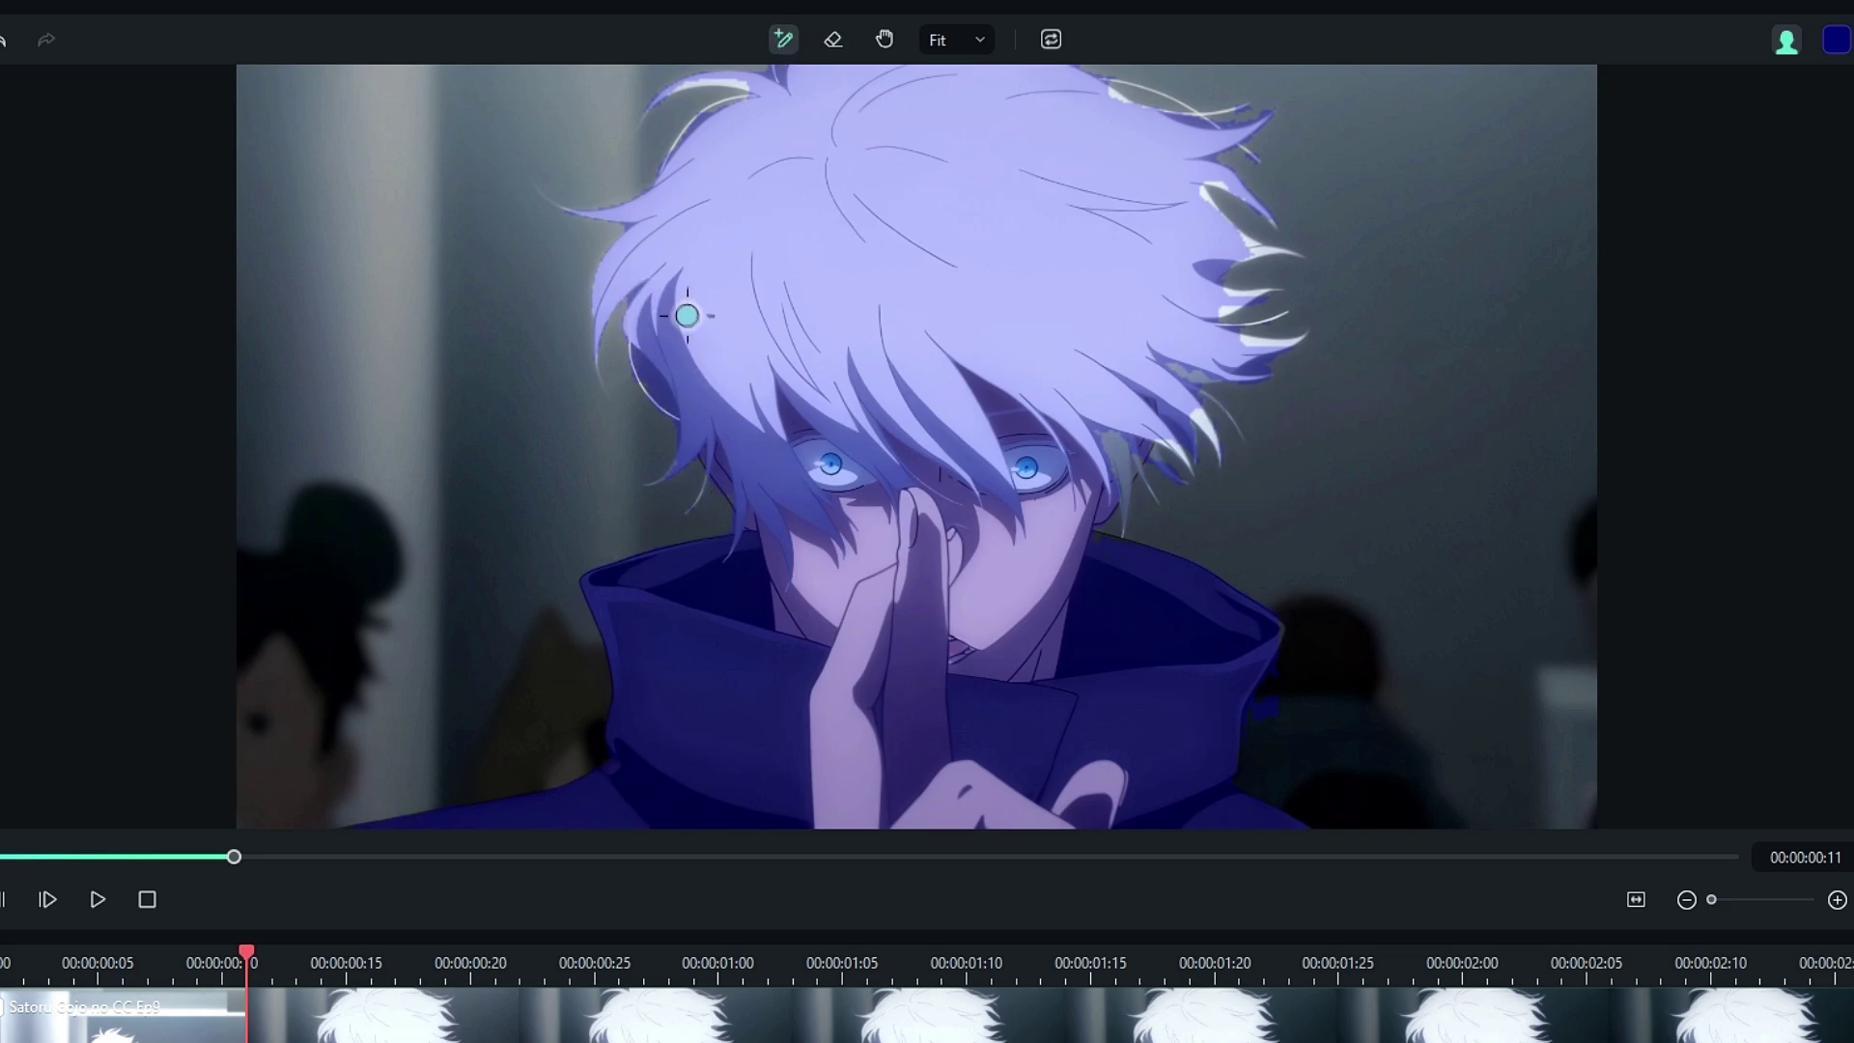
mouse_move(1176, 192)
left_mouse_down()
mouse_move(1155, 332)
mouse_move(1242, 352)
mouse_move(1114, 368)
mouse_move(1153, 410)
mouse_move(1084, 389)
mouse_move(1136, 337)
mouse_move(1209, 341)
mouse_move(1005, 253)
mouse_move(1113, 429)
left_mouse_up()
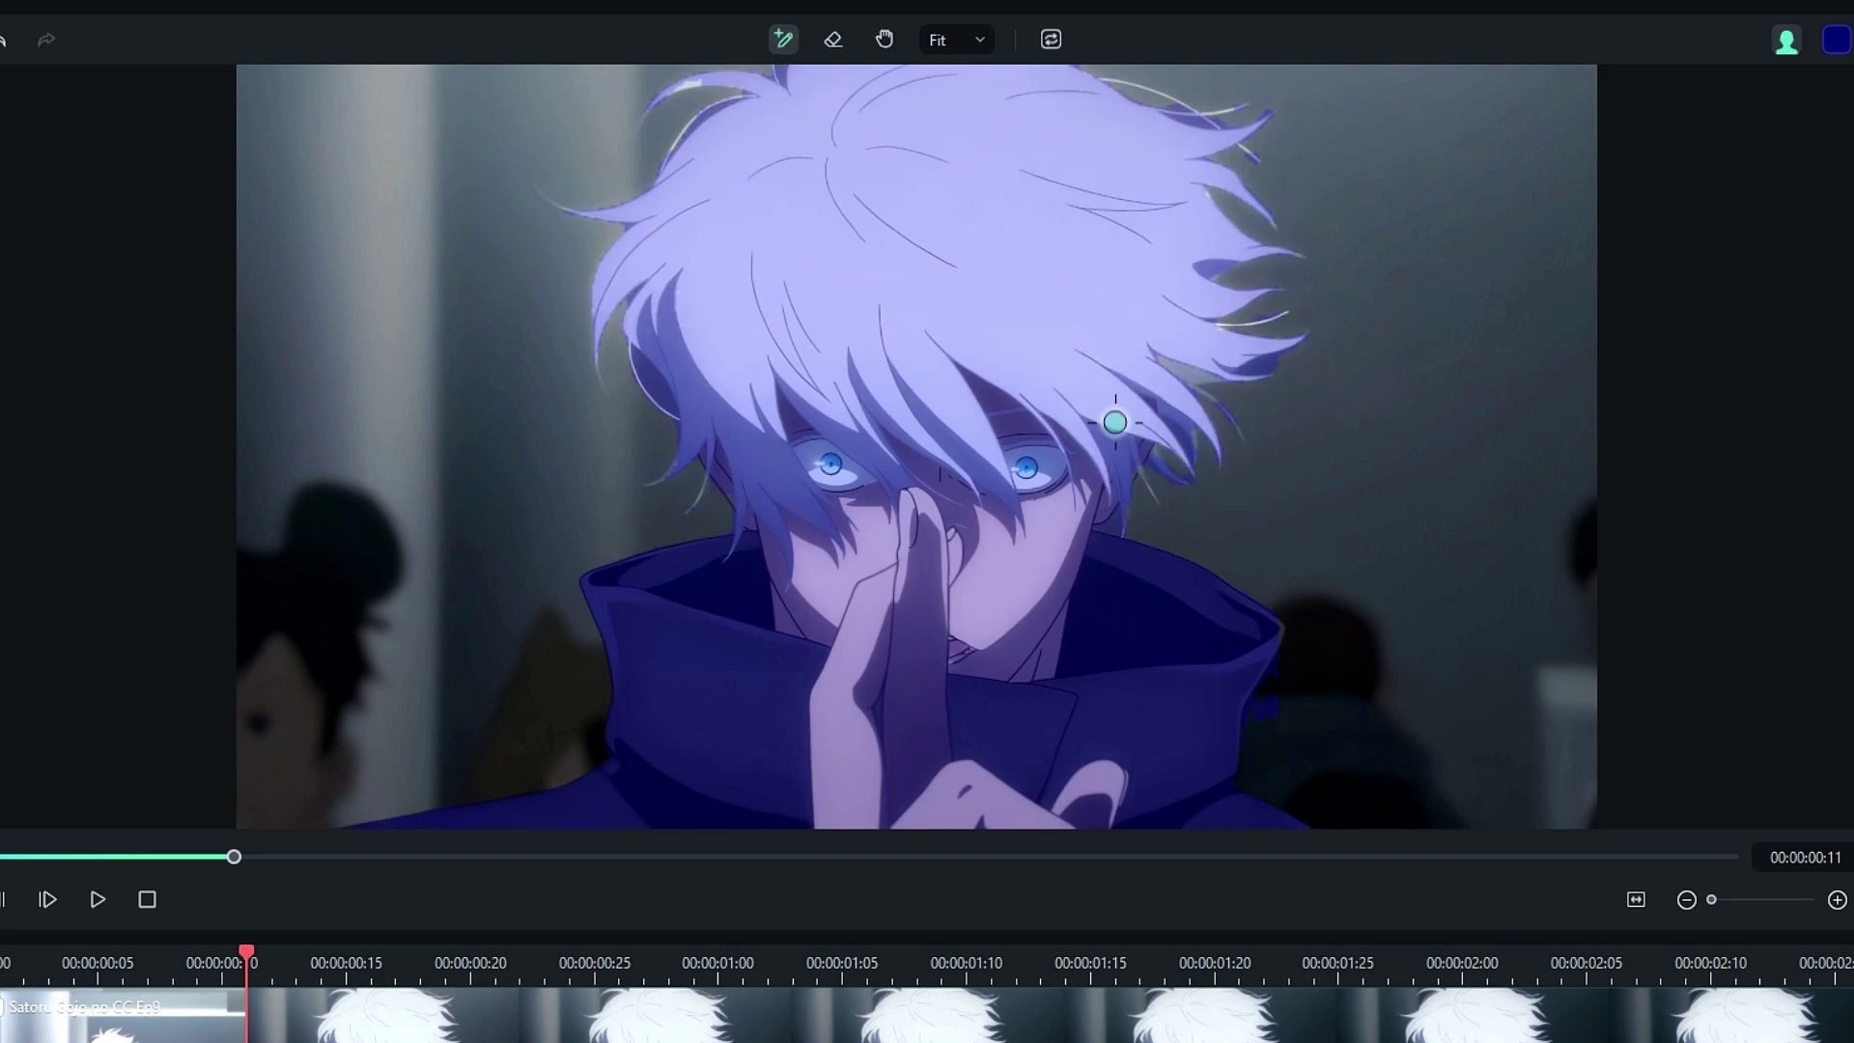
left_click(833, 39)
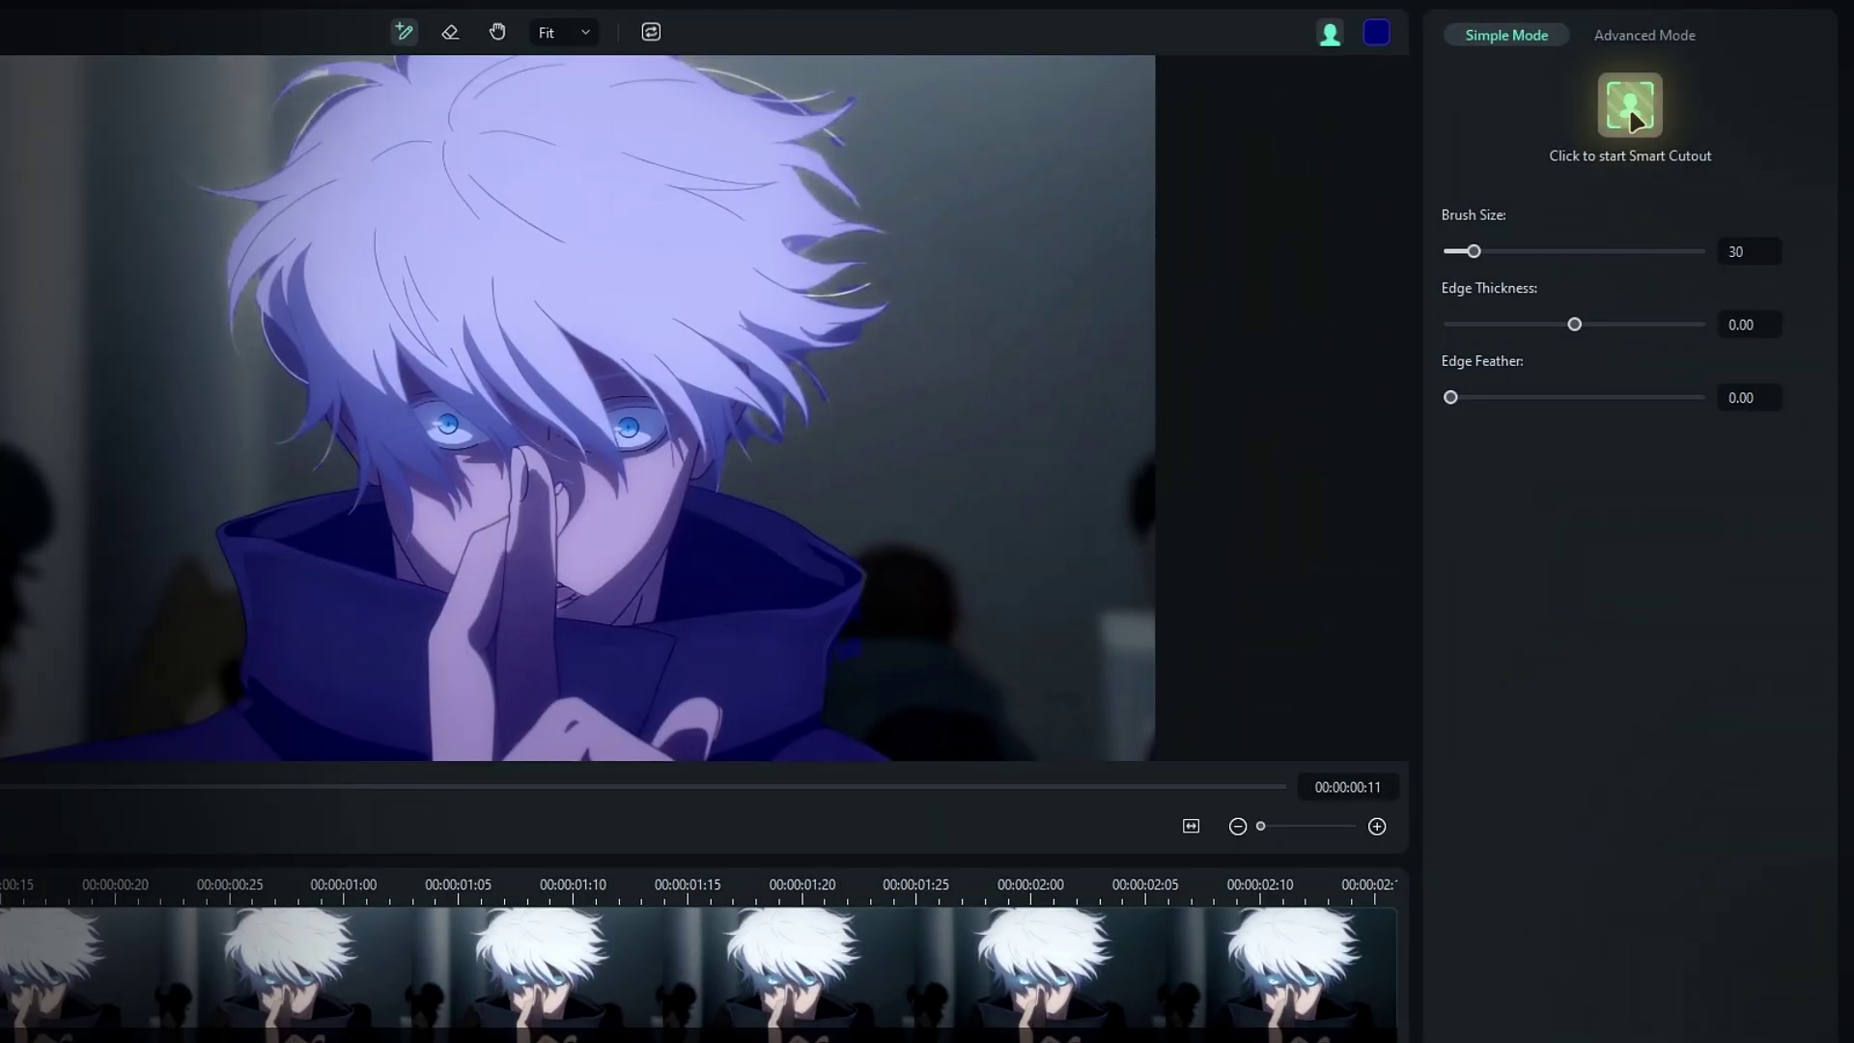
Run the Smart Cutout over the whole clip, check the mask at other frames and save the cutout.
left_click(1632, 106)
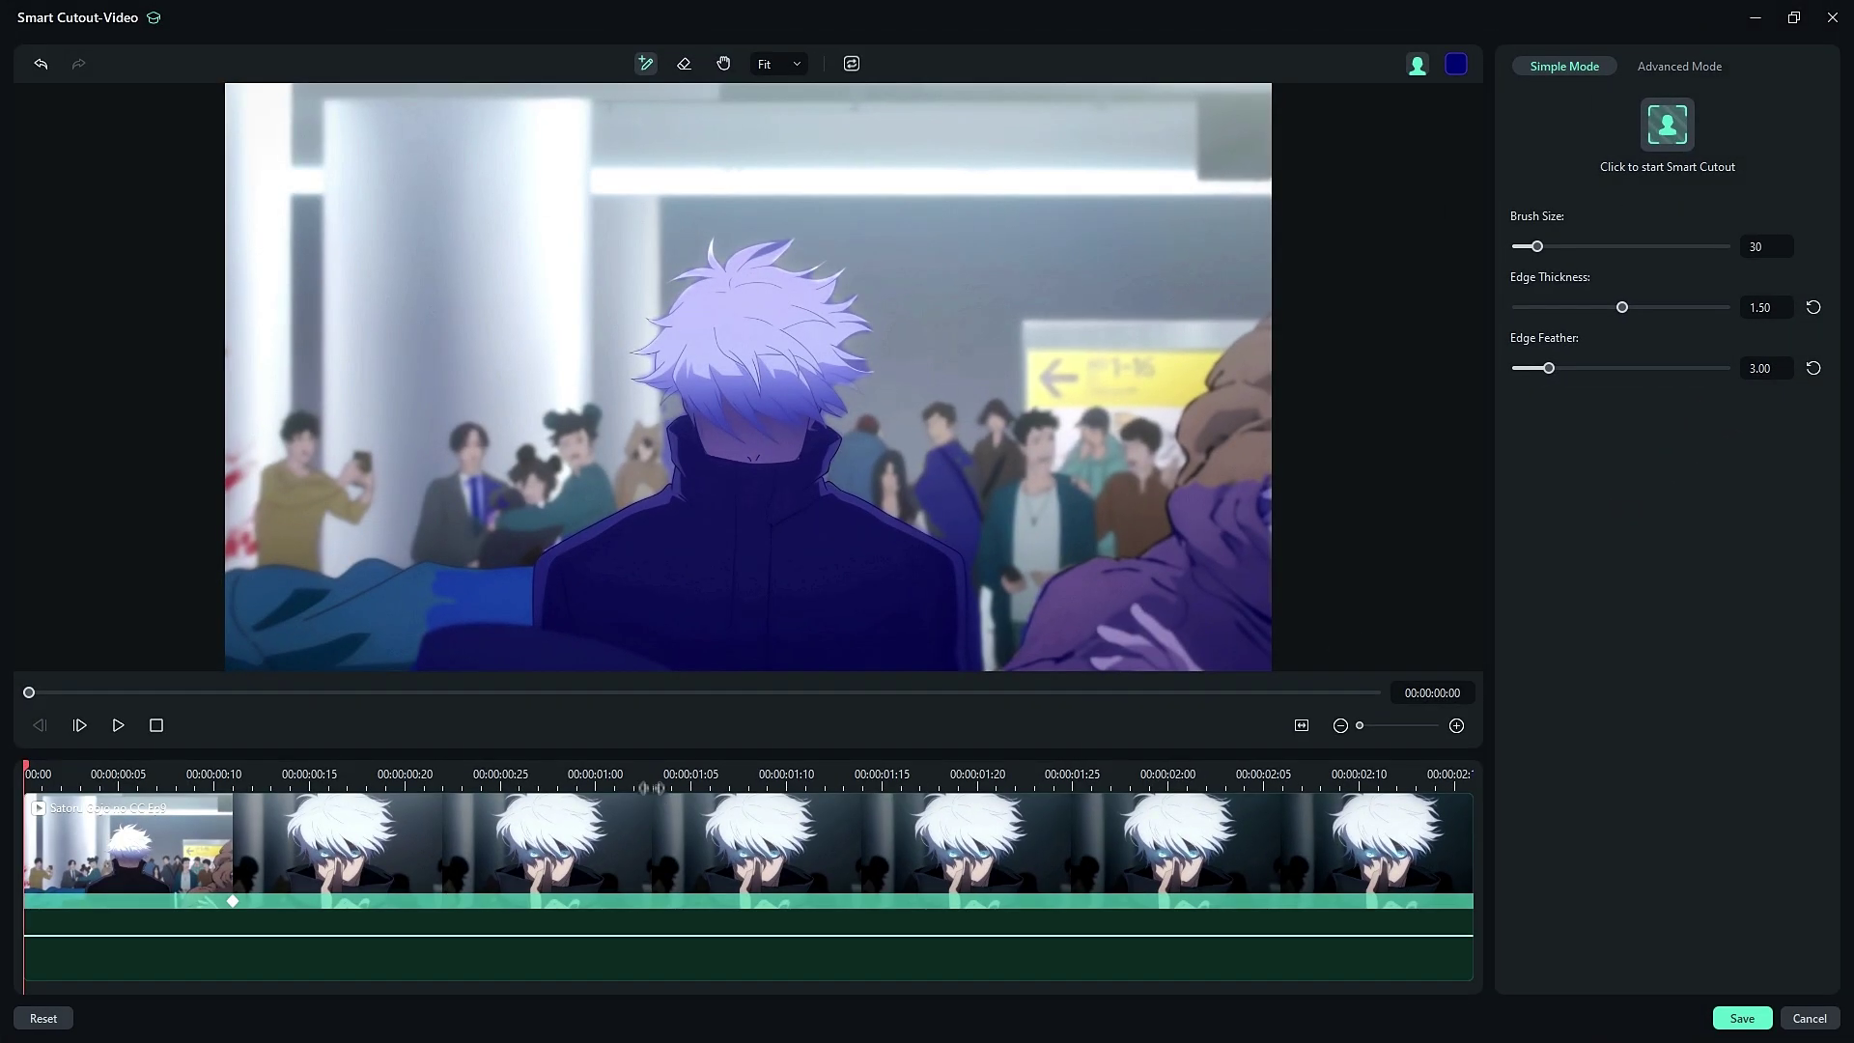
left_click(413, 889)
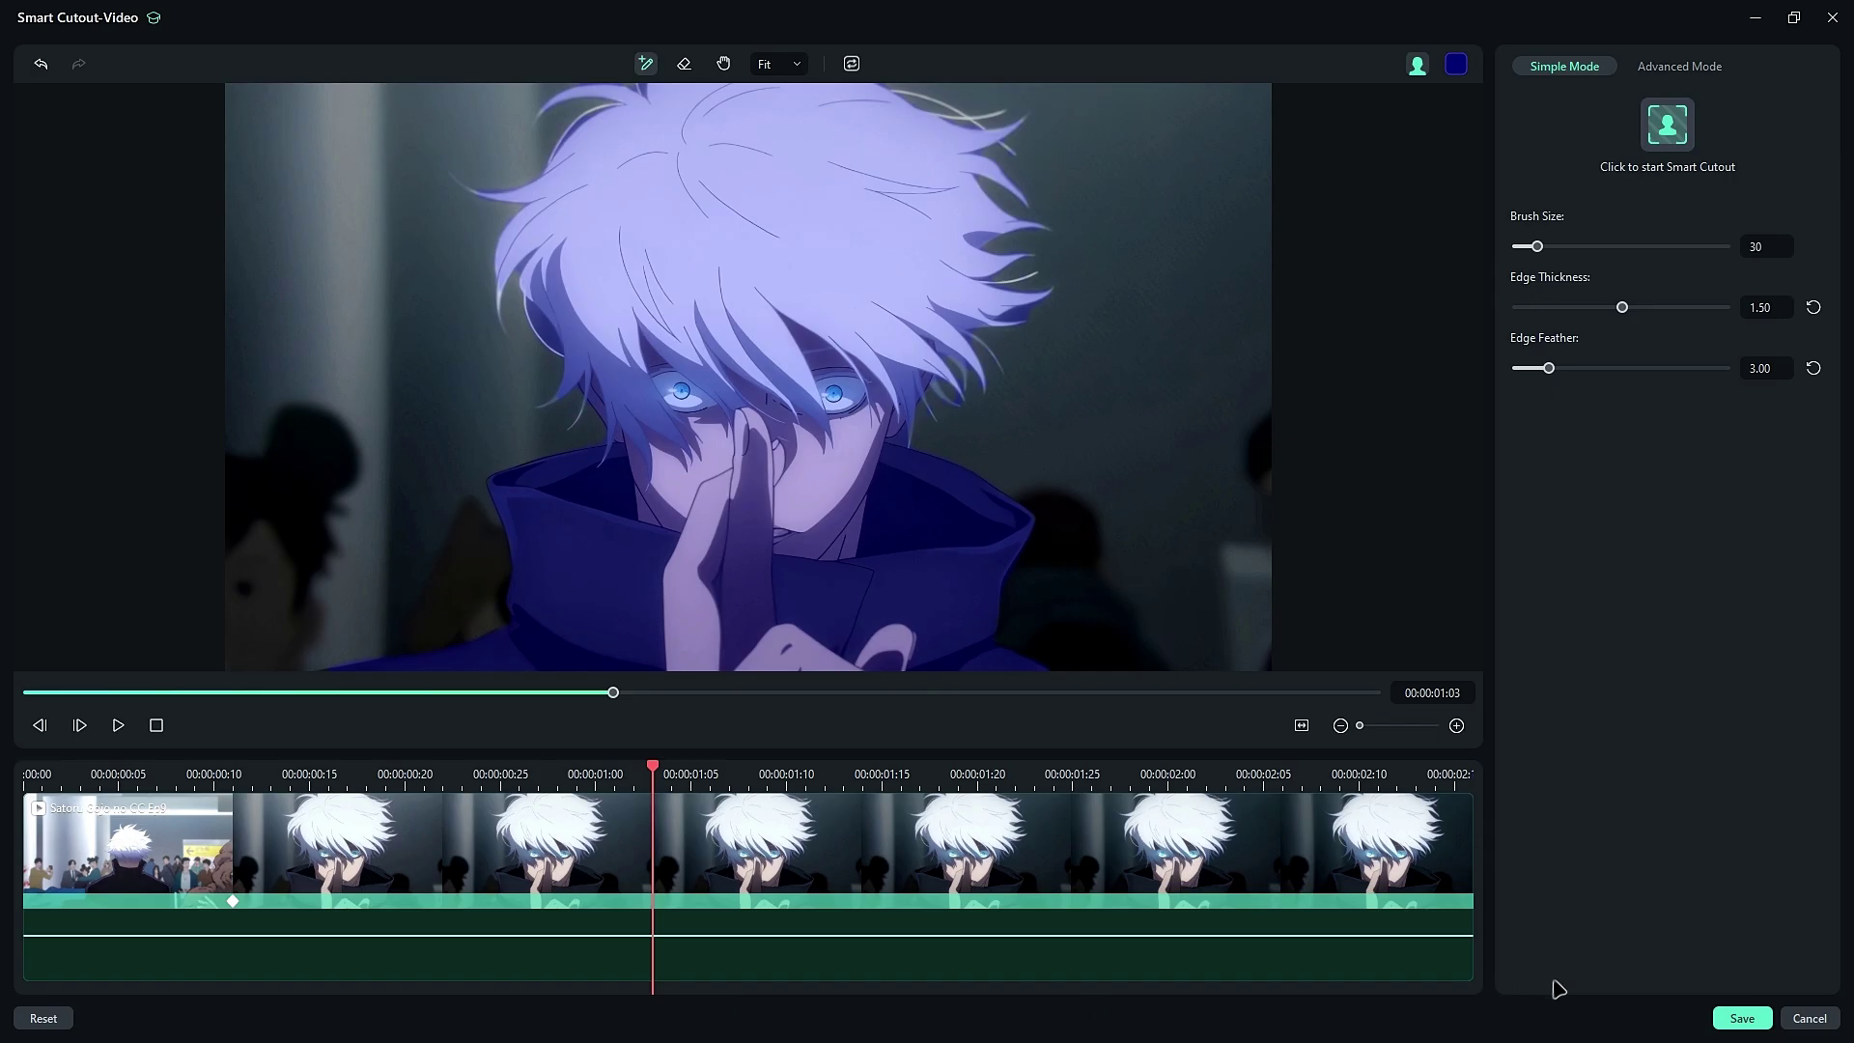
left_click(1734, 1016)
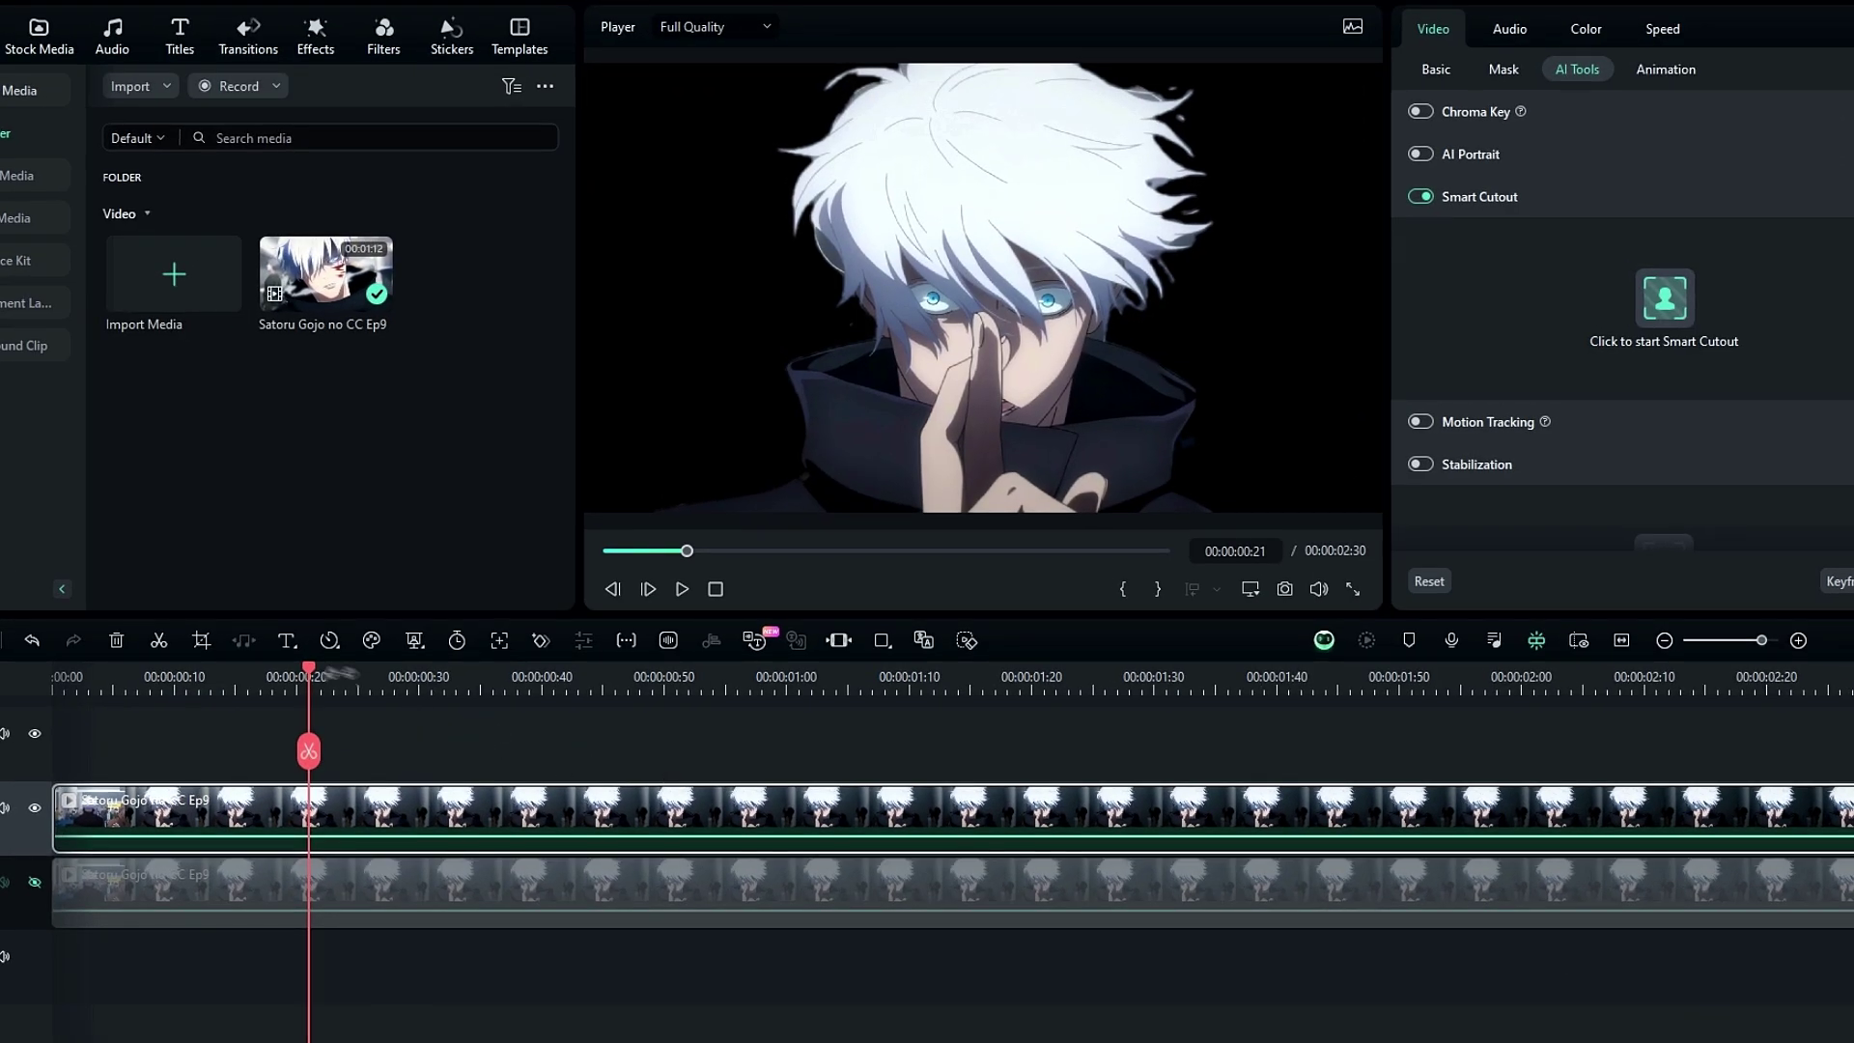
Mark the cutout clip on Video 2 with a blue color label.
left_click_drag(307, 674, 198, 683)
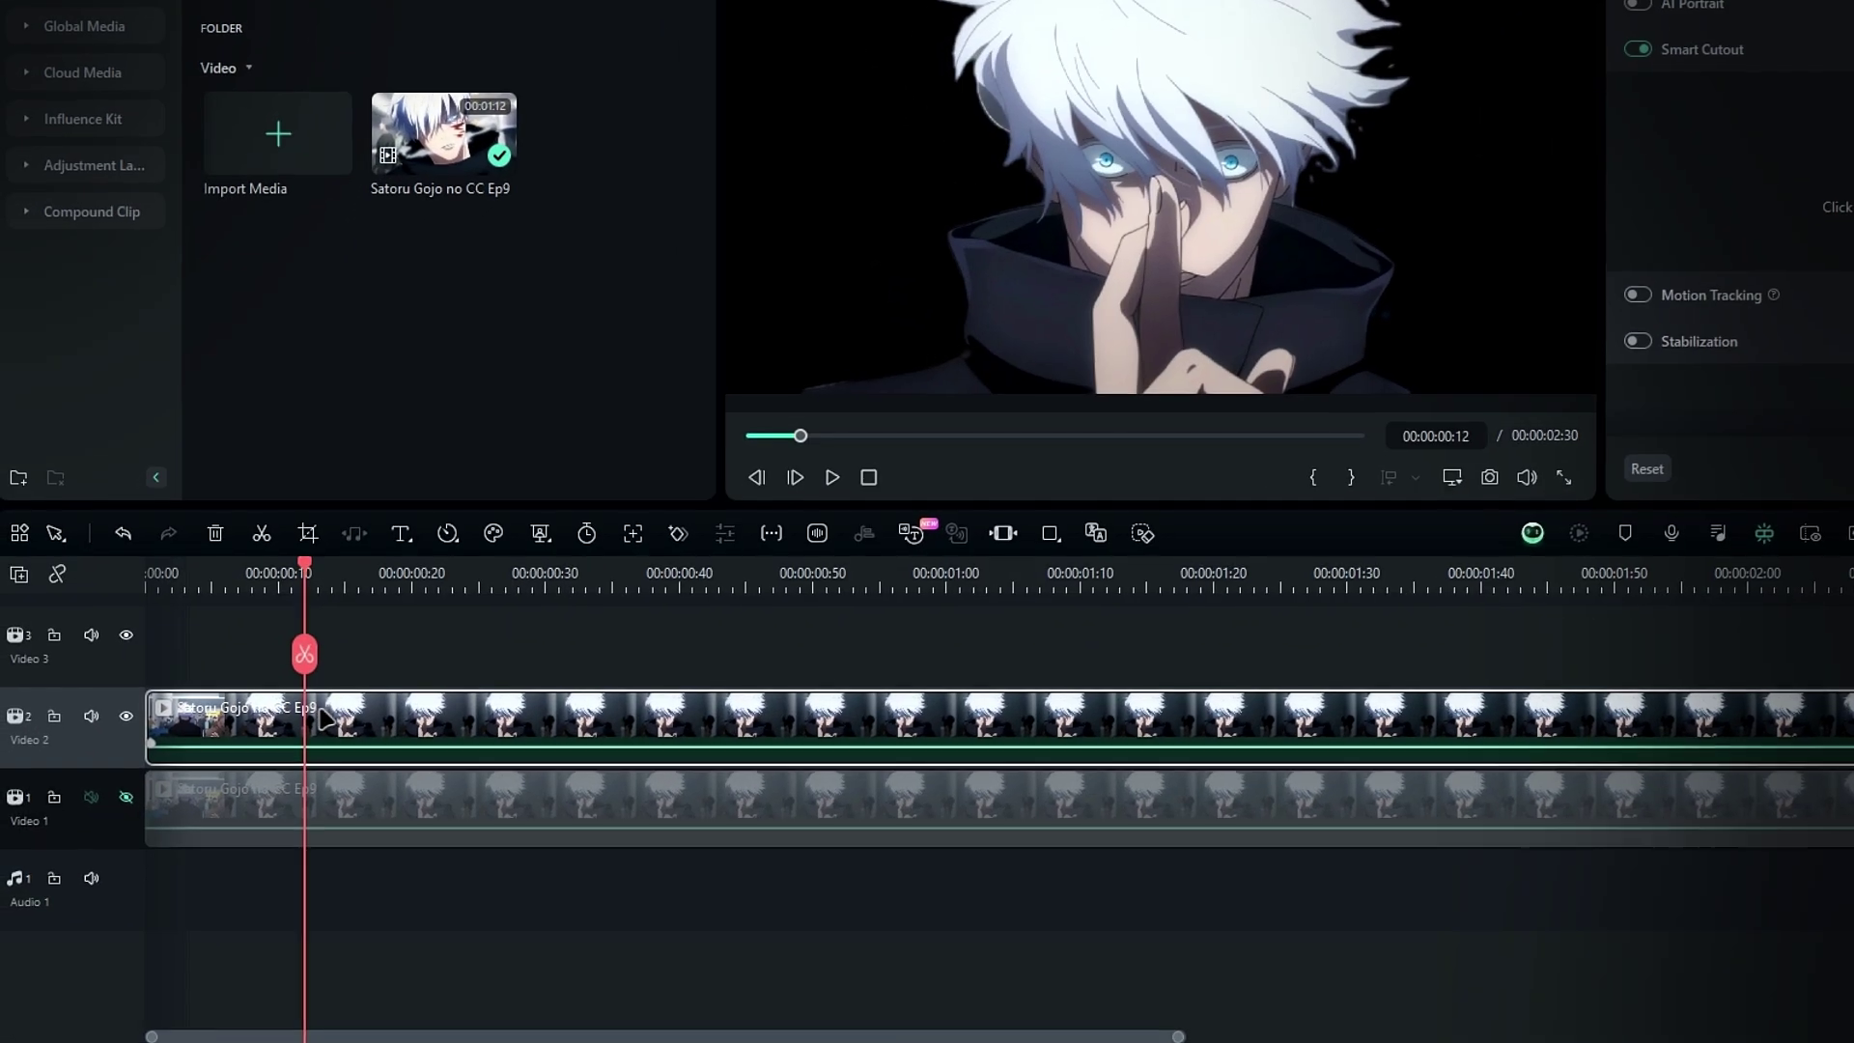
right_click(214, 811)
left_click(400, 867)
Duplicate the blue-labelled cutout clip onto Video 3 and give the copy a yellow-orange color label.
left_click(146, 657)
key("ctrl+d")
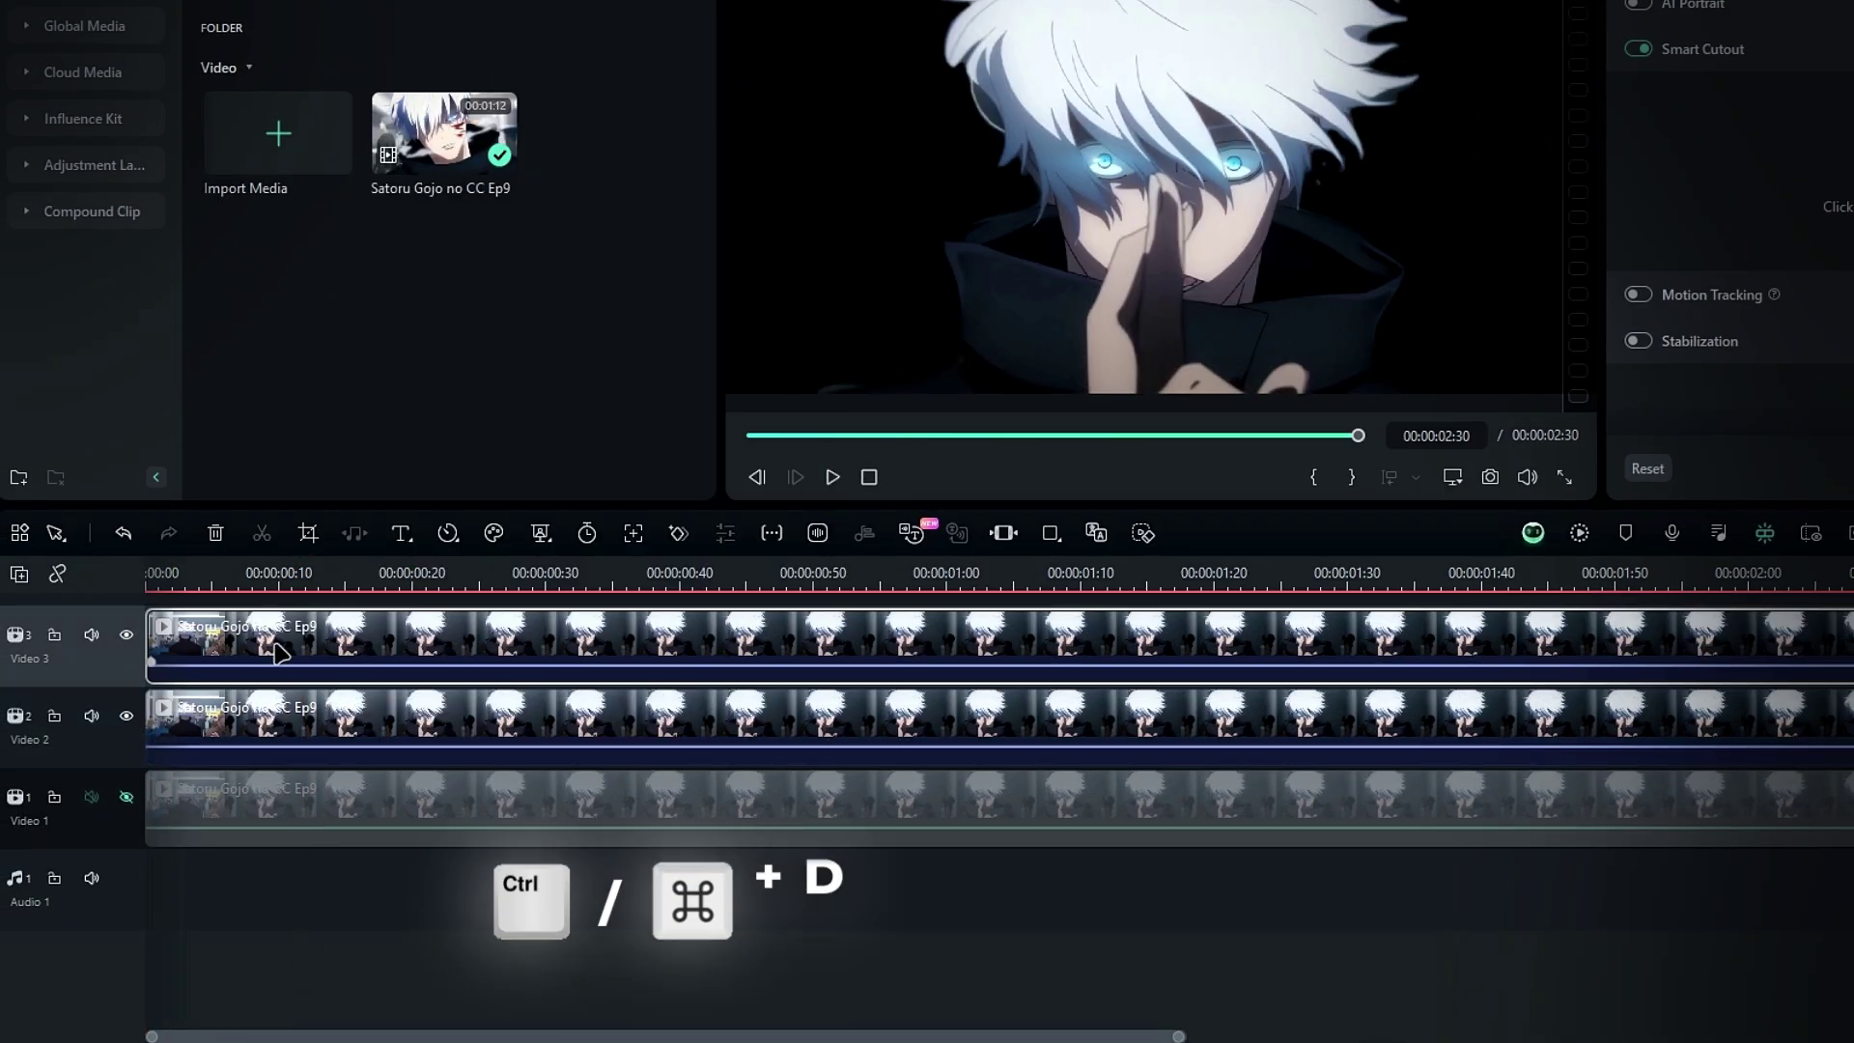
right_click(275, 647)
left_click(381, 779)
Move the playhead to 00:00:00:12 and hide the cutout copy on Video 3.
left_click(451, 573)
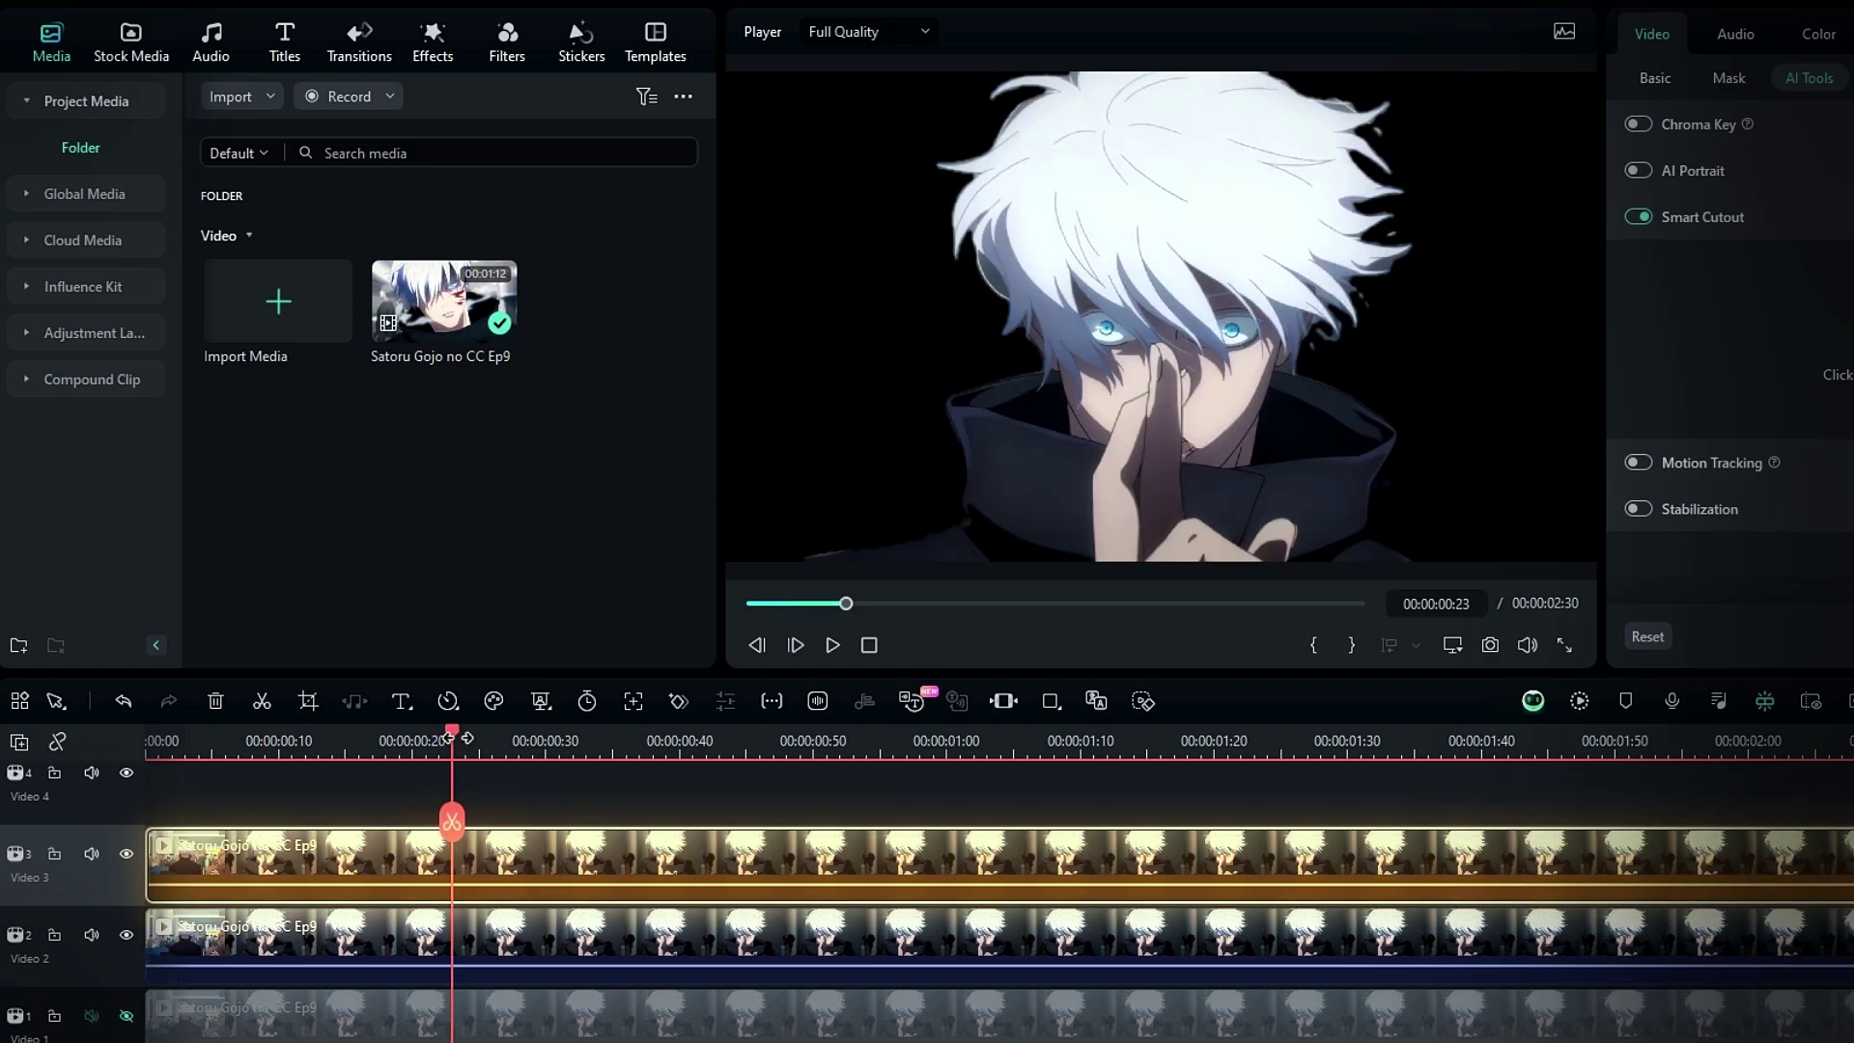
left_click_drag(462, 763, 305, 761)
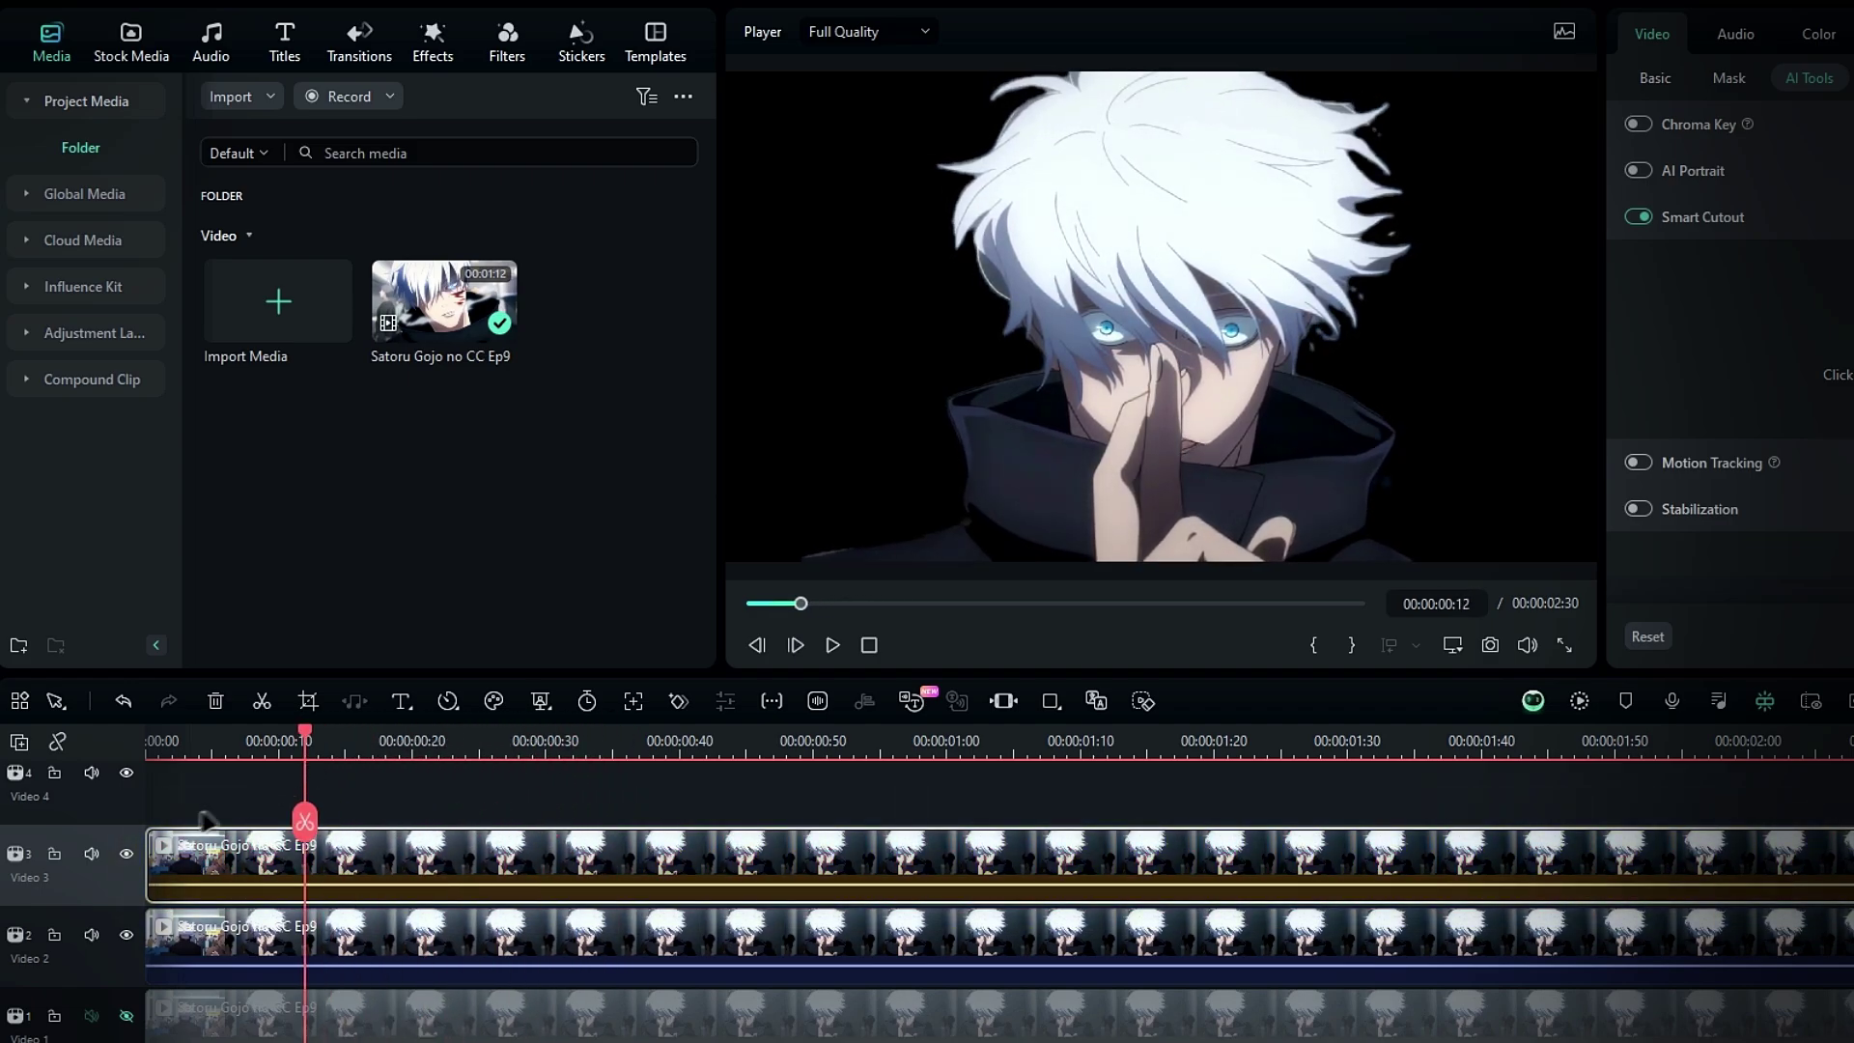
left_click(126, 855)
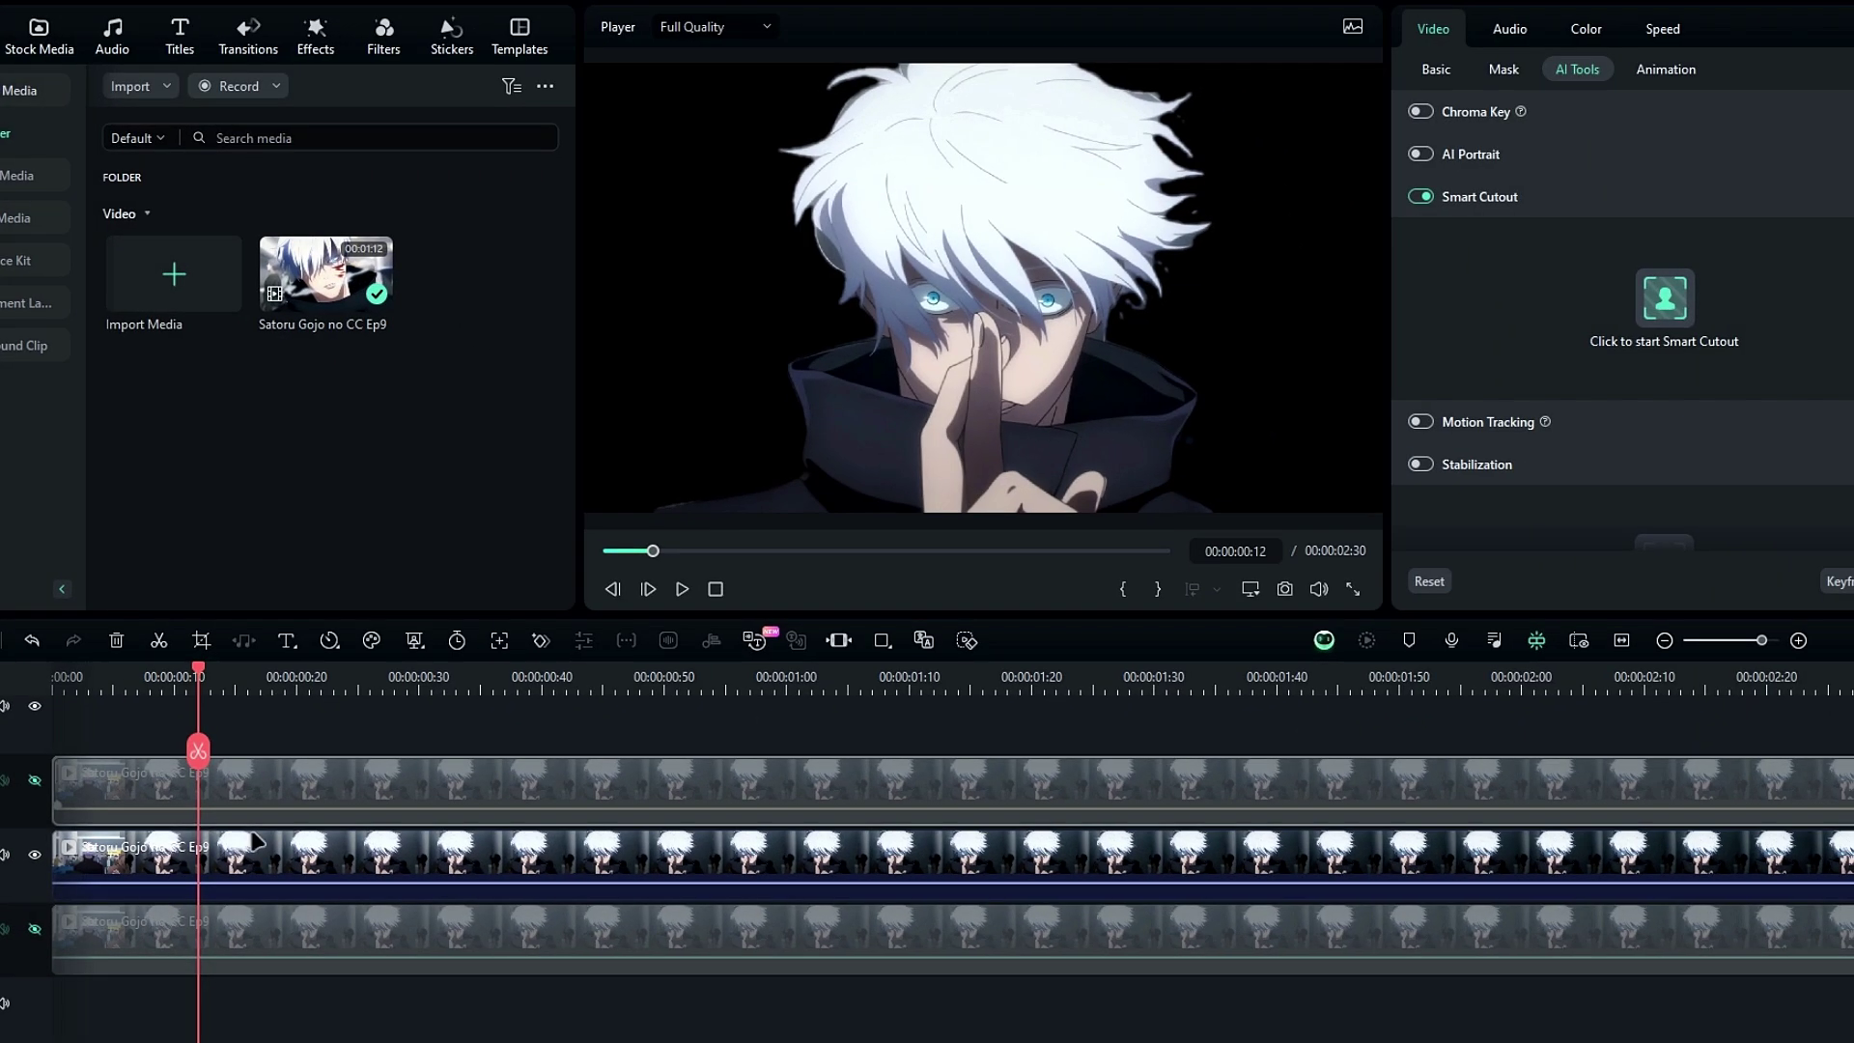
Convert the cutout clip on Video 2 into a compound clip with the default name and open it for editing.
left_click(366, 862)
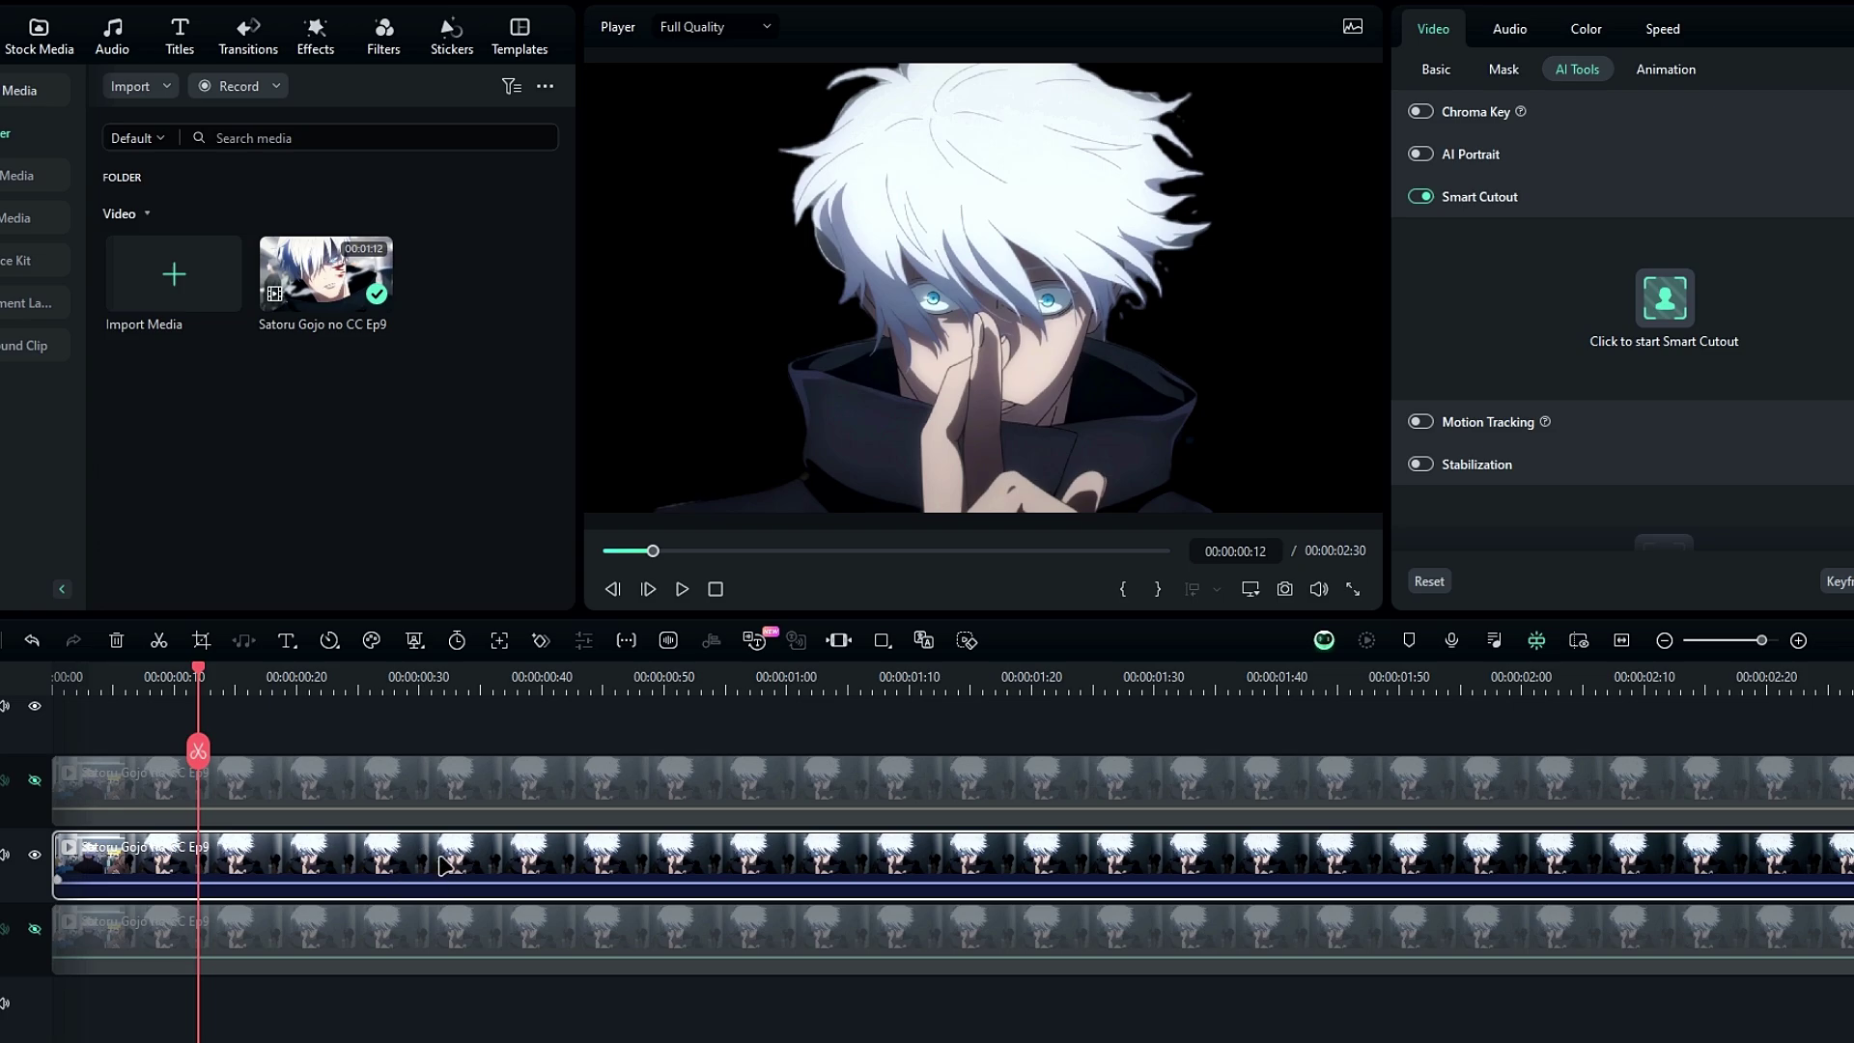
key("alt+g")
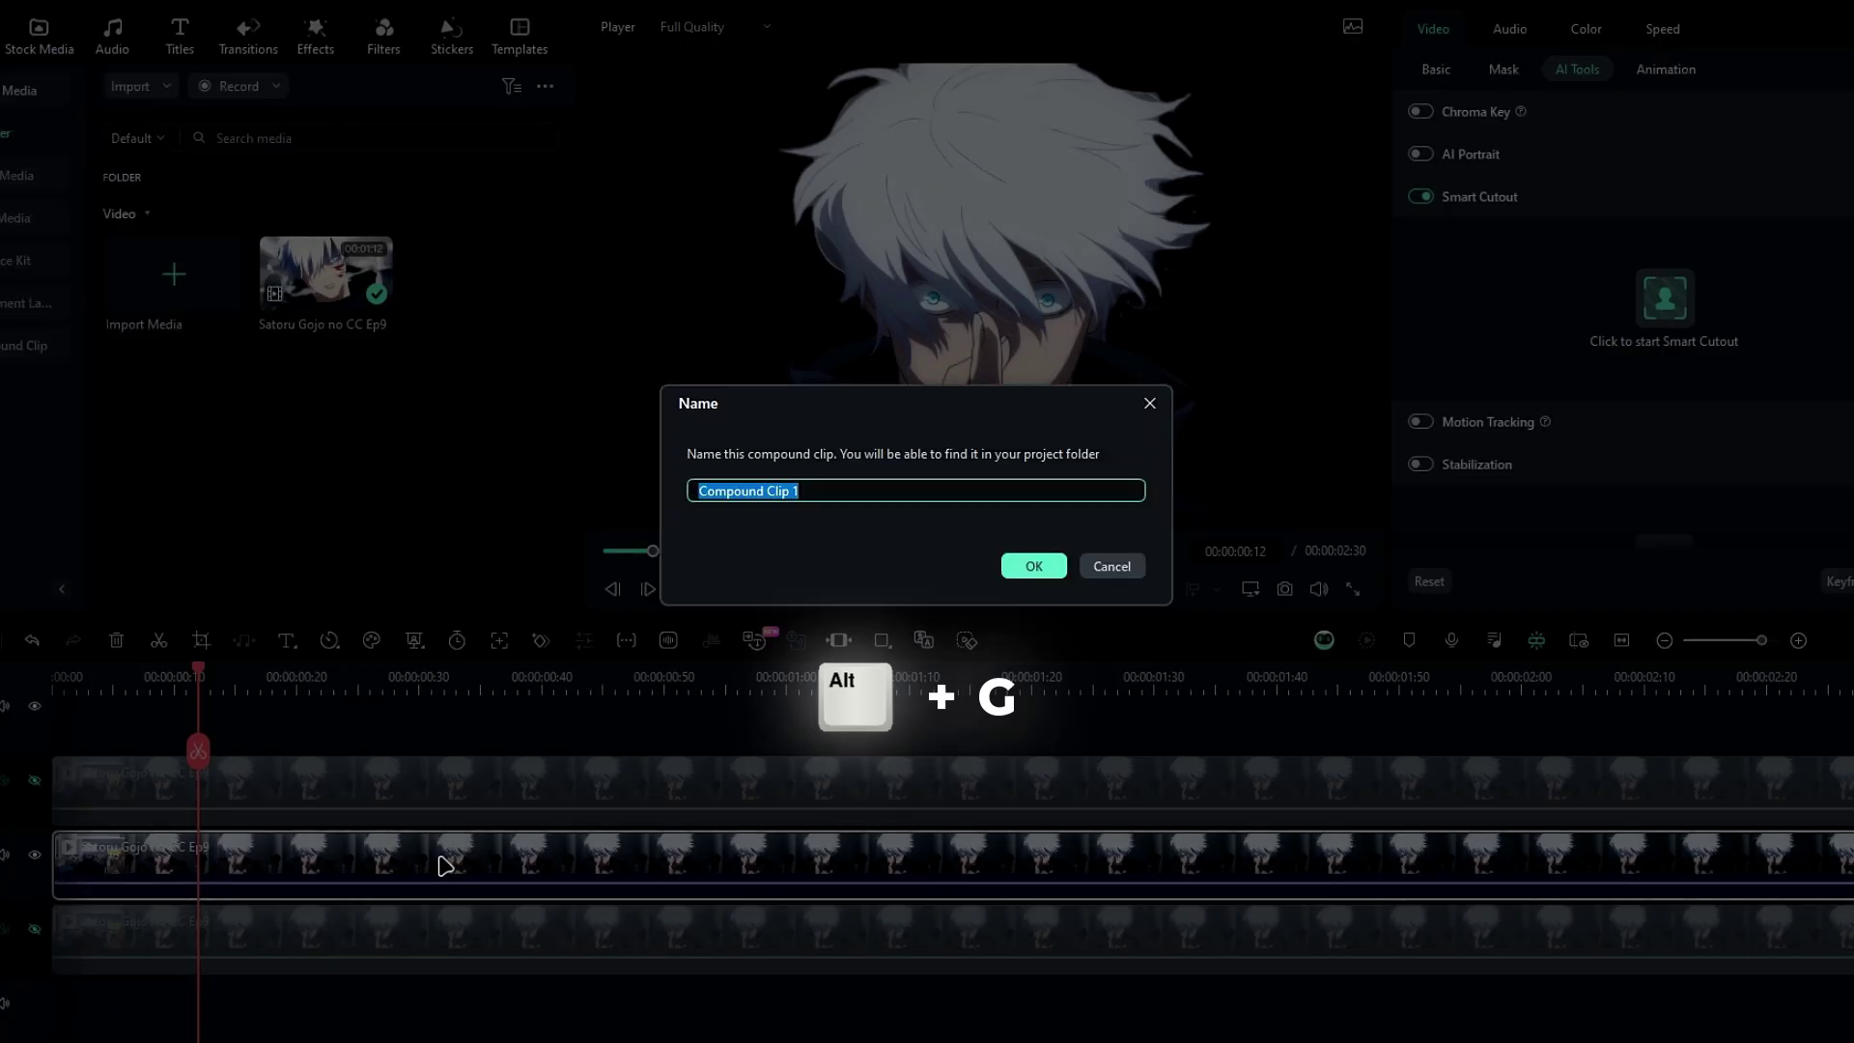
key("Return")
key("Return")
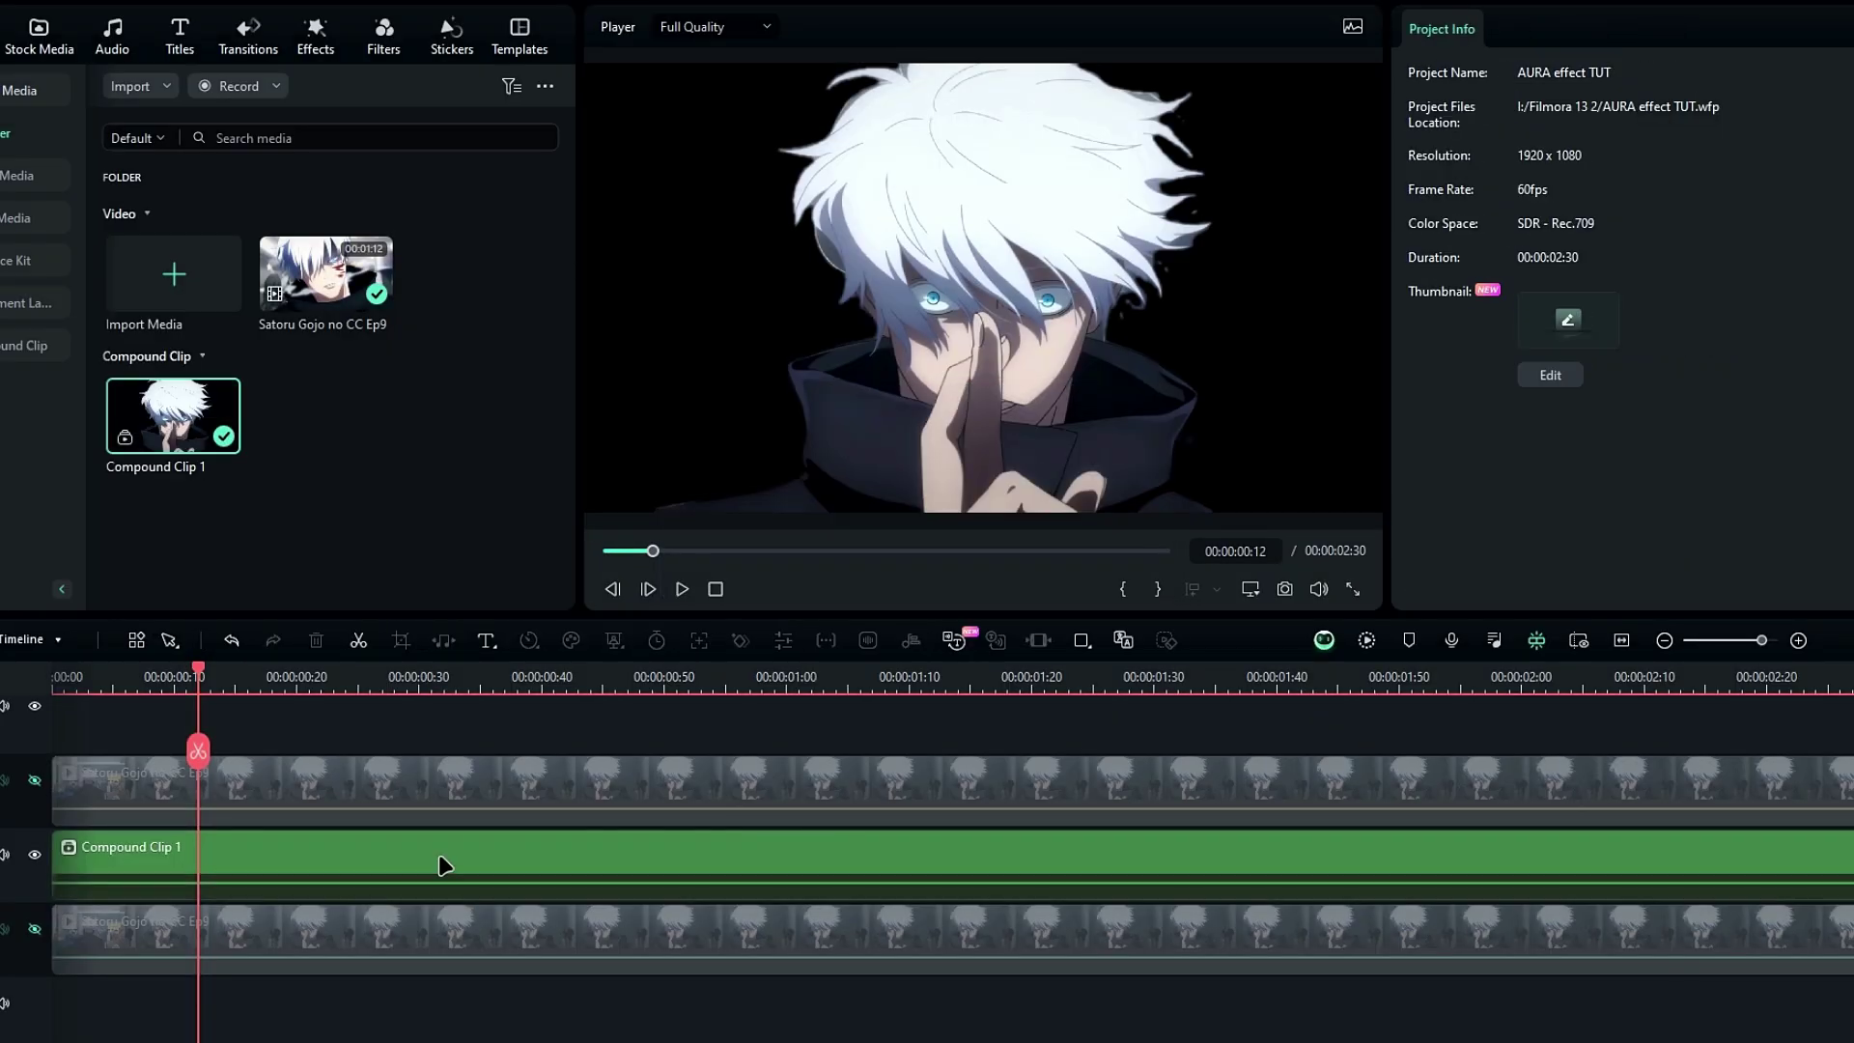
double_click(441, 864)
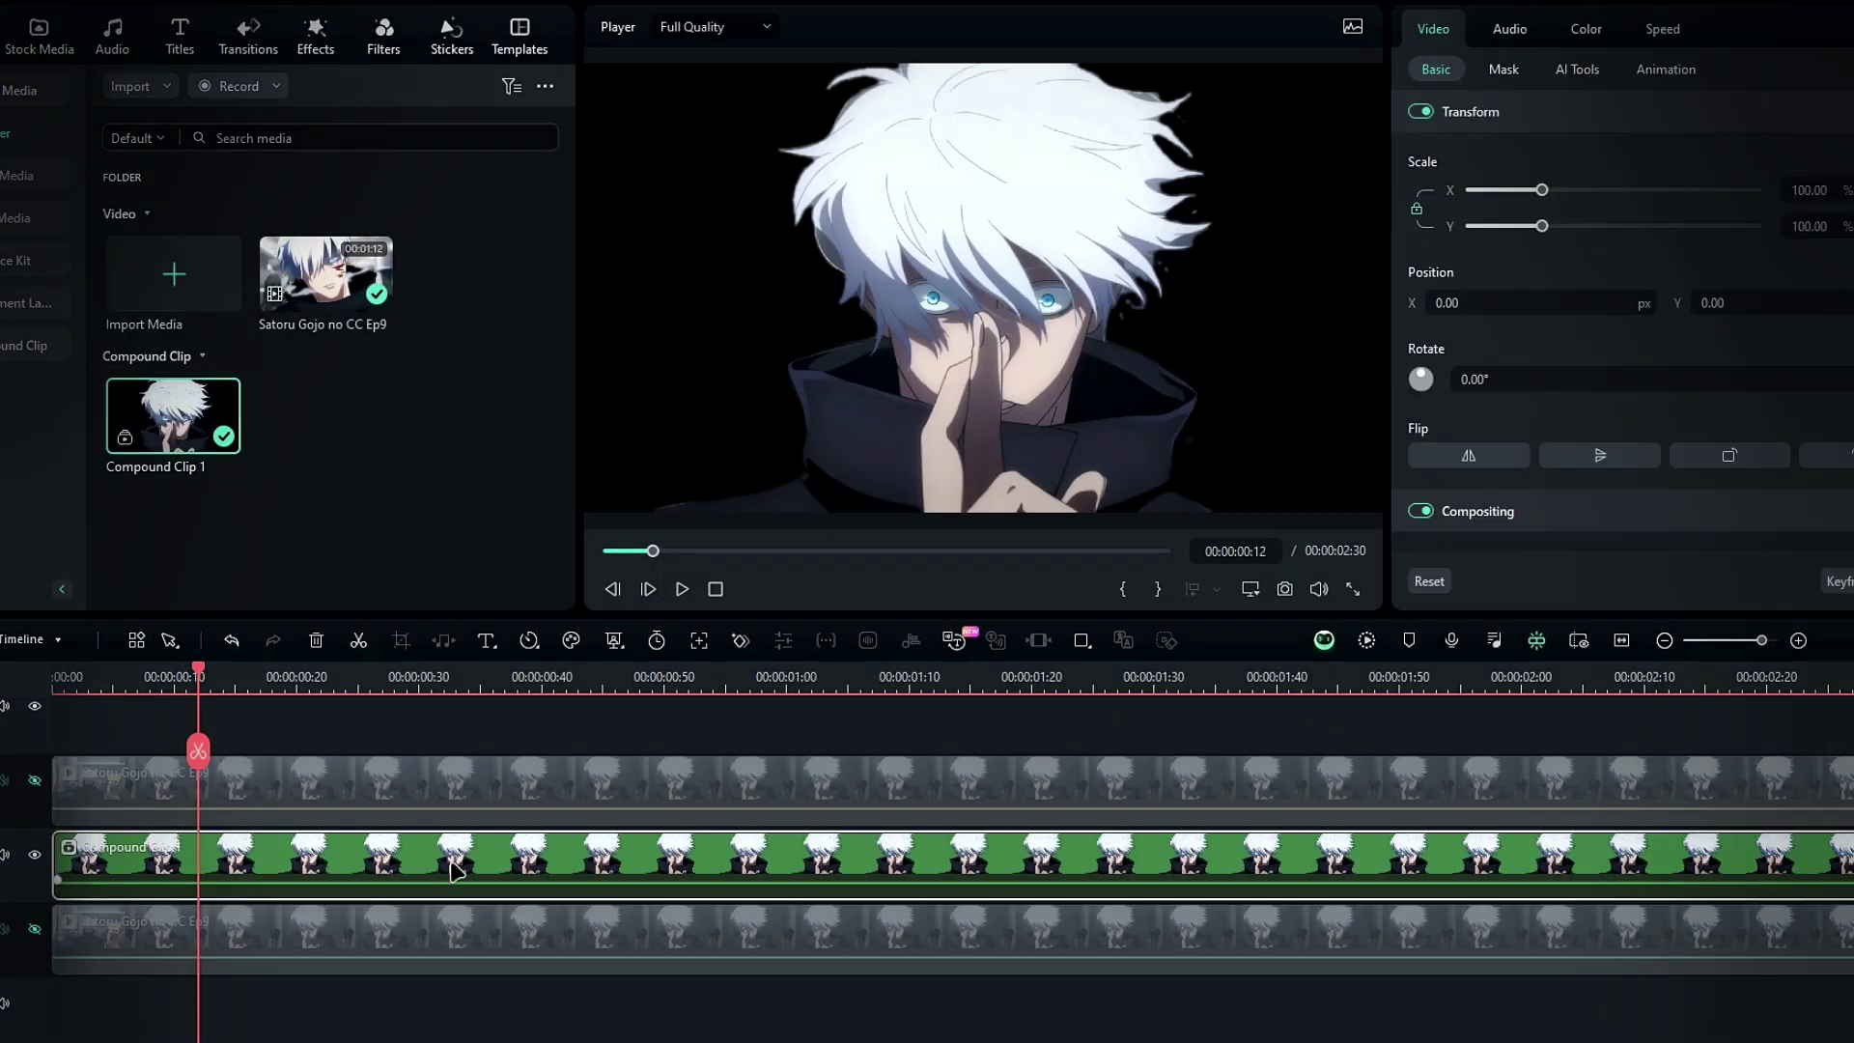
left_click(1618, 645)
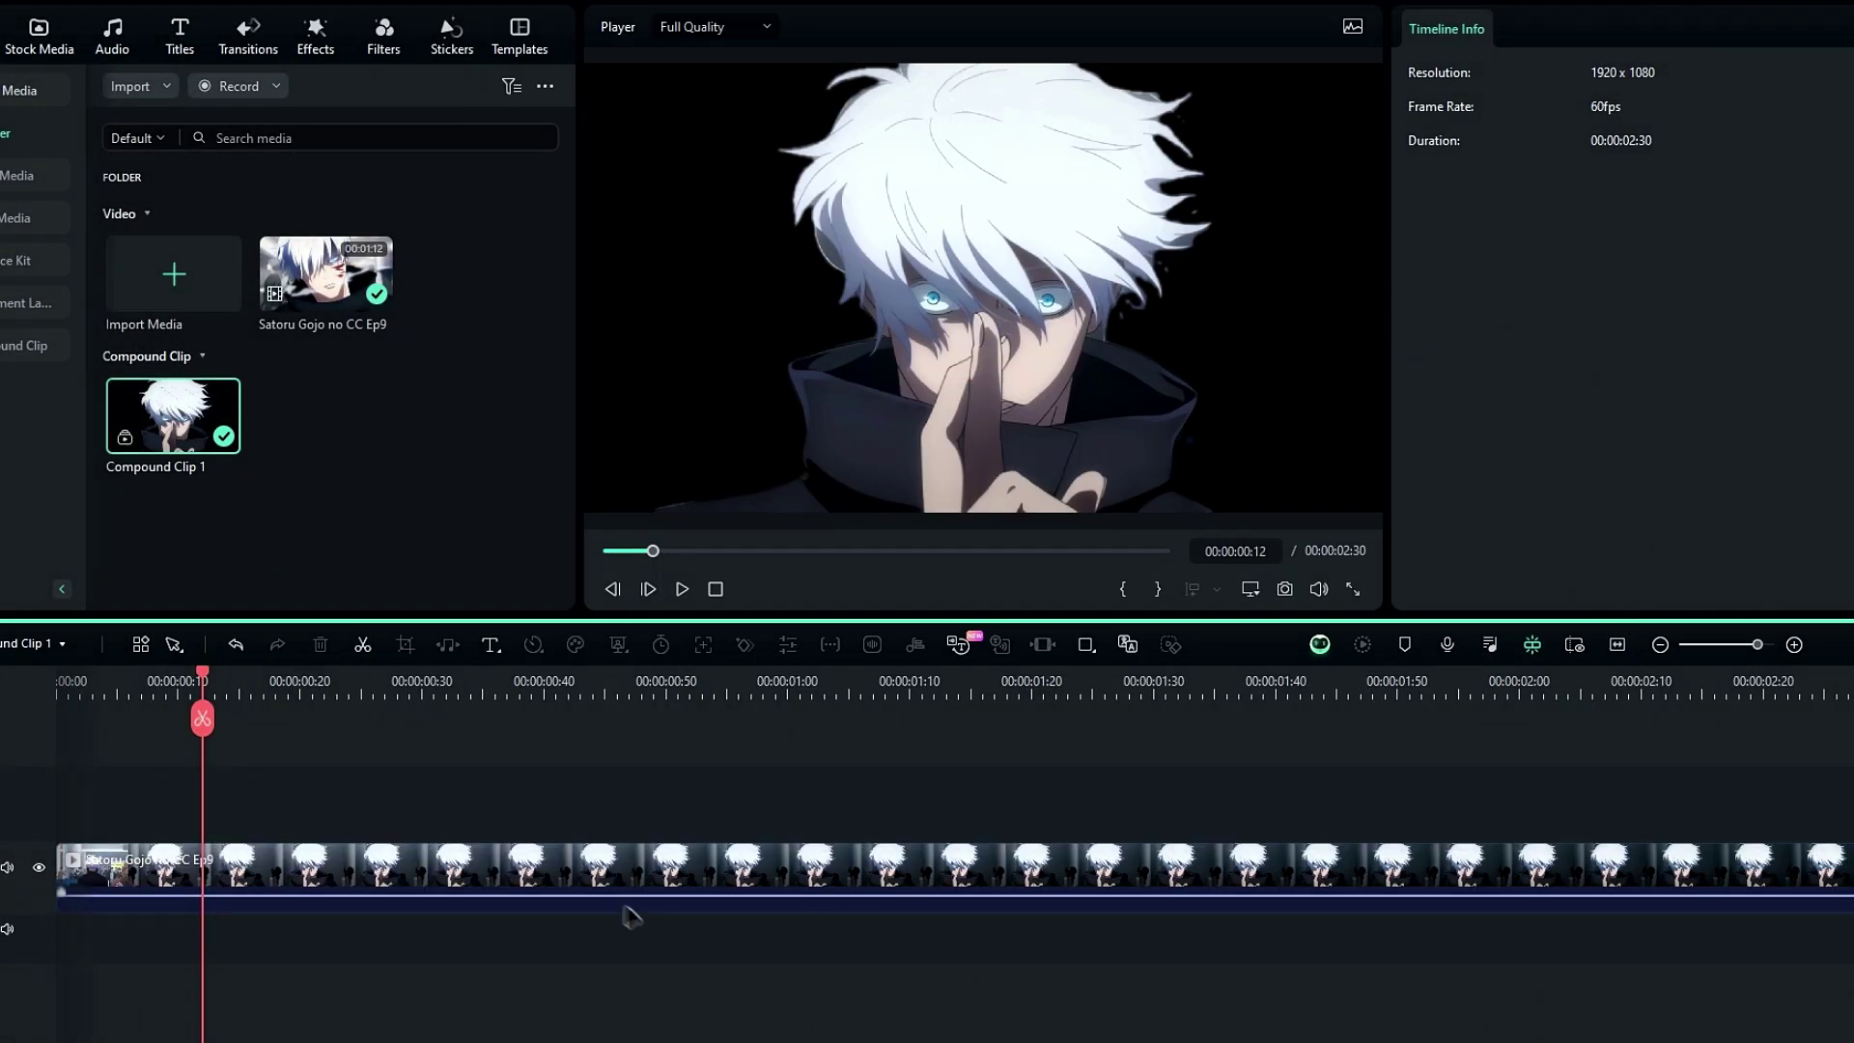
Adjust the color curve of the cutout clip inside the compound clip to turn the character into a solid white silhouette.
left_click(637, 893)
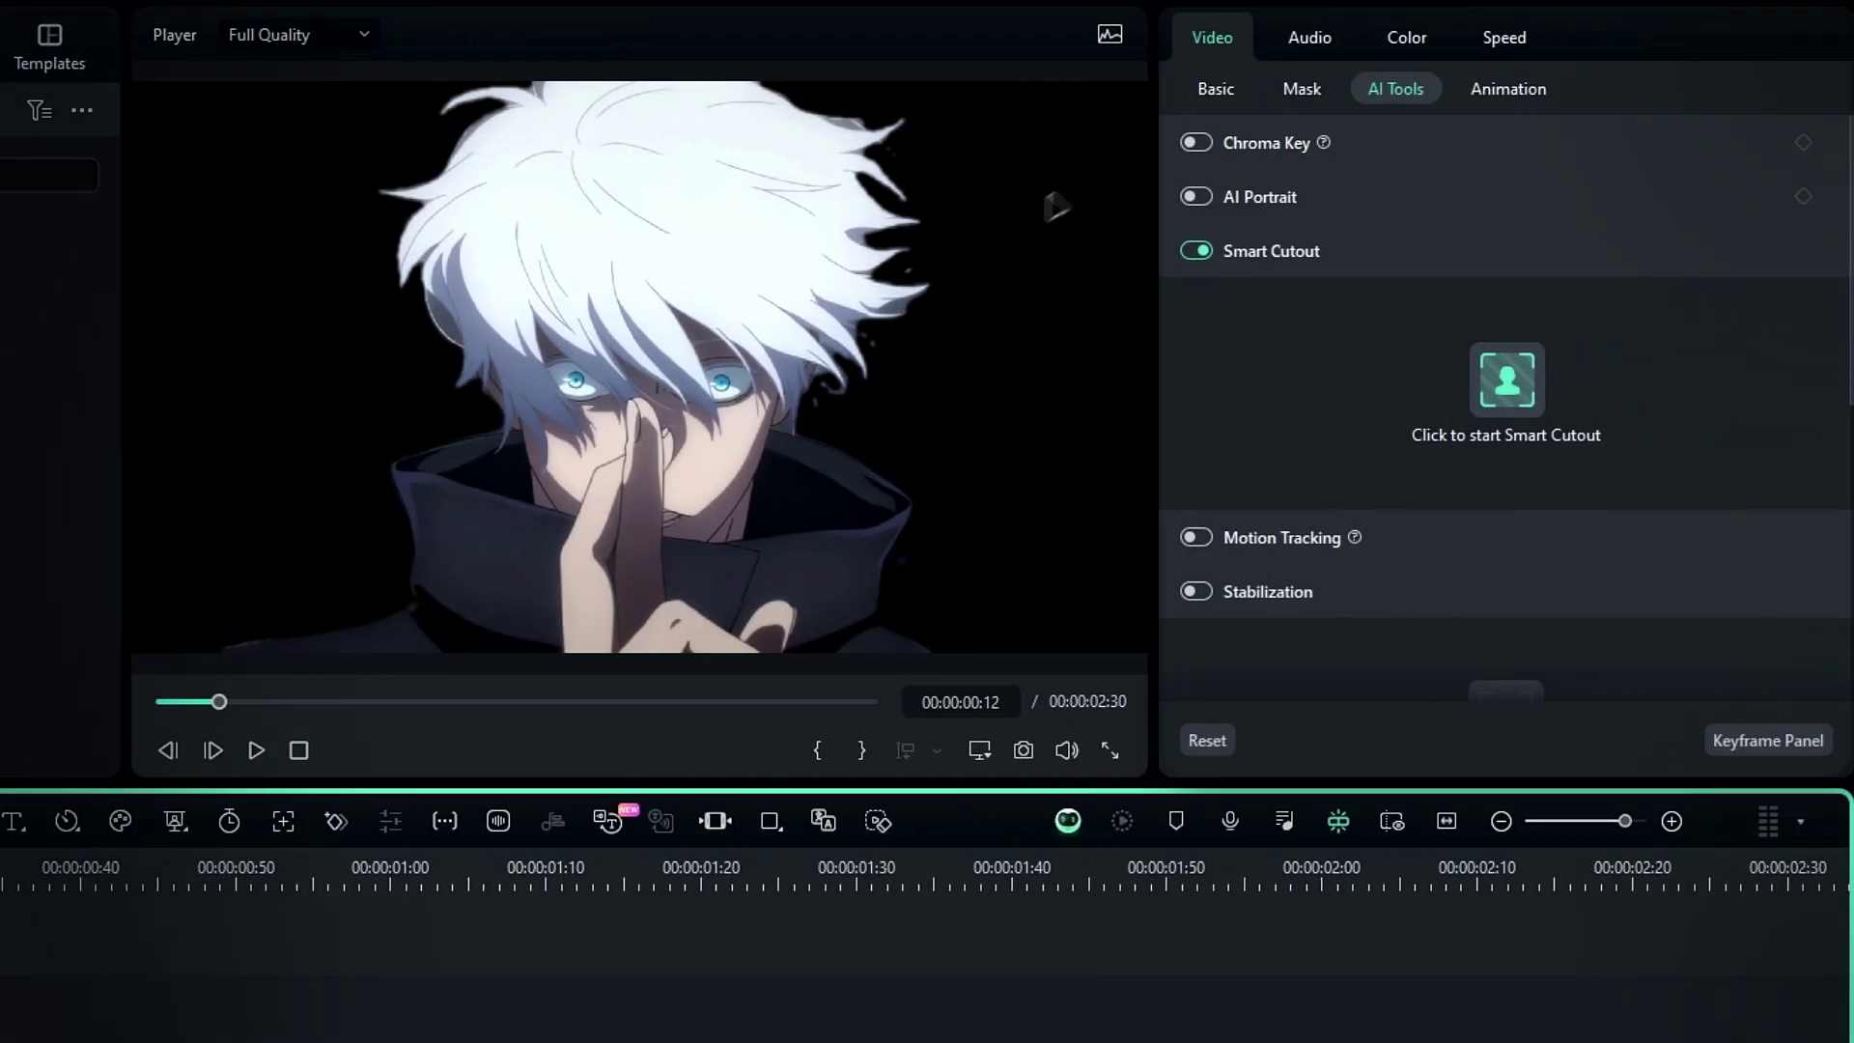
left_click(1684, 37)
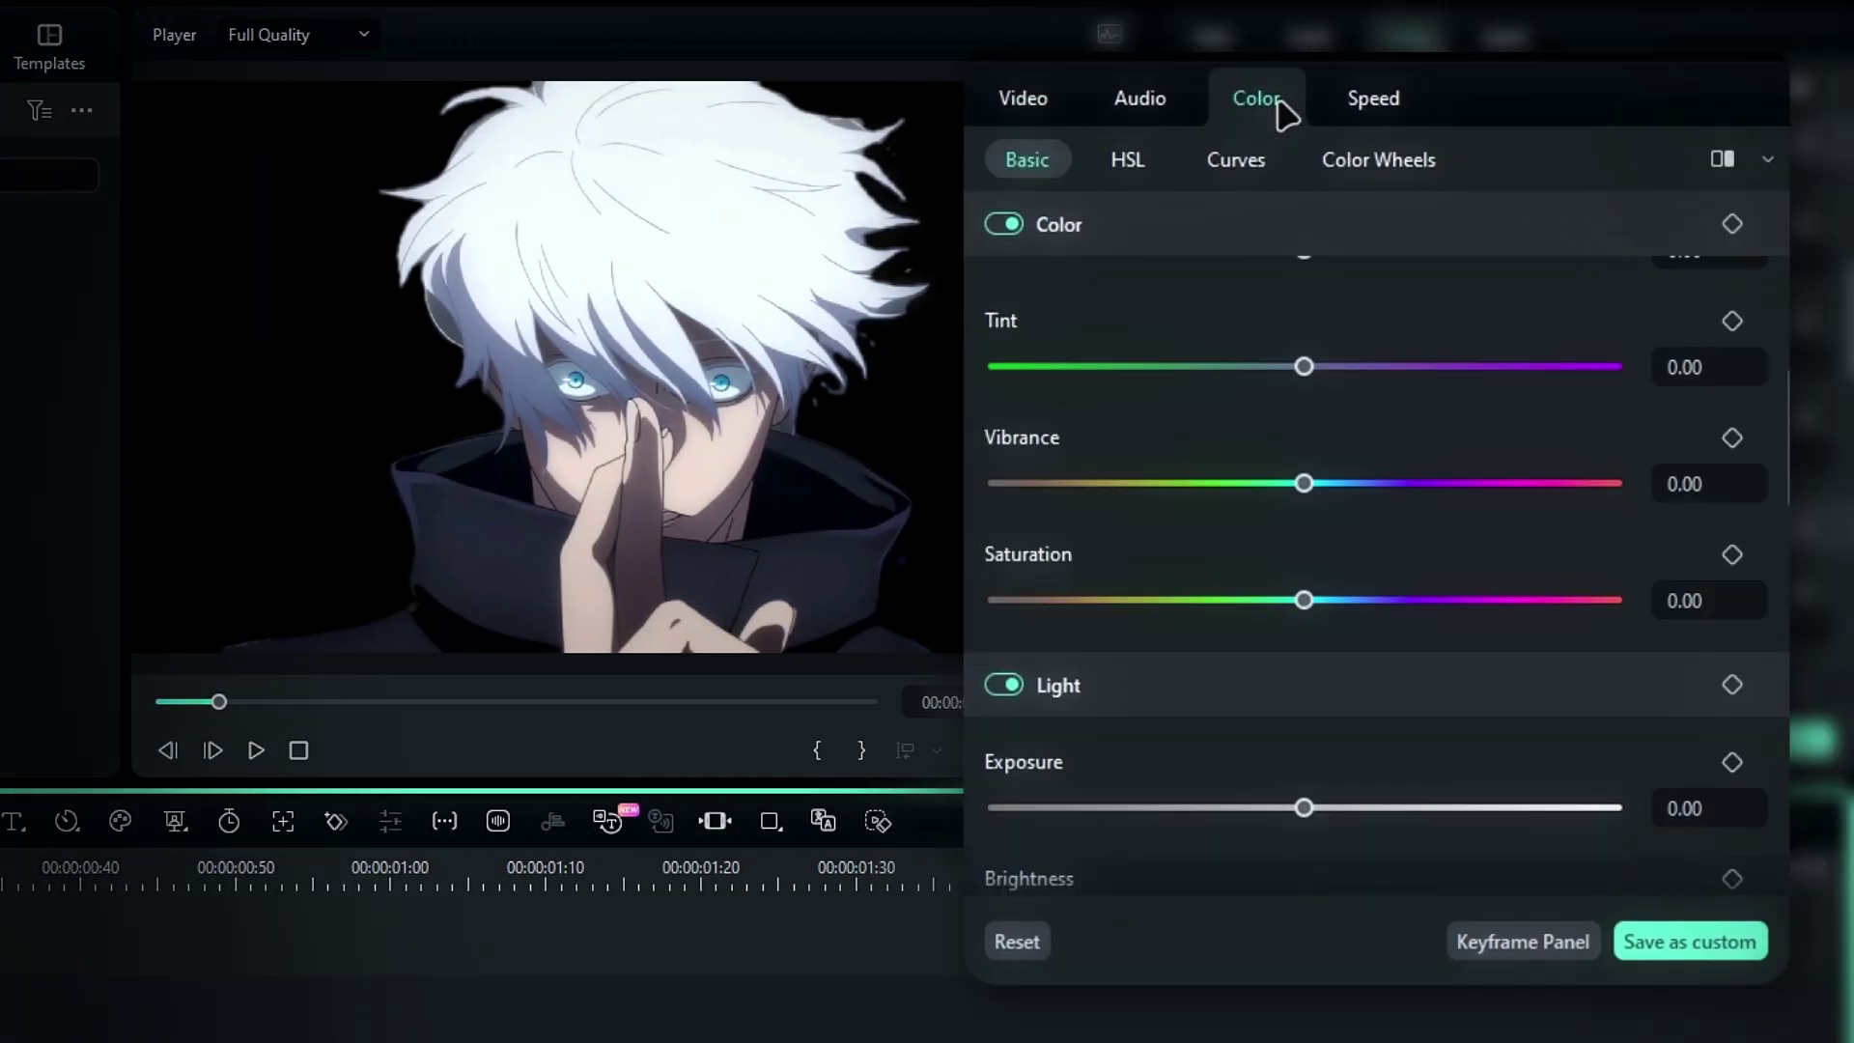
left_click(1241, 165)
left_click_drag(1761, 355, 1022, 298)
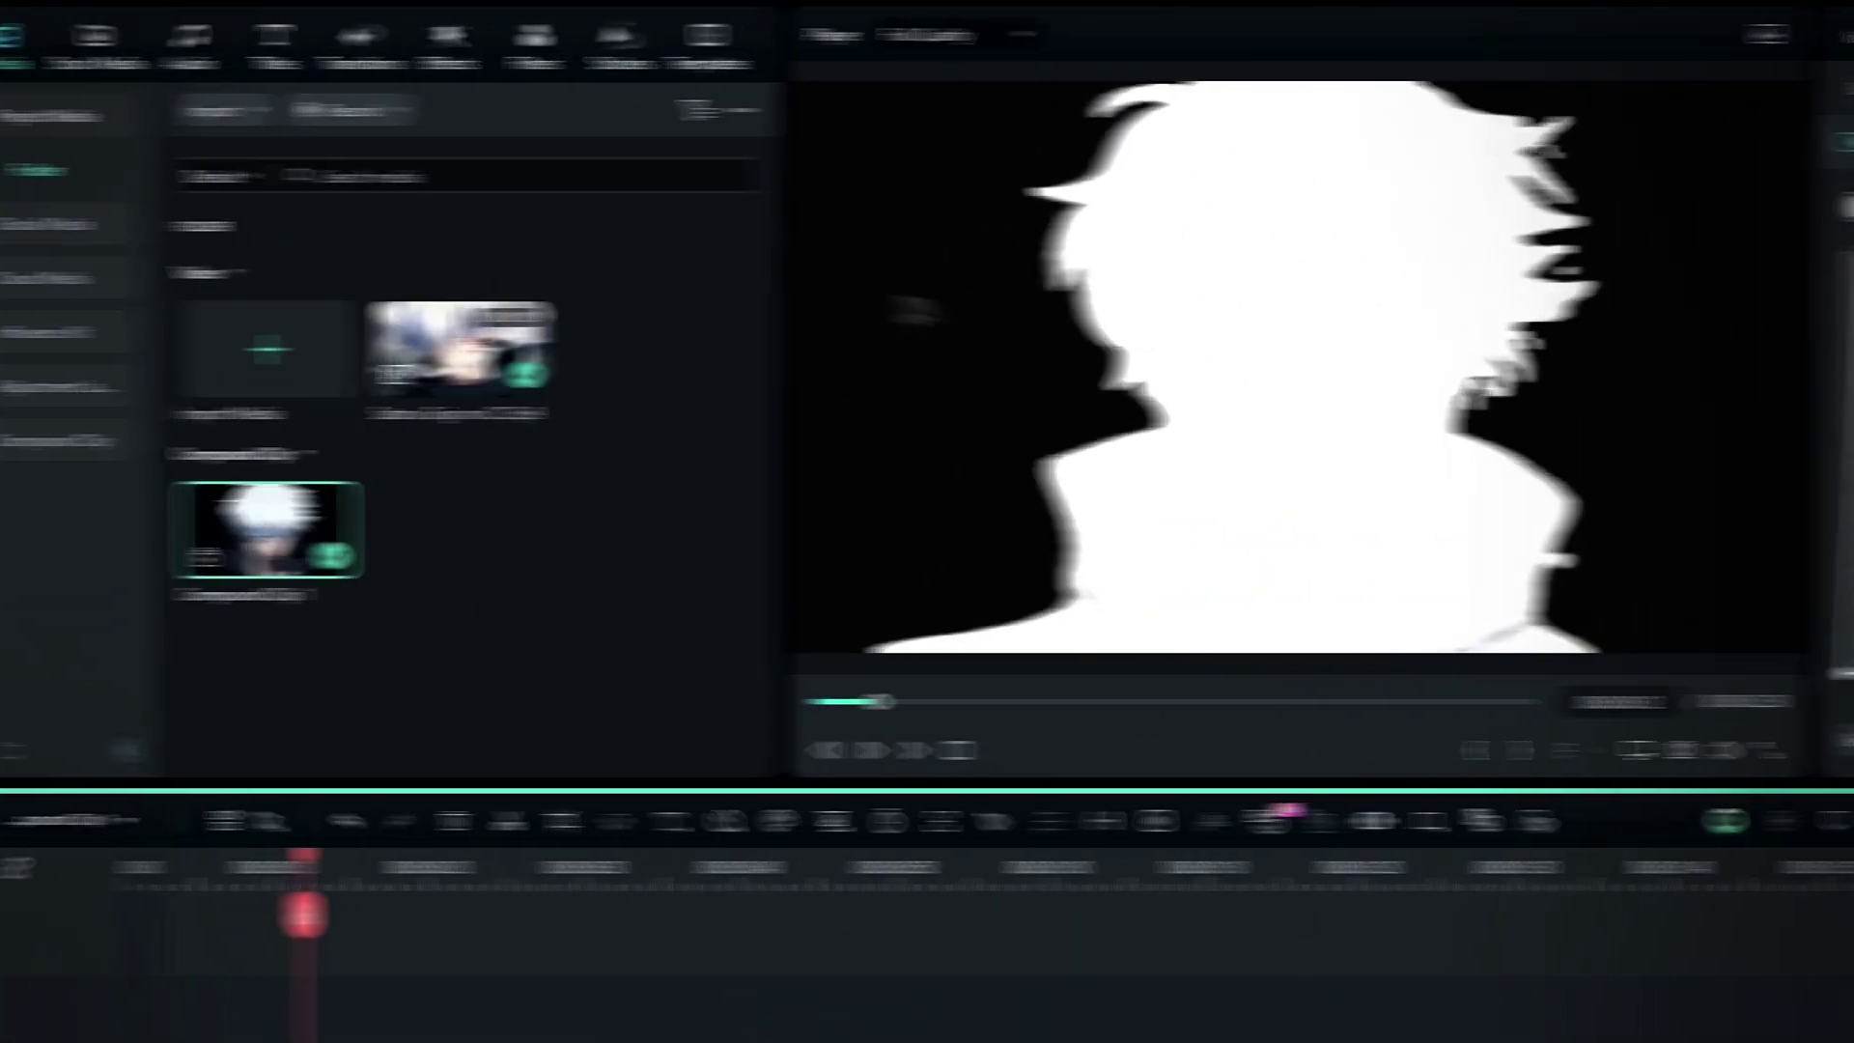
Add the Sky Blue Background solid color from stock media on the track above the silhouette clip.
left_click(249, 114)
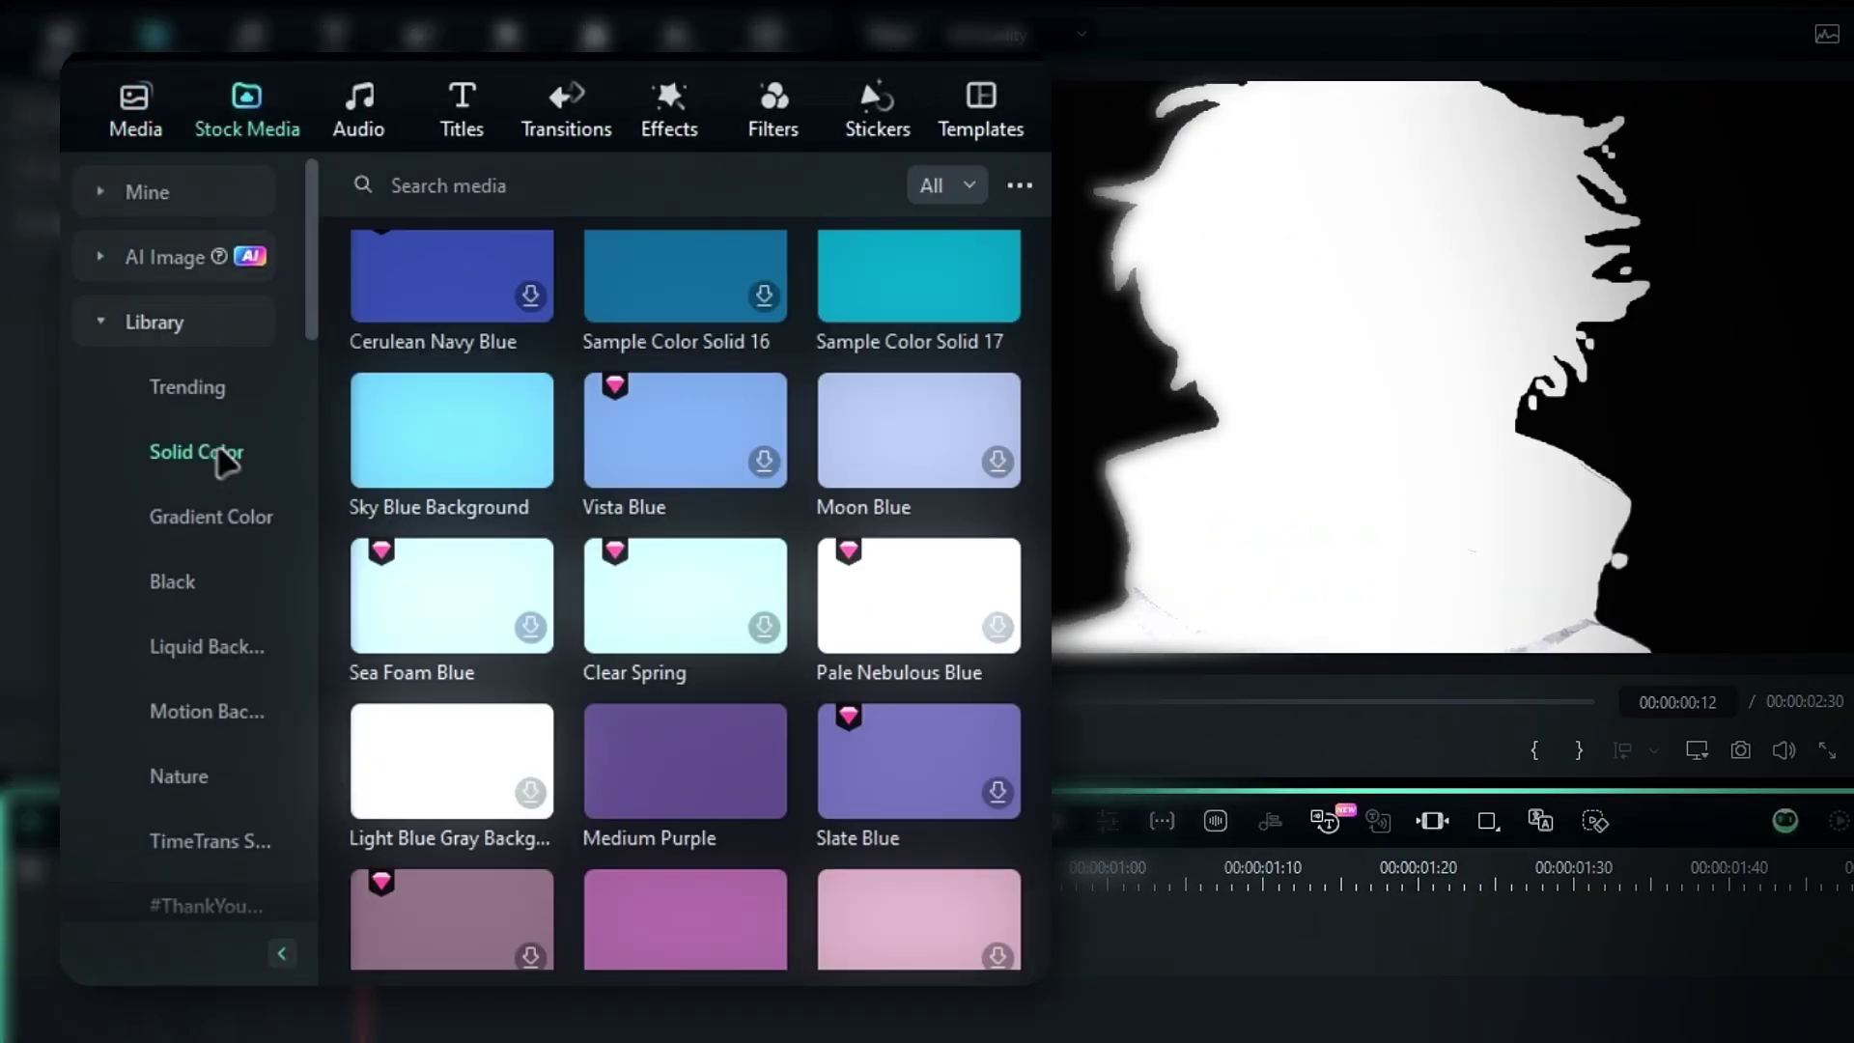
scroll(596, 393, "up", 3)
scroll(596, 394, "down", 3)
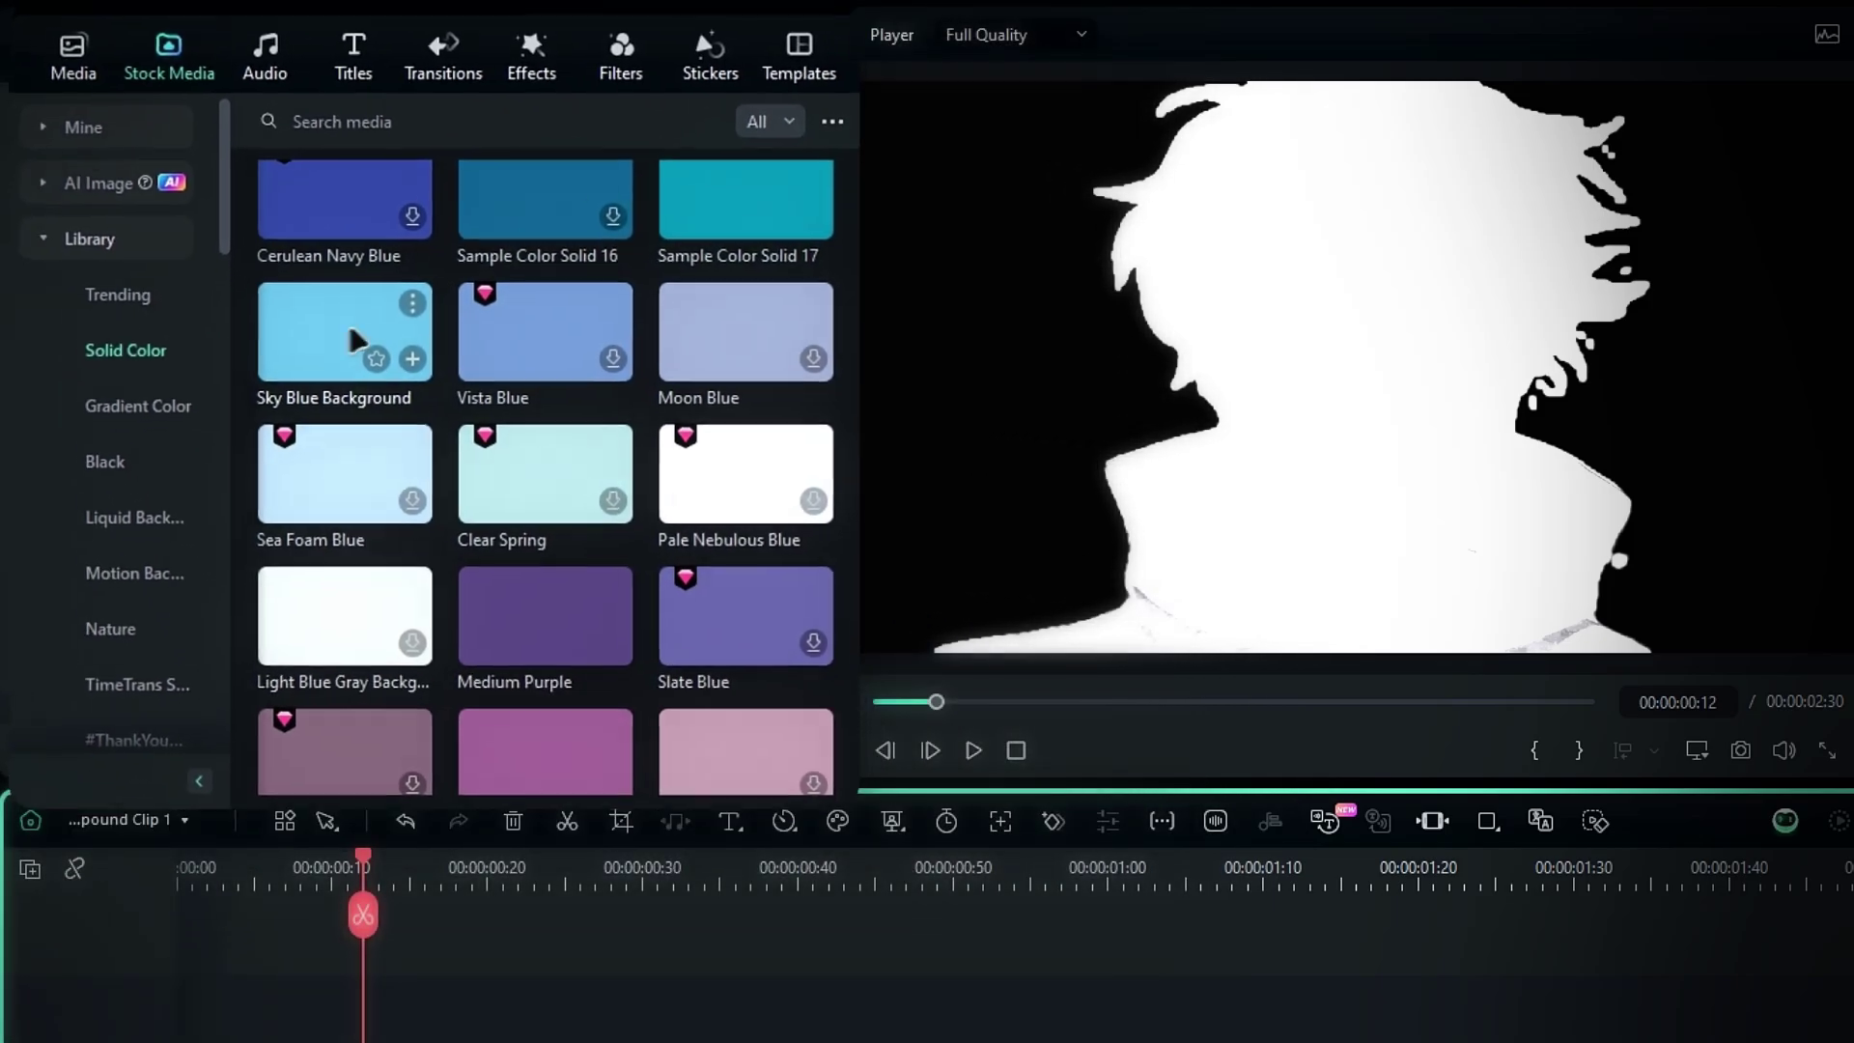
left_click_drag(452, 419, 92, 729)
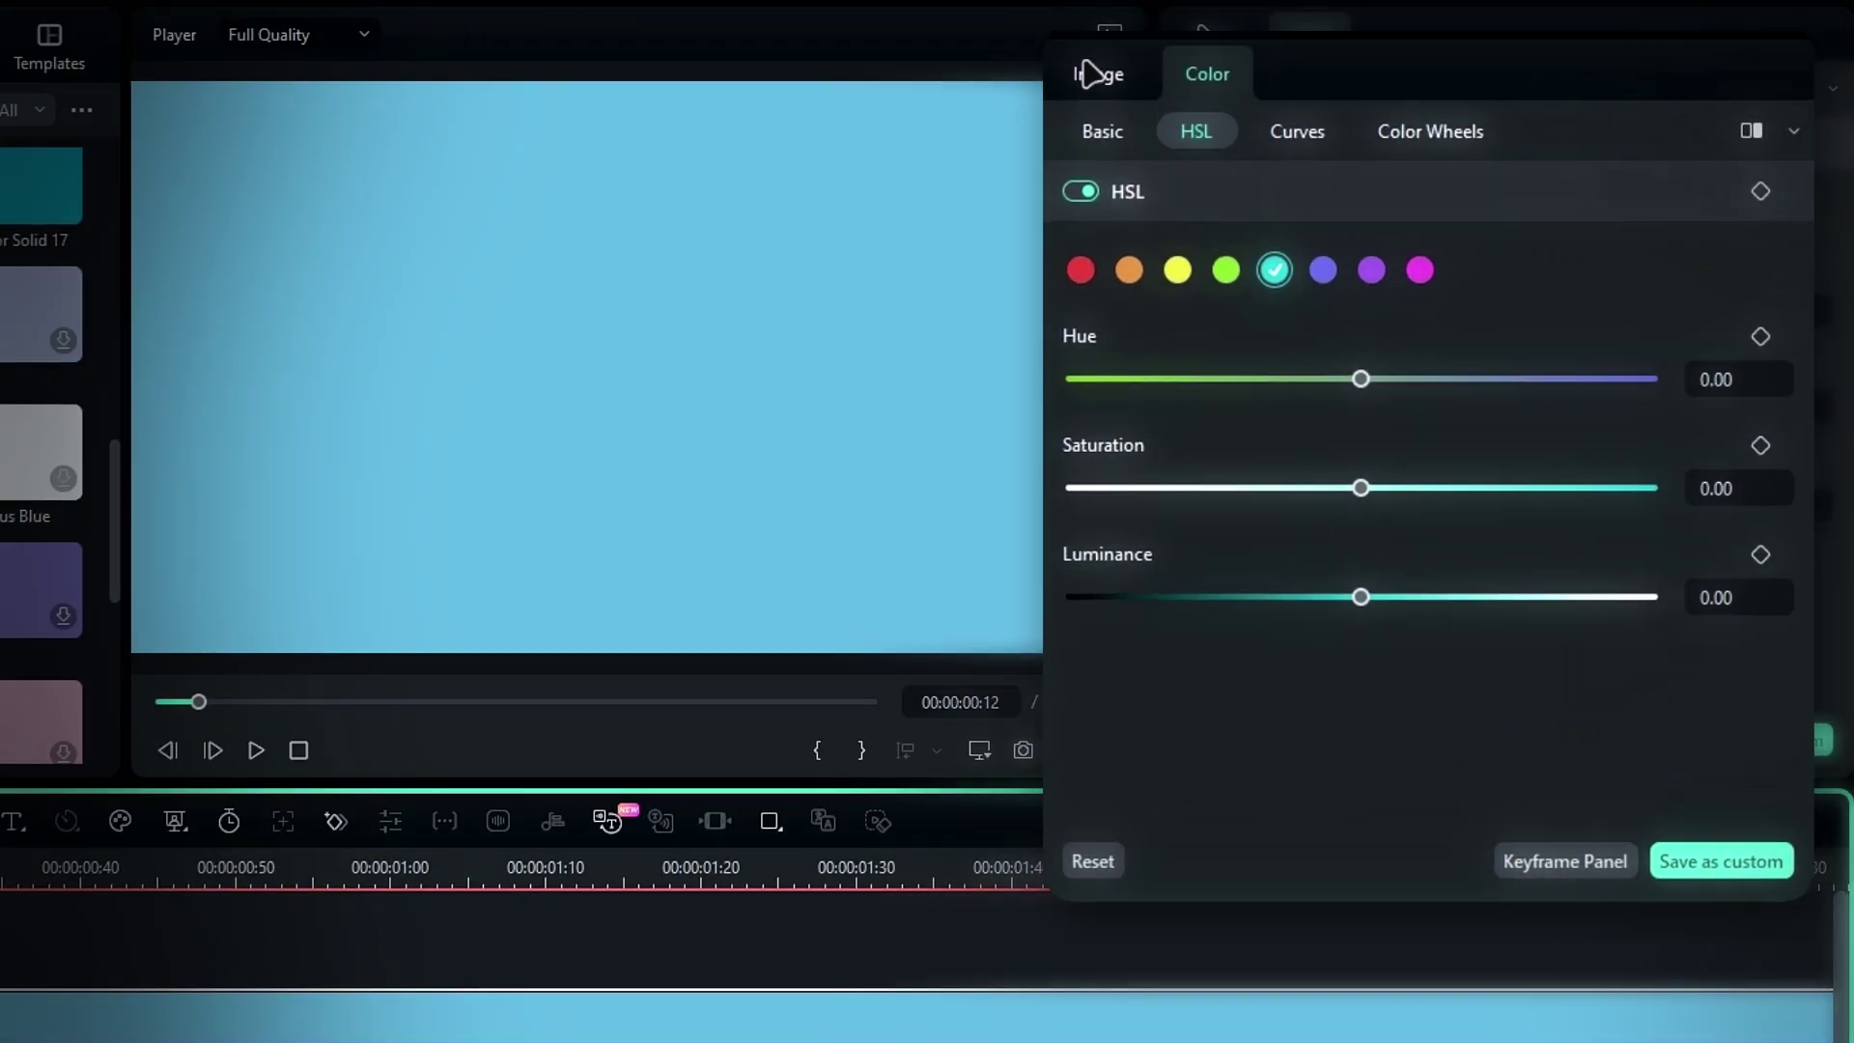
Set the blend mode of the Sky Blue Background clip to Darken.
left_click(1433, 29)
scroll(1546, 411, "down", 2)
scroll(1241, 673, "down", 2)
left_click(1097, 504)
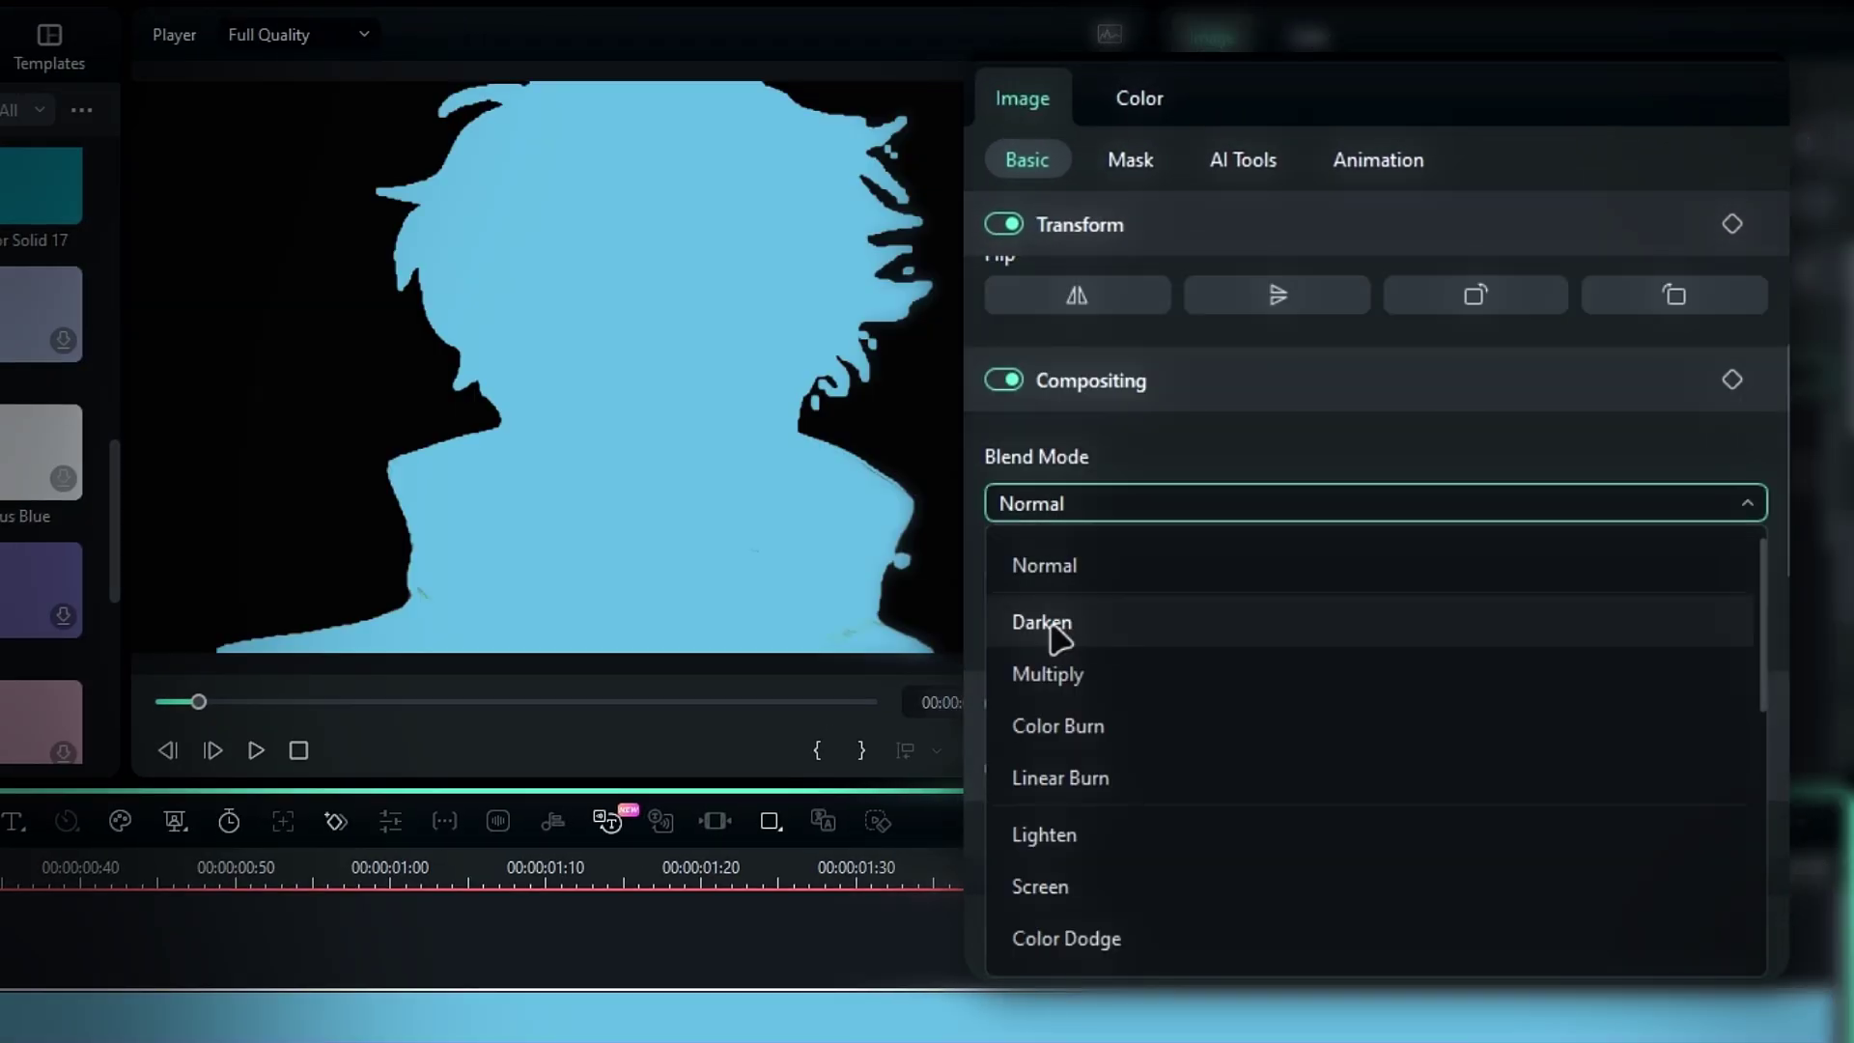
left_click(1043, 623)
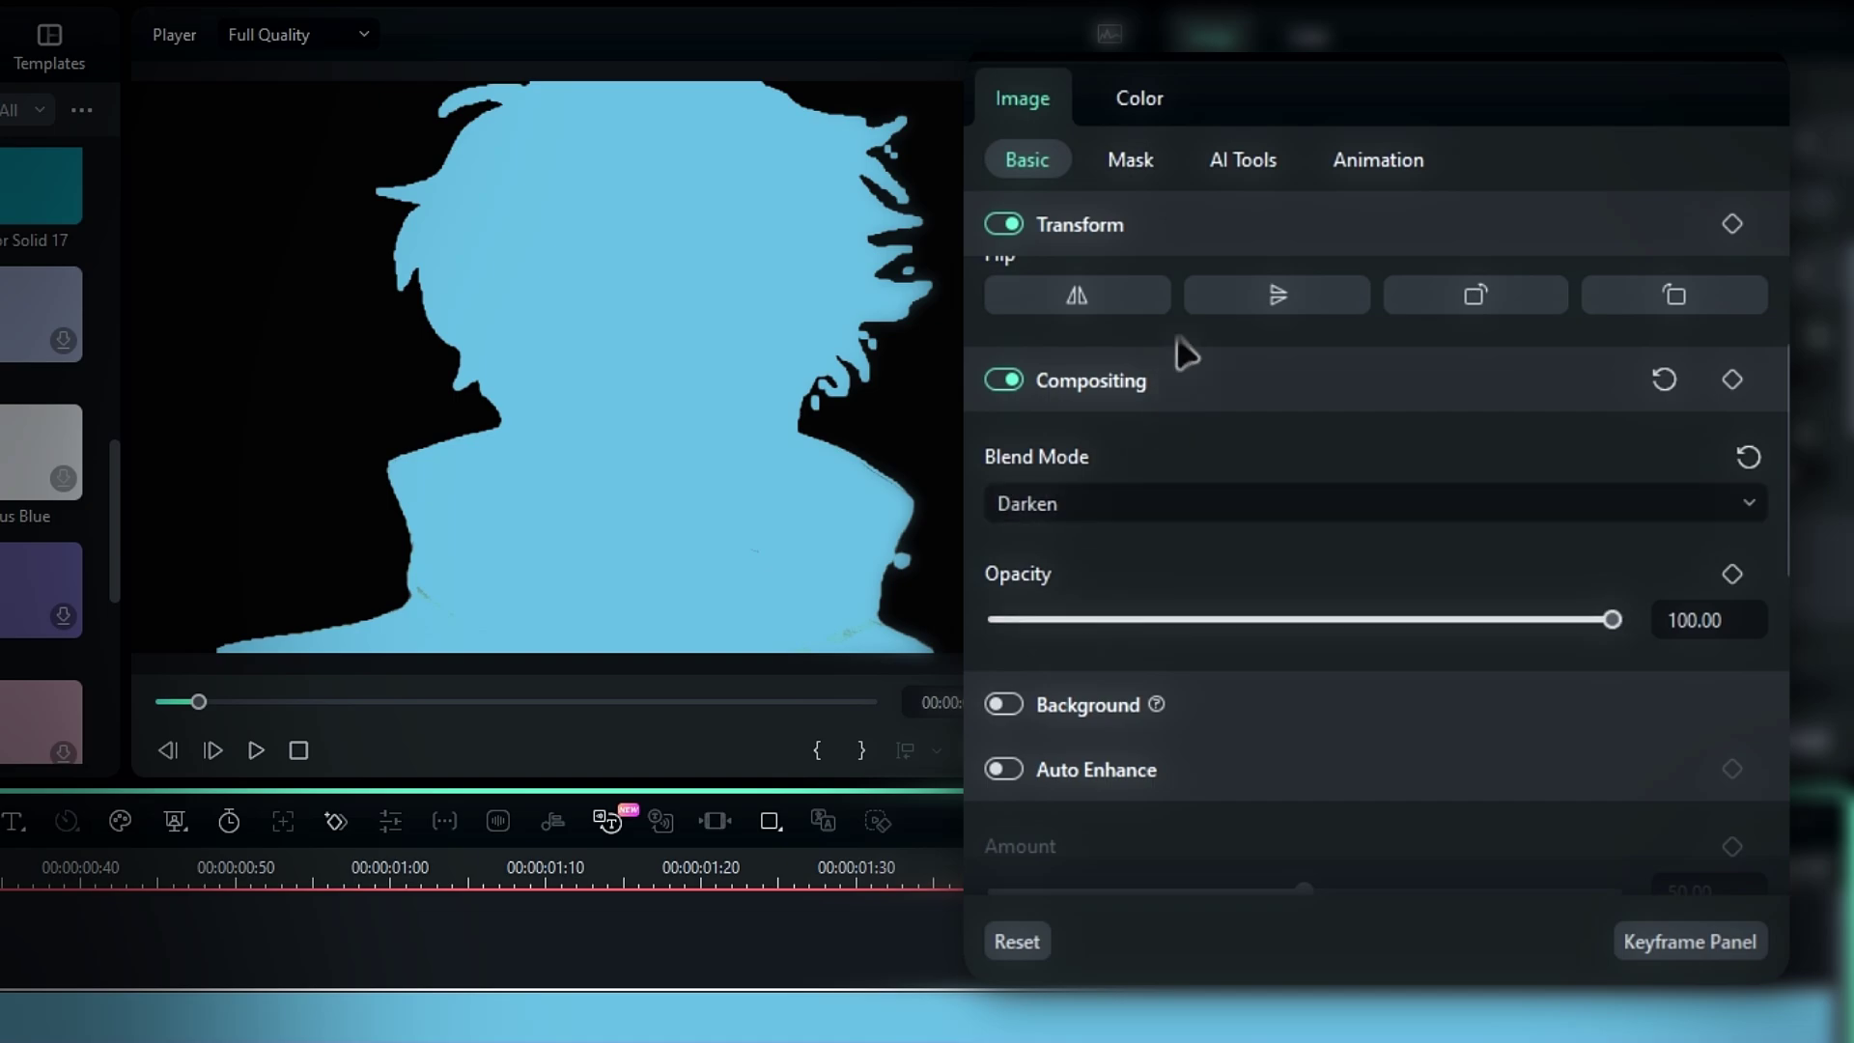
Shift the Sky Blue Background clip's cyan hue to -55 in HSL and raise its saturation for a brighter cyan.
left_click(1146, 96)
left_click(1127, 162)
left_click_drag(1308, 430, 1137, 416)
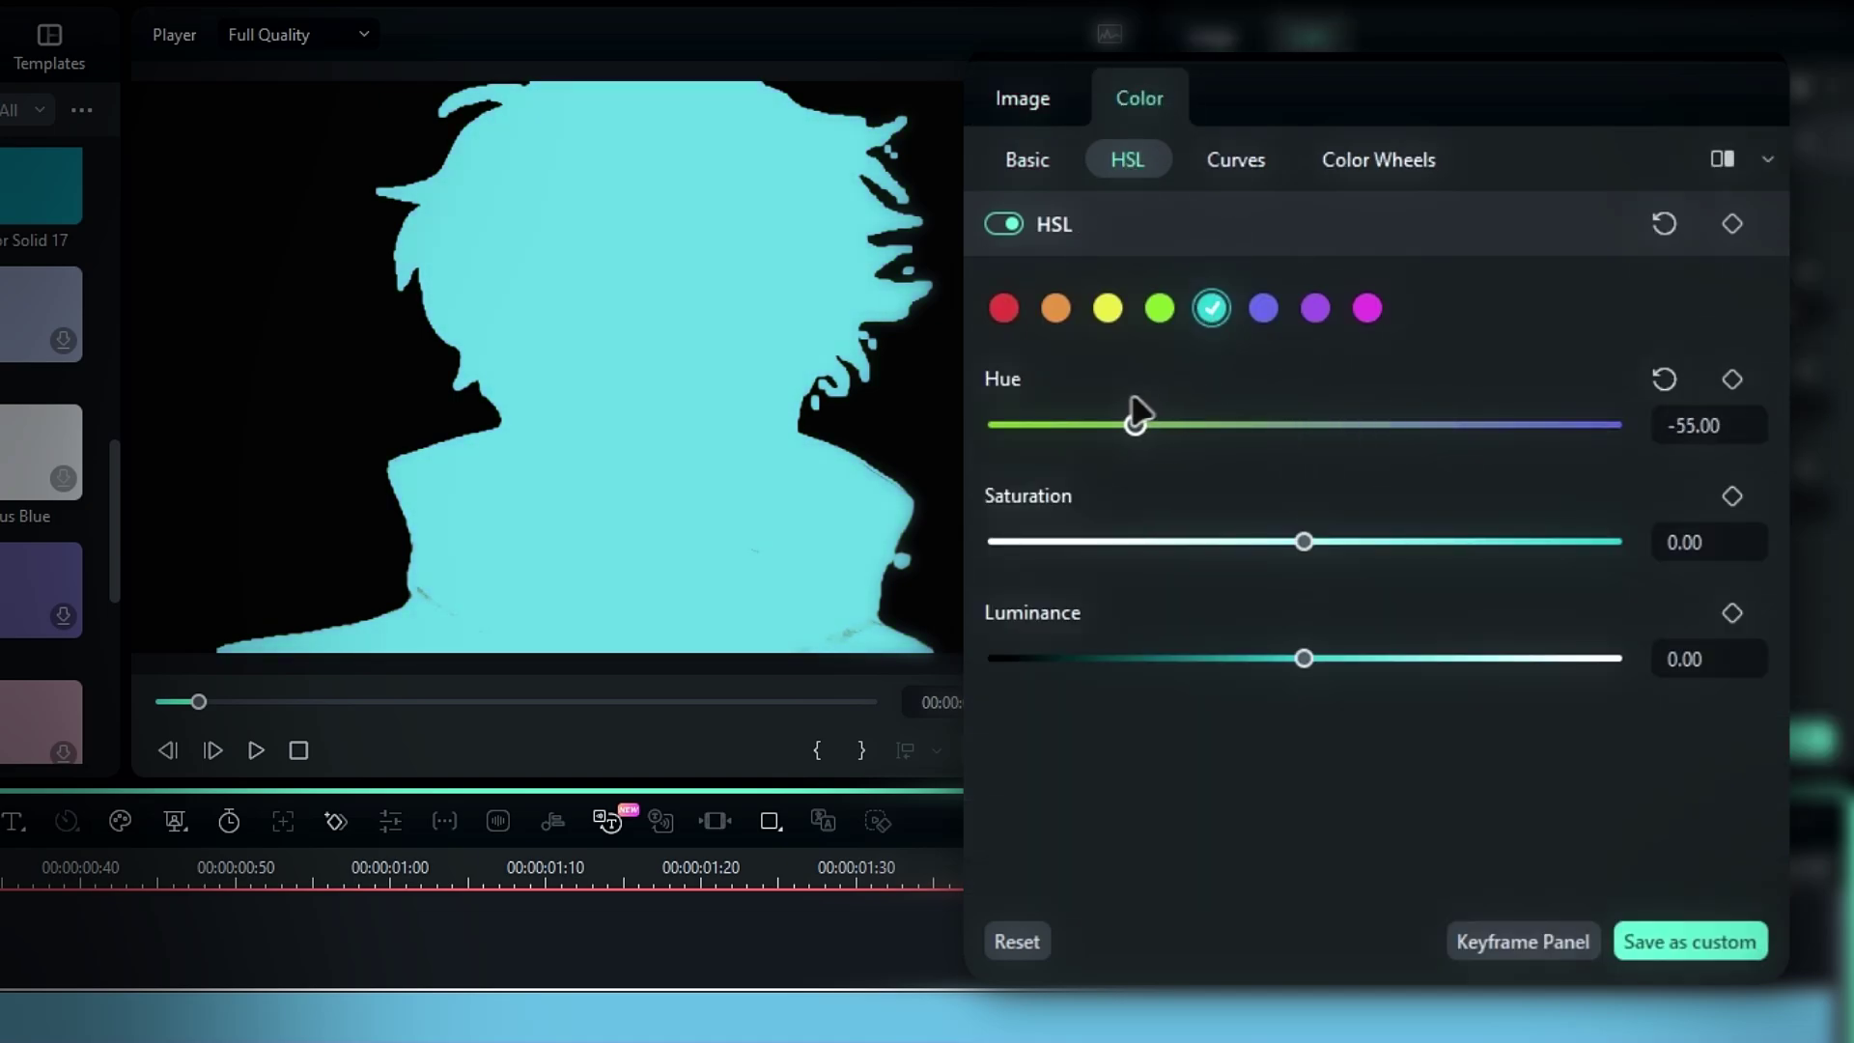
left_click_drag(1304, 542, 1399, 542)
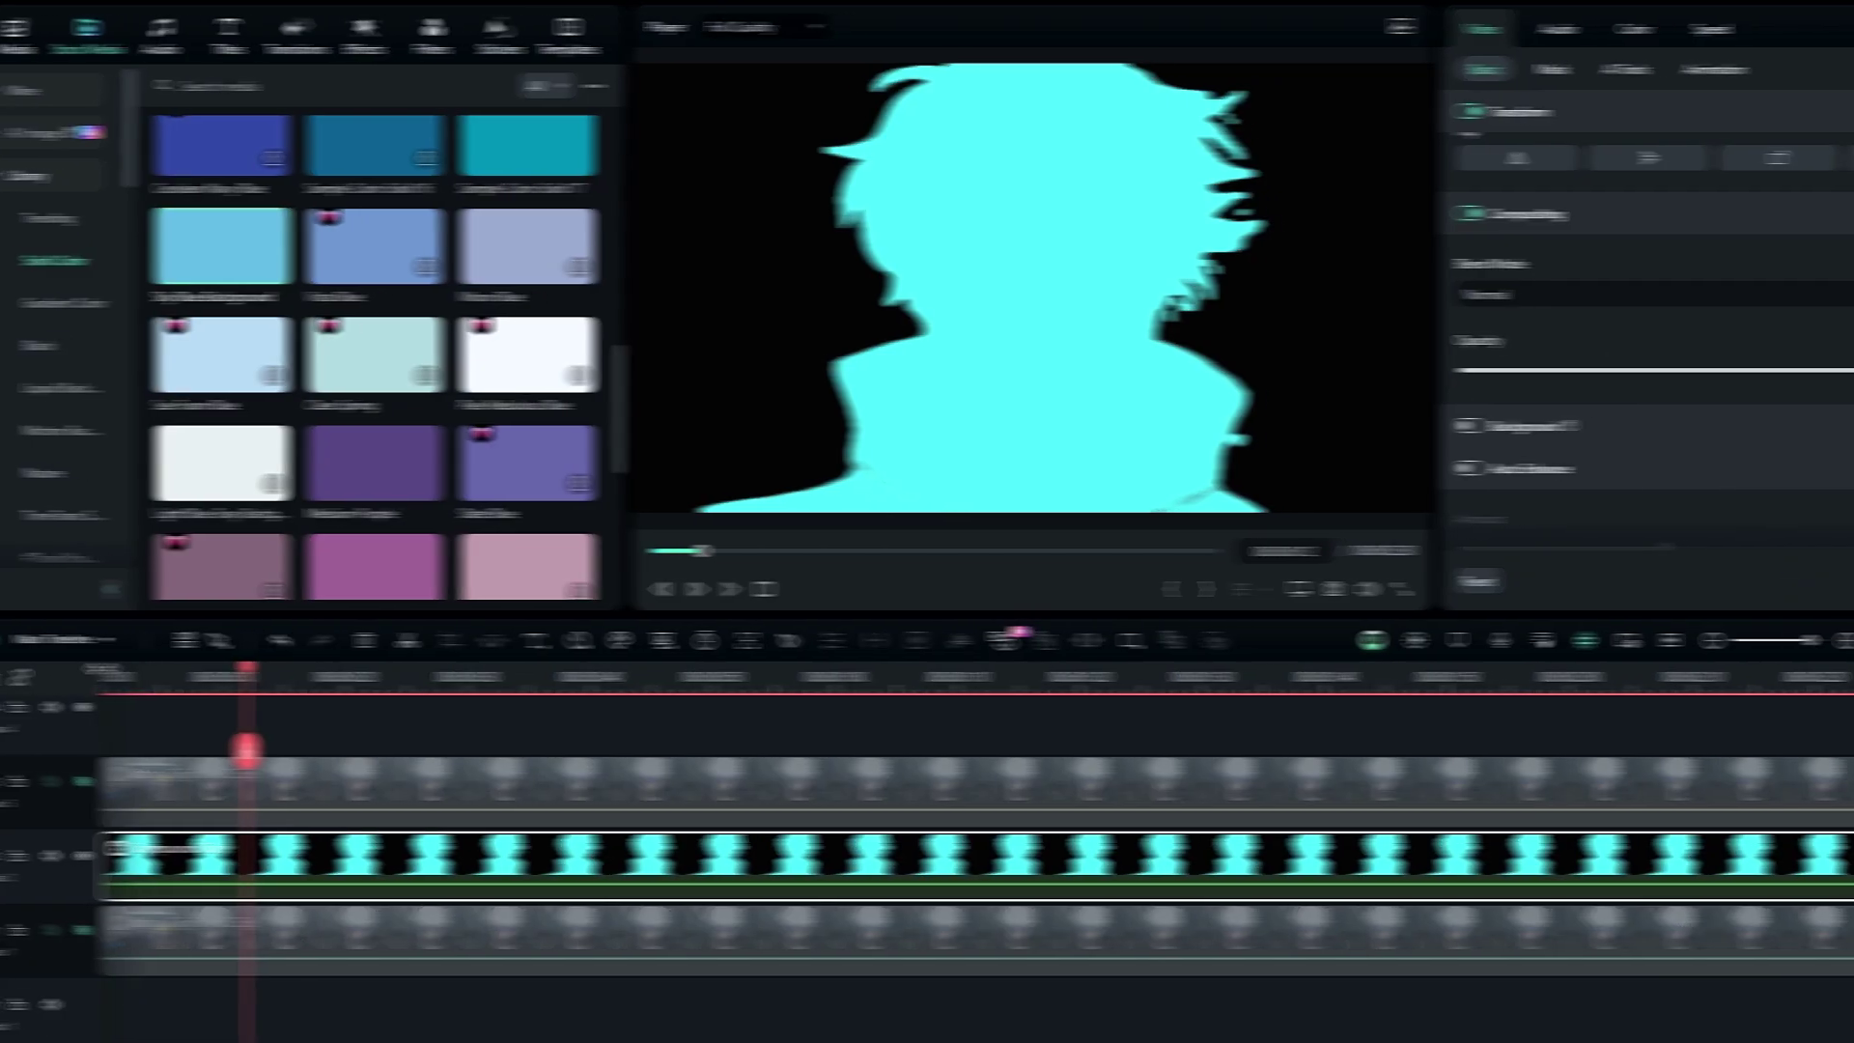
Check the cyan silhouette in the main timeline at 00:00:00:11, toggling the visibility of Video 1.
mouse_move(200, 679)
left_mouse_down()
mouse_move(893, 679)
mouse_move(99, 679)
mouse_move(492, 679)
mouse_move(196, 697)
left_mouse_up()
key("ctrl+z")
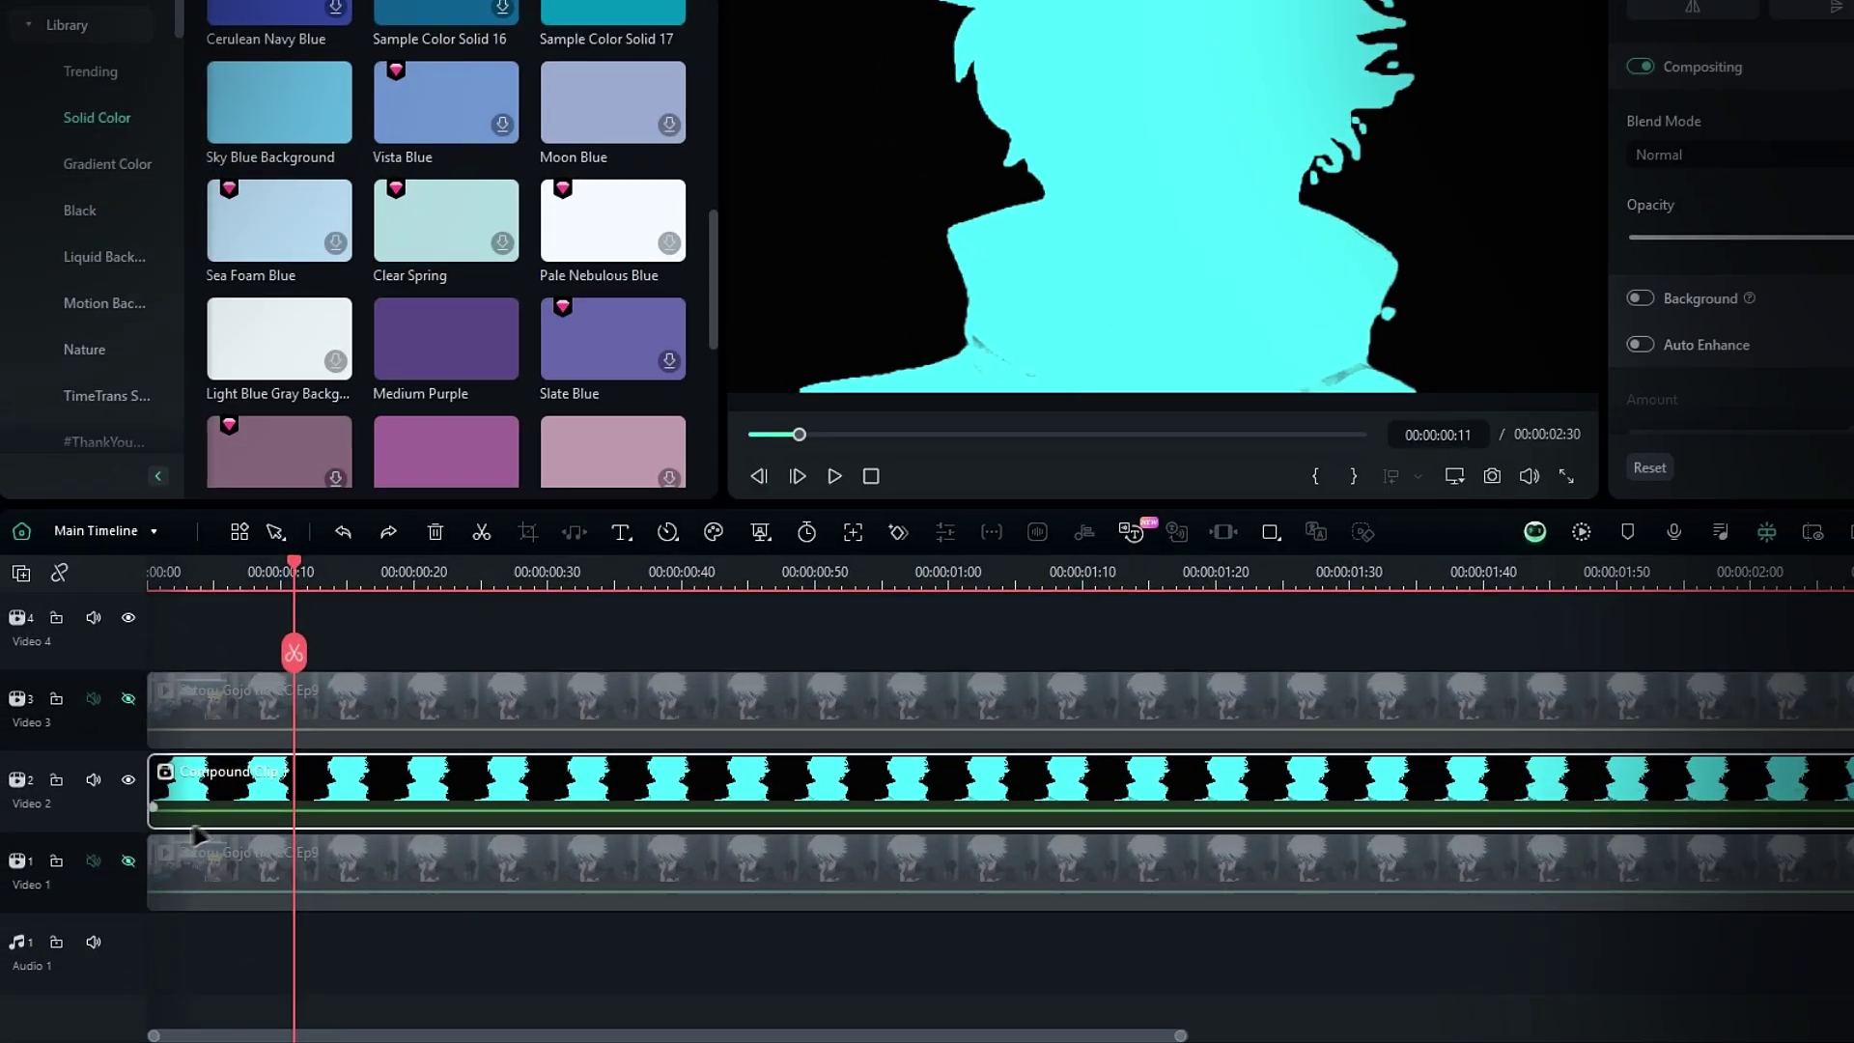
left_click(130, 861)
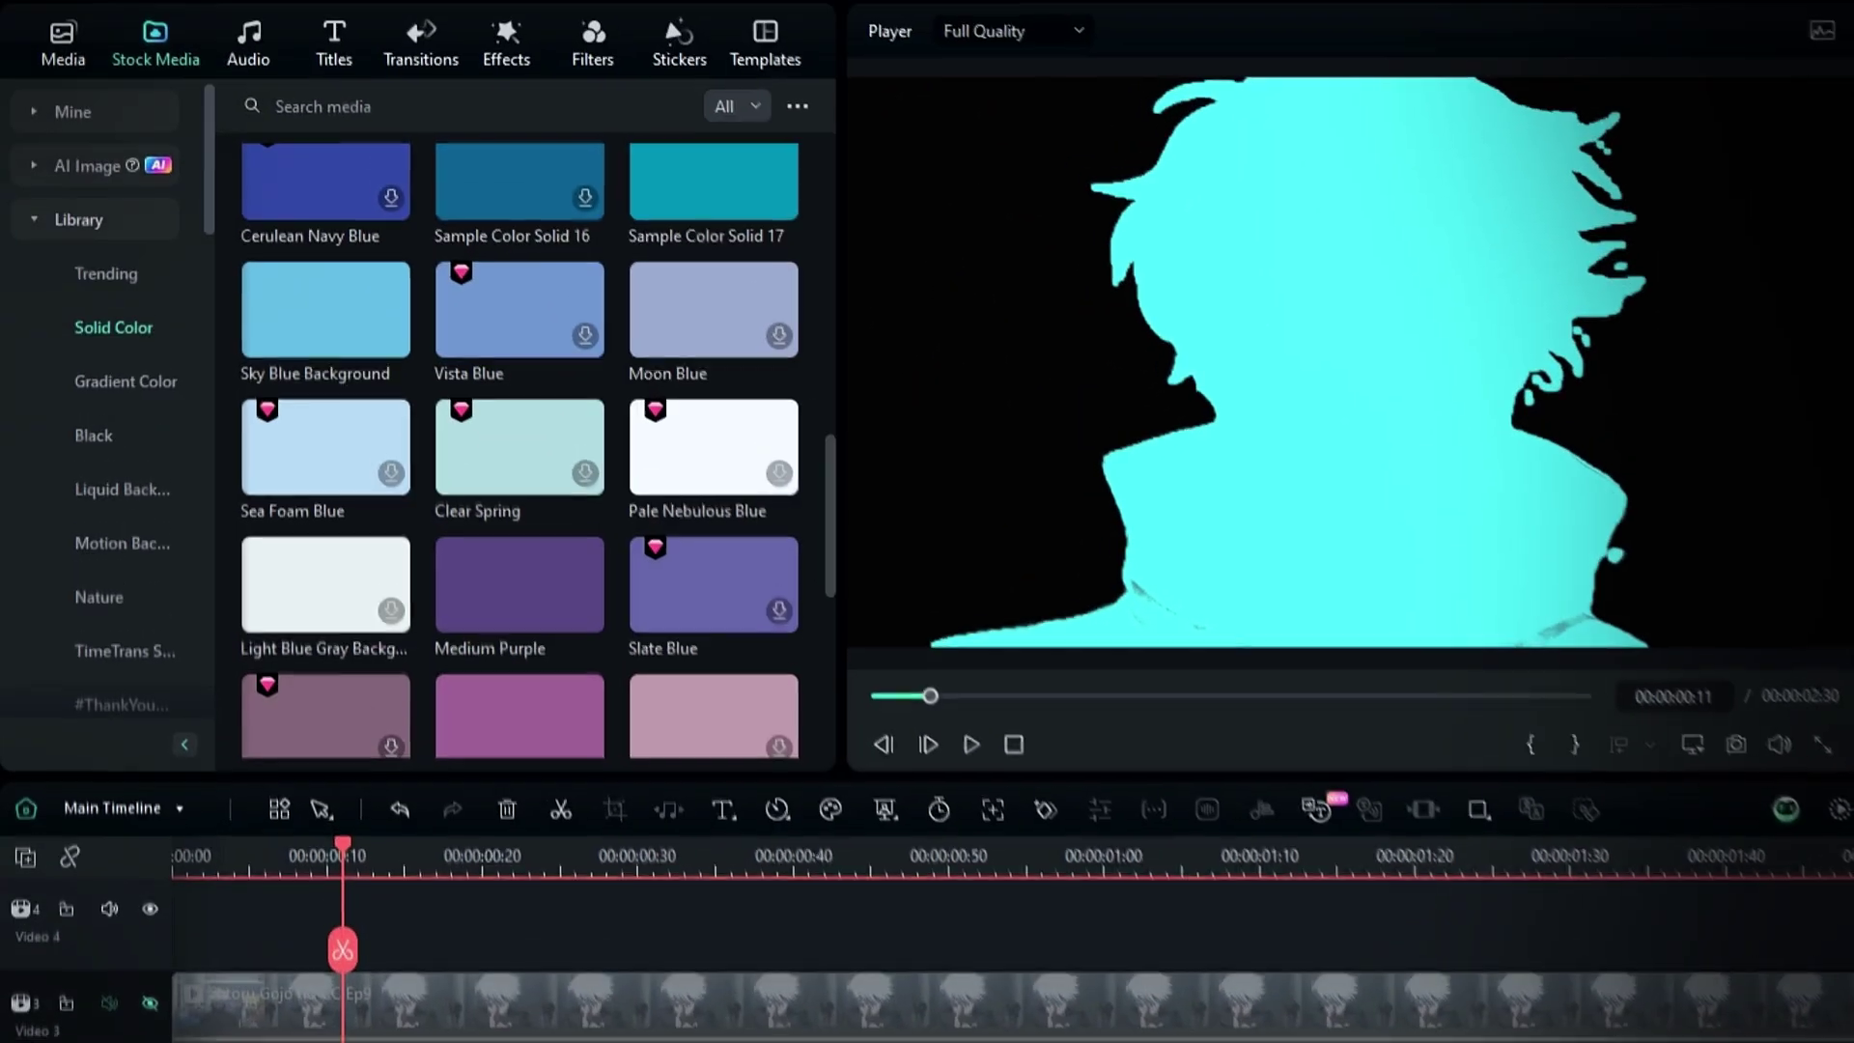
Search the effects for "remove black bg" and apply the Remove Black BG effect to the compound clip.
left_click(508, 43)
left_click(537, 185)
type("re")
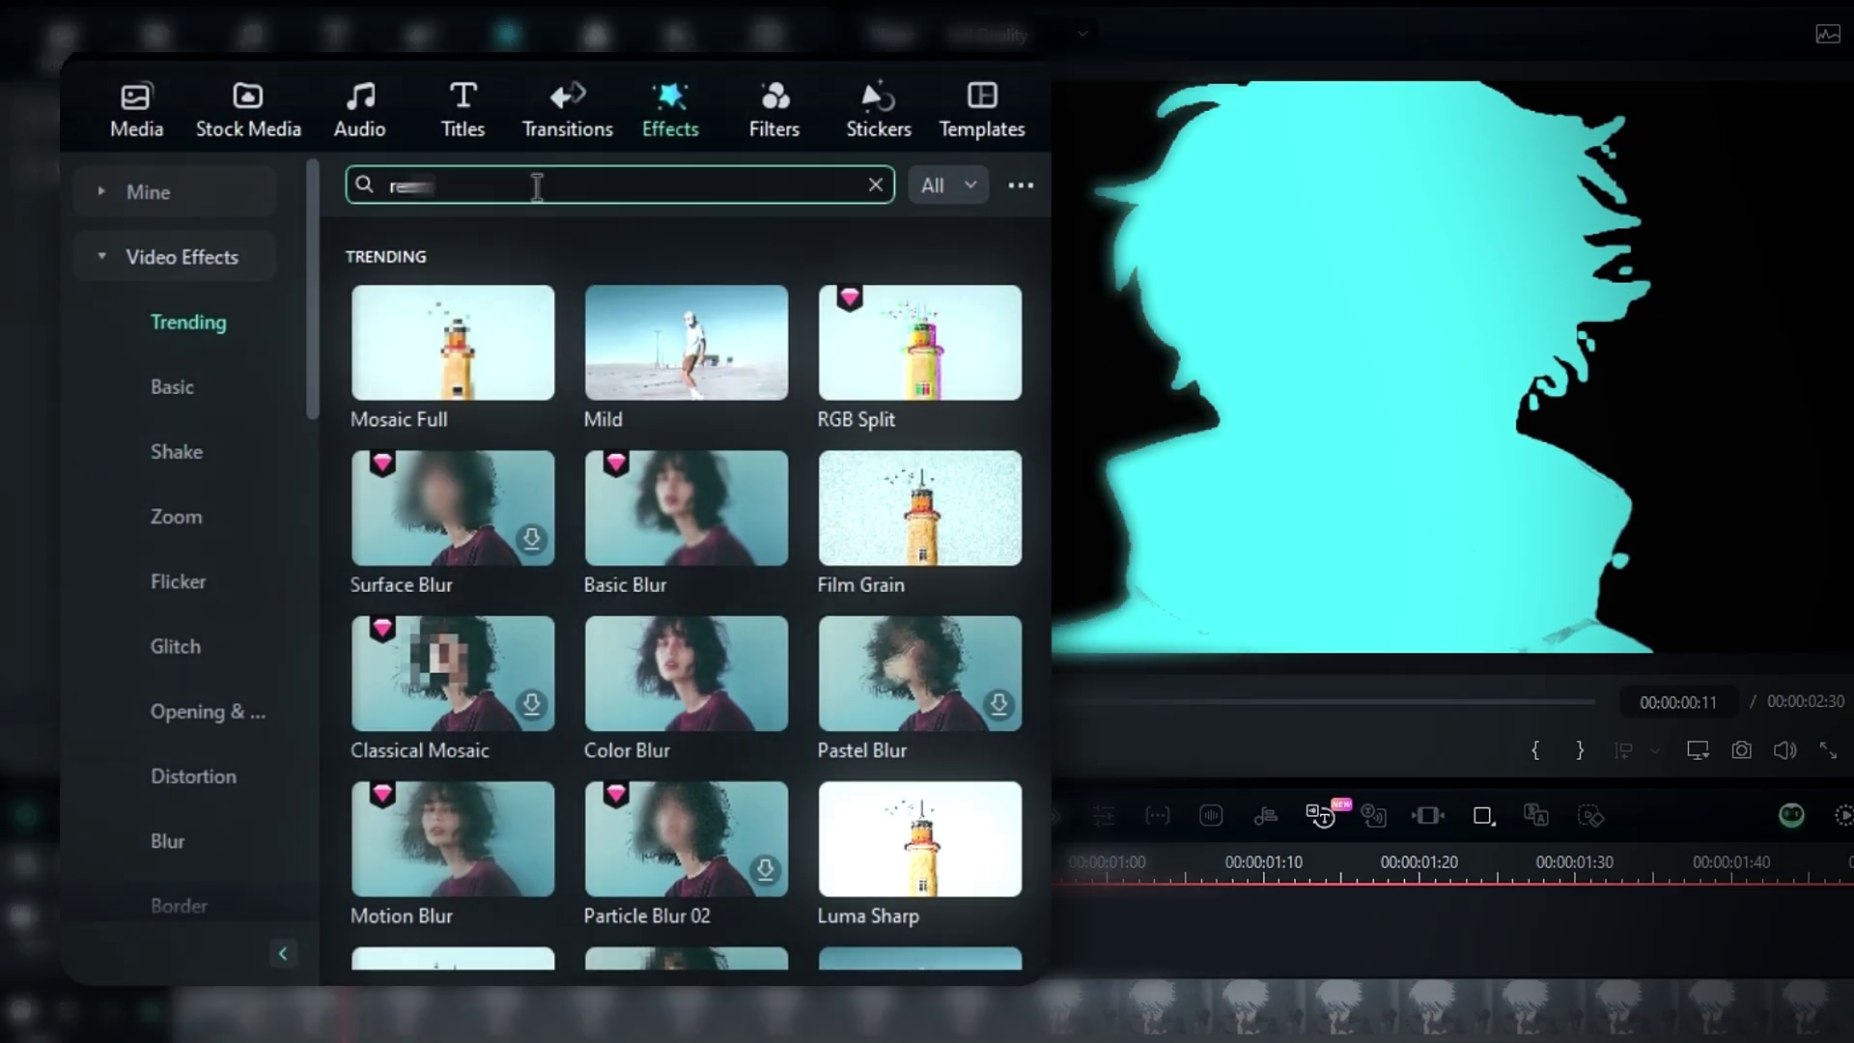
type("move black bg")
key("Return")
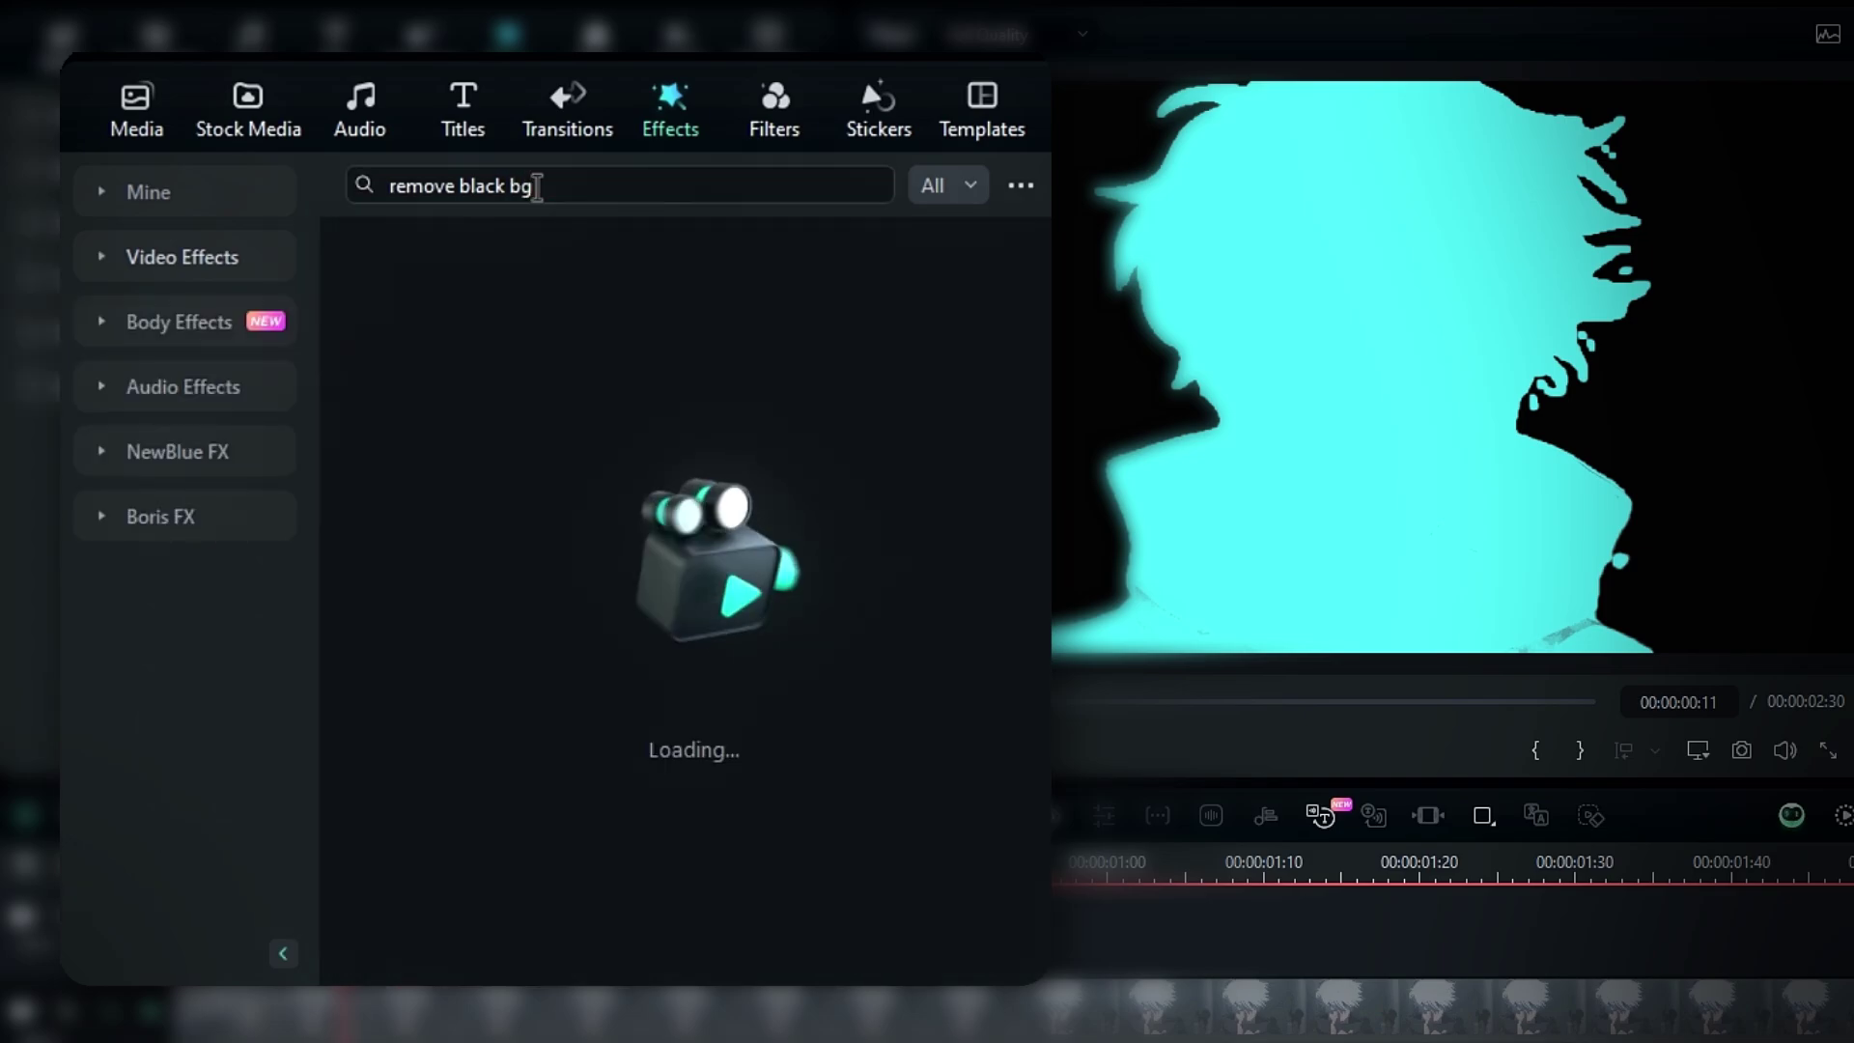
left_click_drag(477, 288, 367, 775)
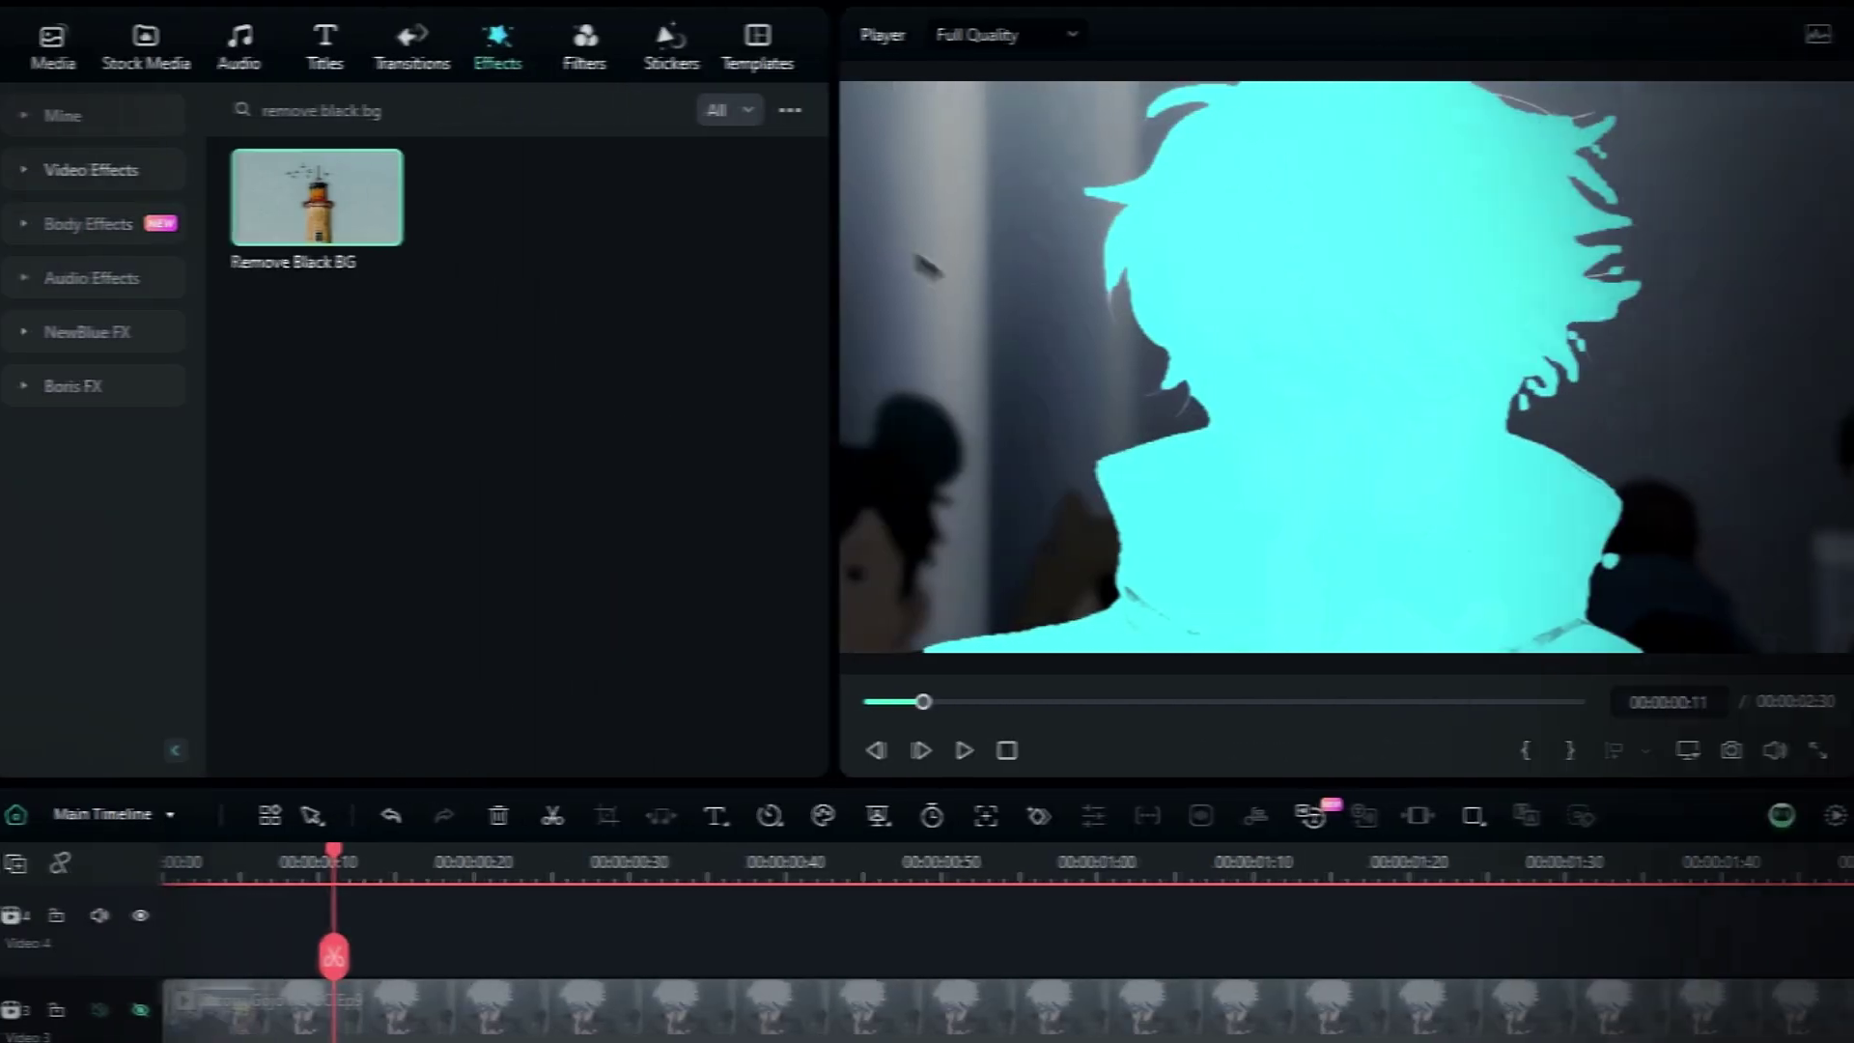
Clear the effect search and apply the Color Solution effect from the Distortion video effects to the compound clip.
left_click(875, 184)
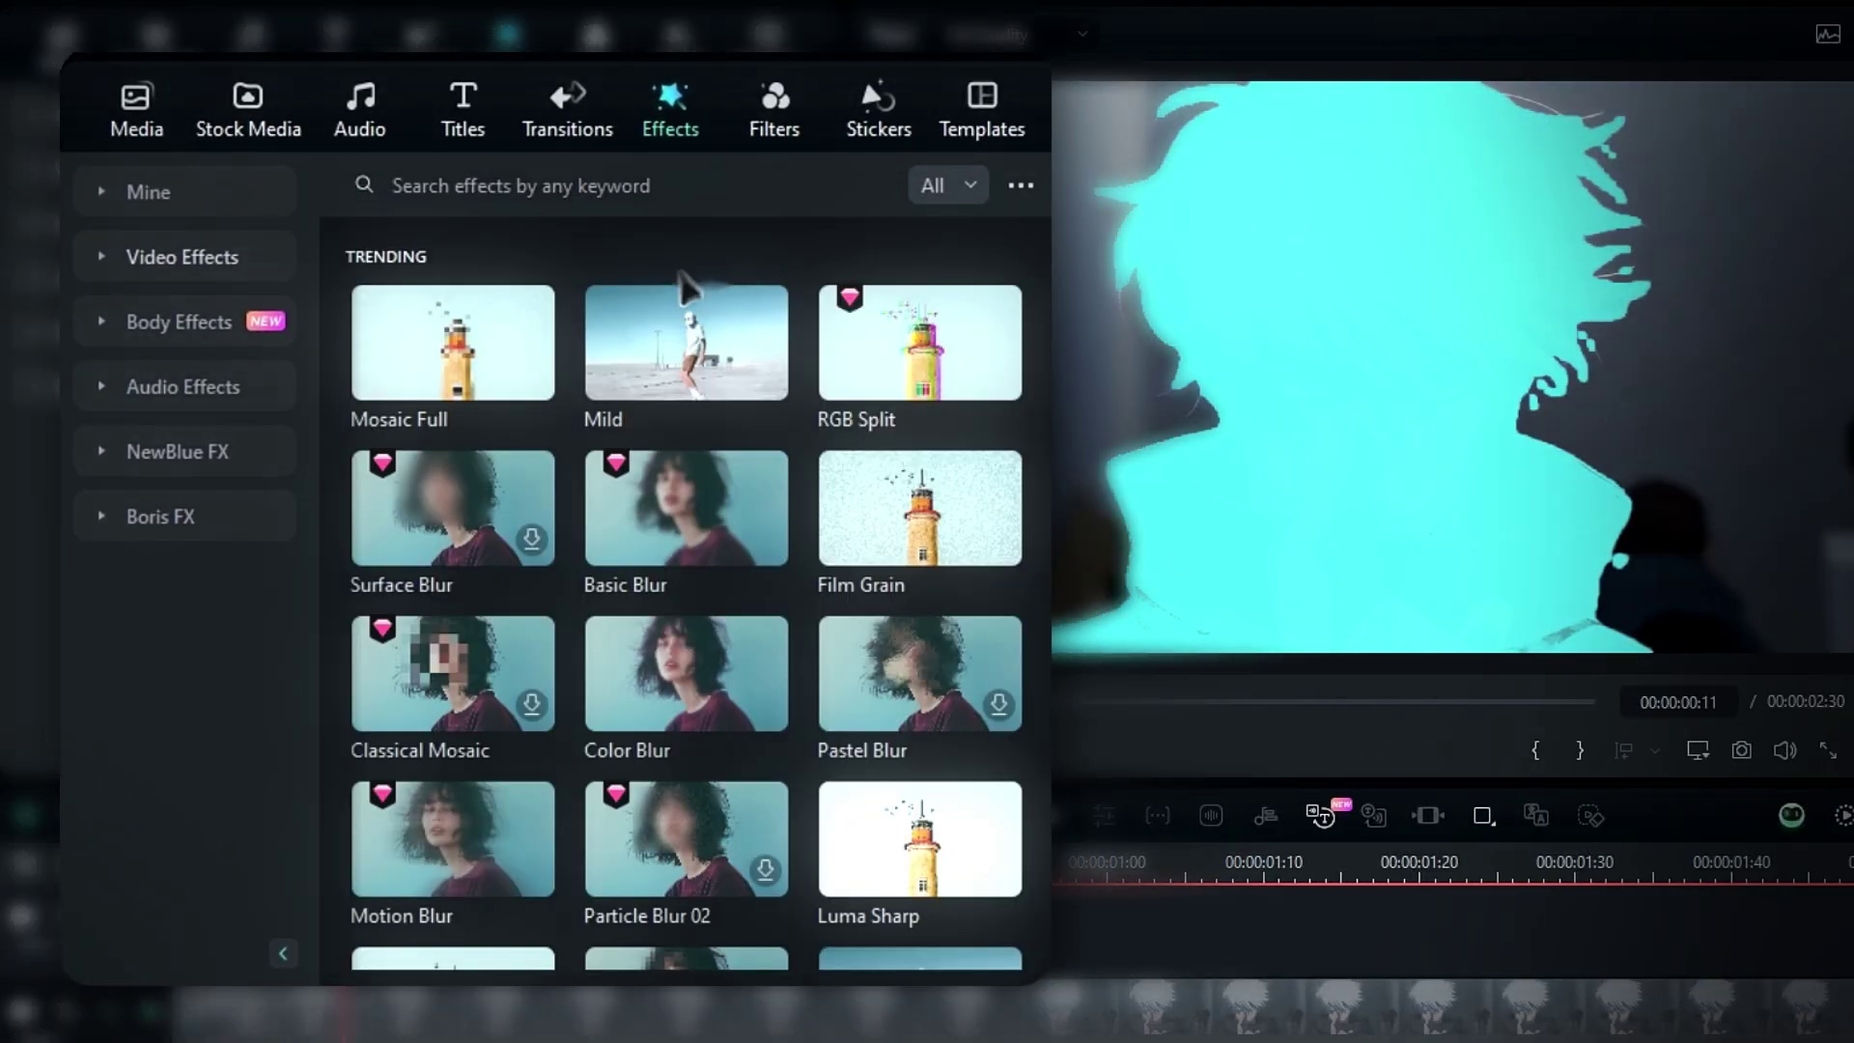
left_click(195, 263)
left_click(215, 774)
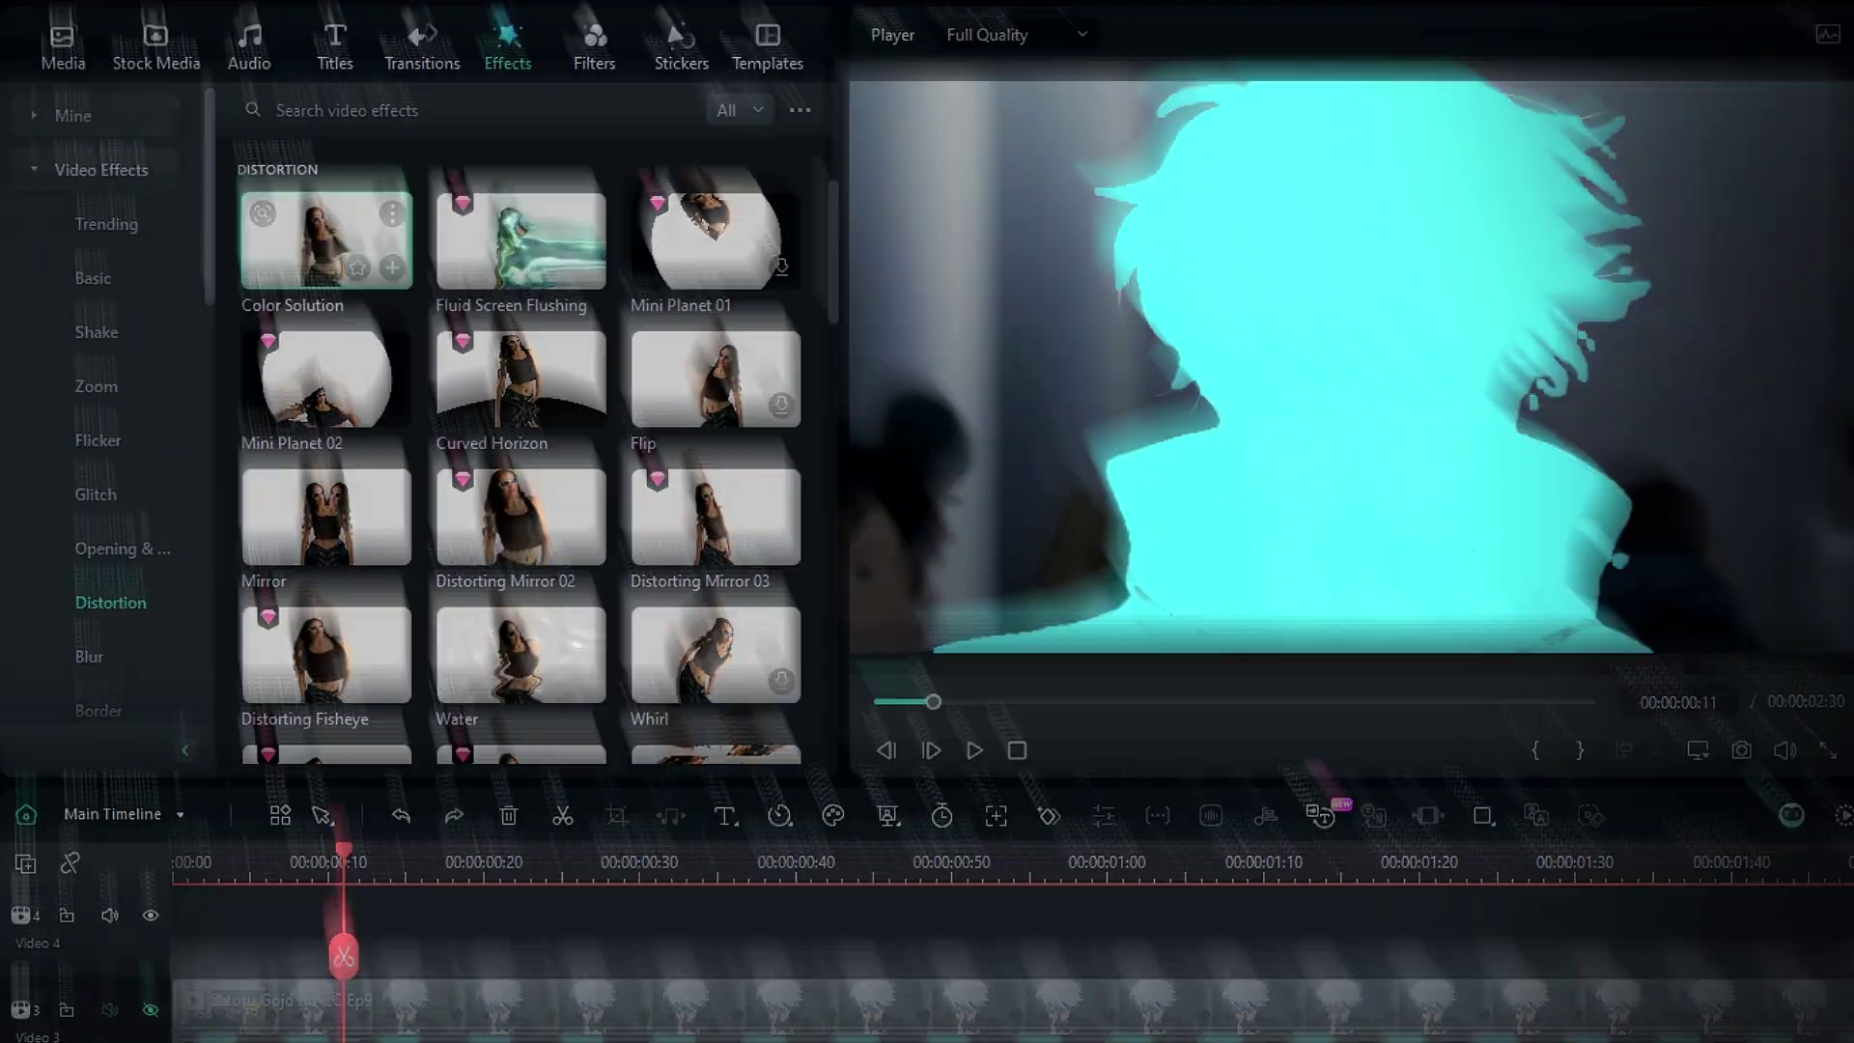
left_click_drag(434, 338, 548, 973)
left_click_drag(487, 649, 370, 800)
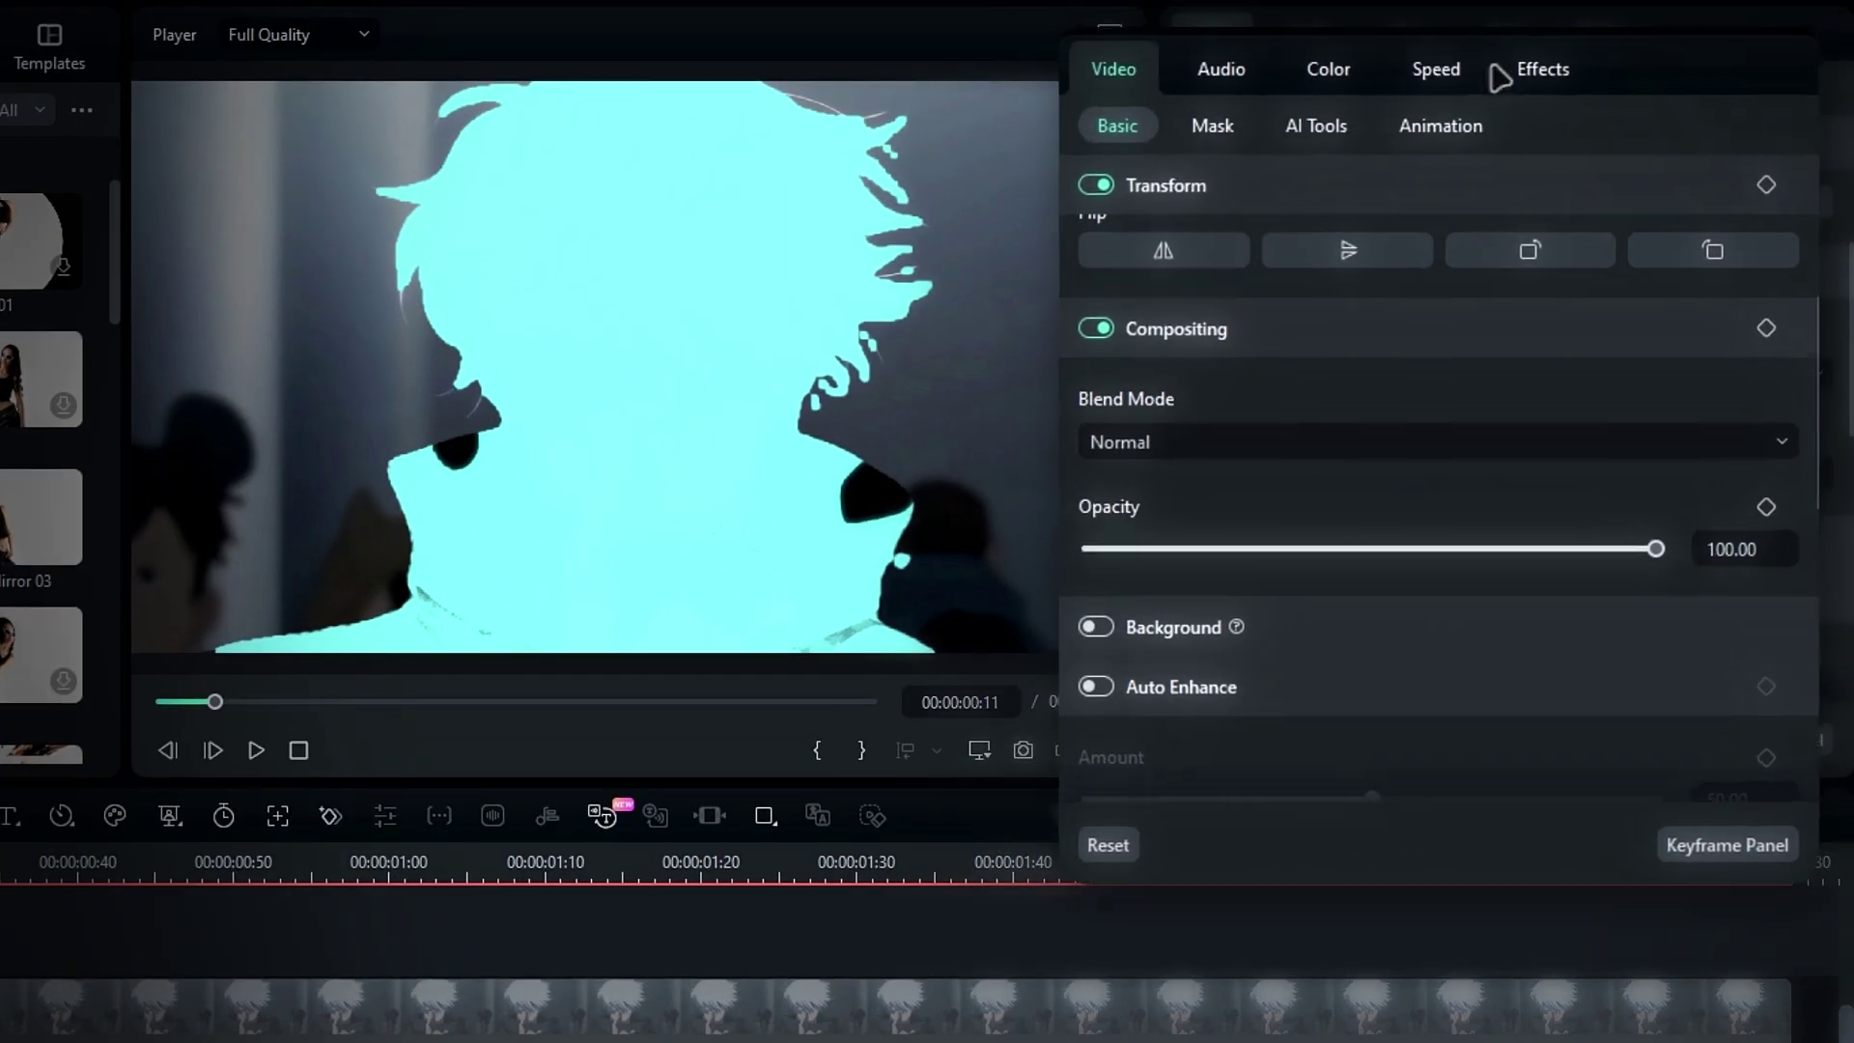
Reorder the compound clip's effects so that Color Solution sits below Remove Black BG.
left_click(1611, 35)
left_click(1111, 243)
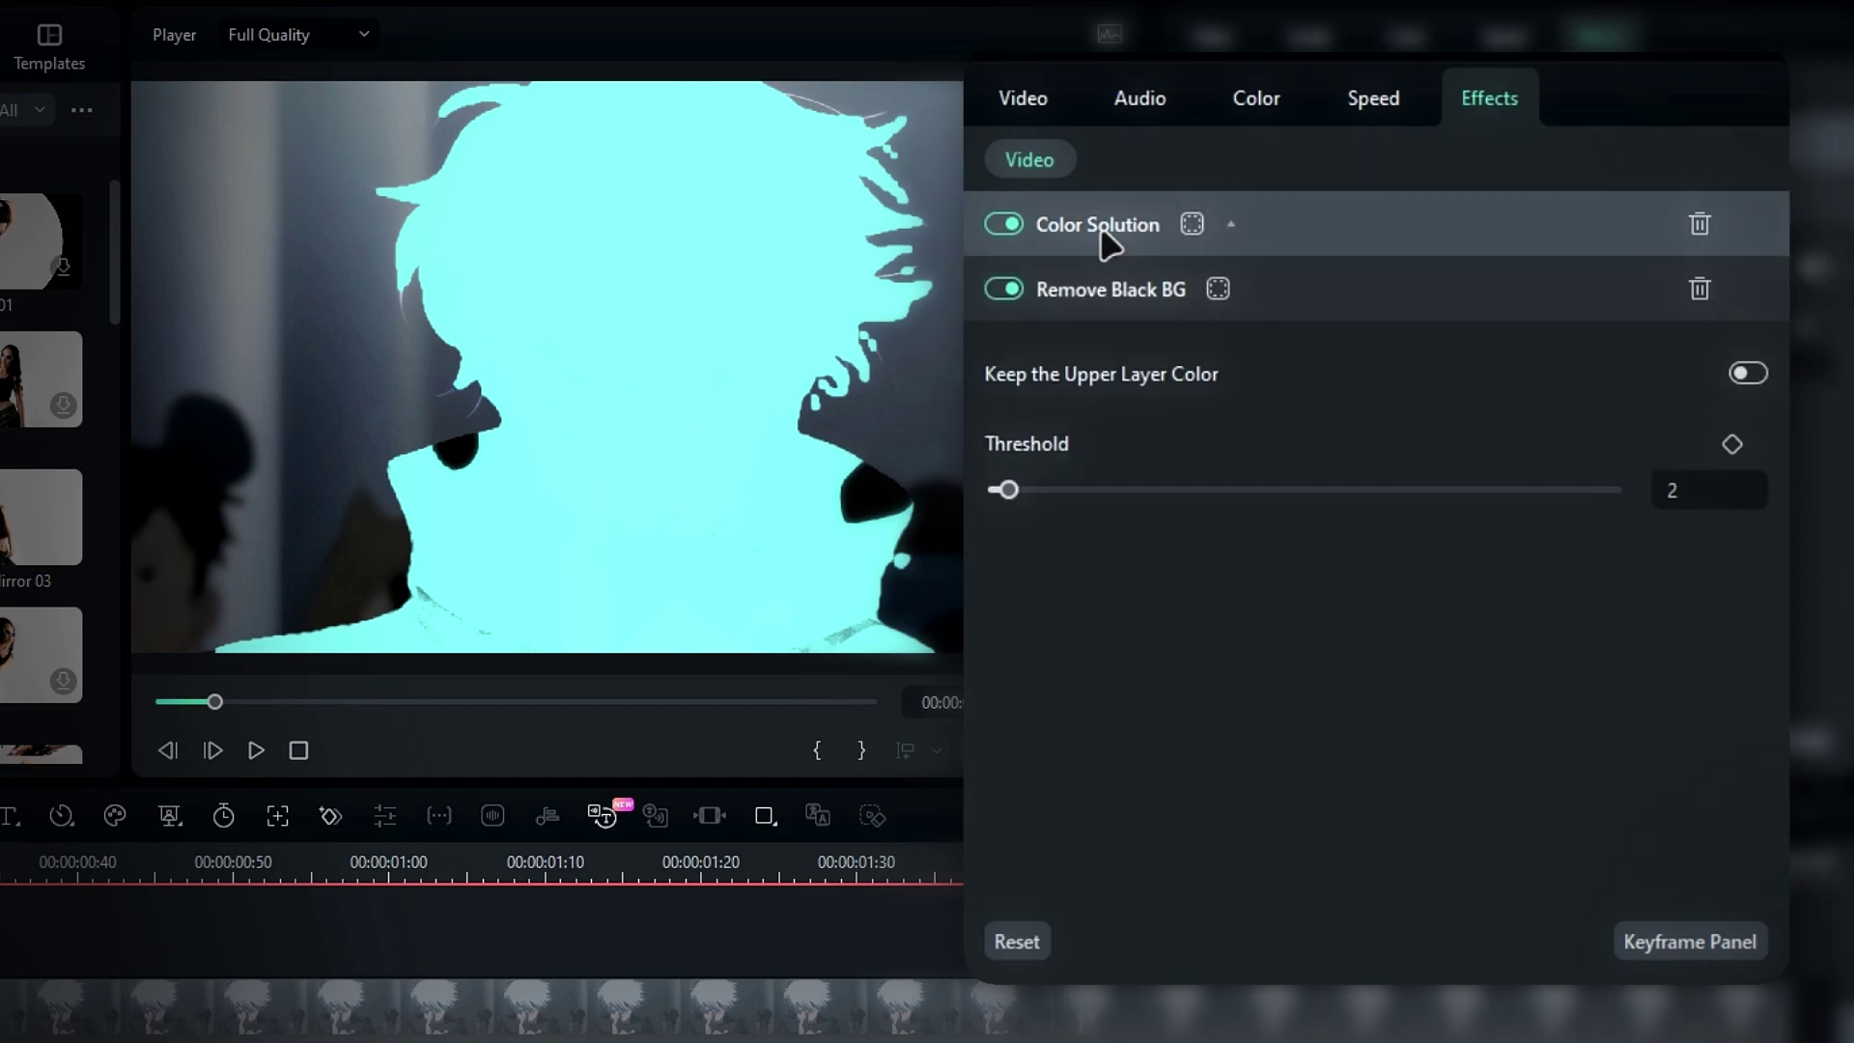
left_click(1111, 290)
left_click_drag(1112, 232, 1072, 317)
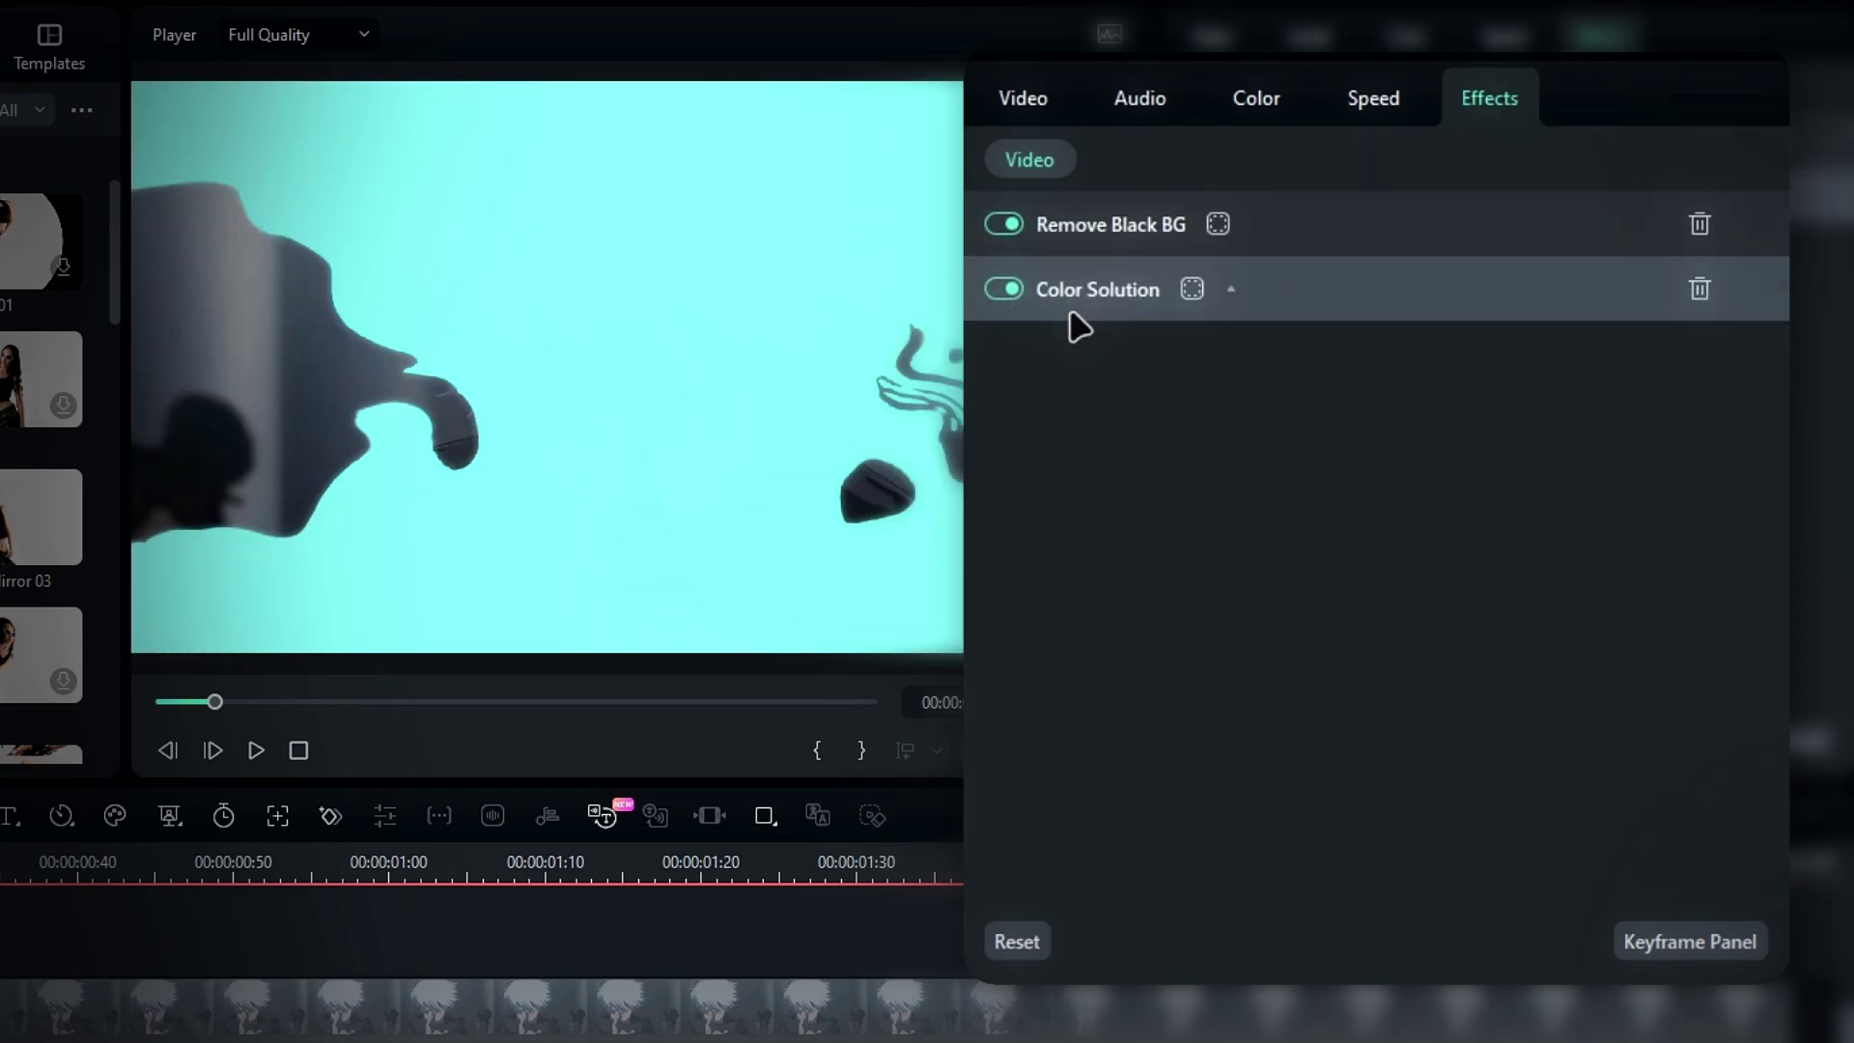
Set the Color Solution effect to Speed 50, Distort 100, Size 0, Glow 65 and Range 40.
left_click(1116, 288)
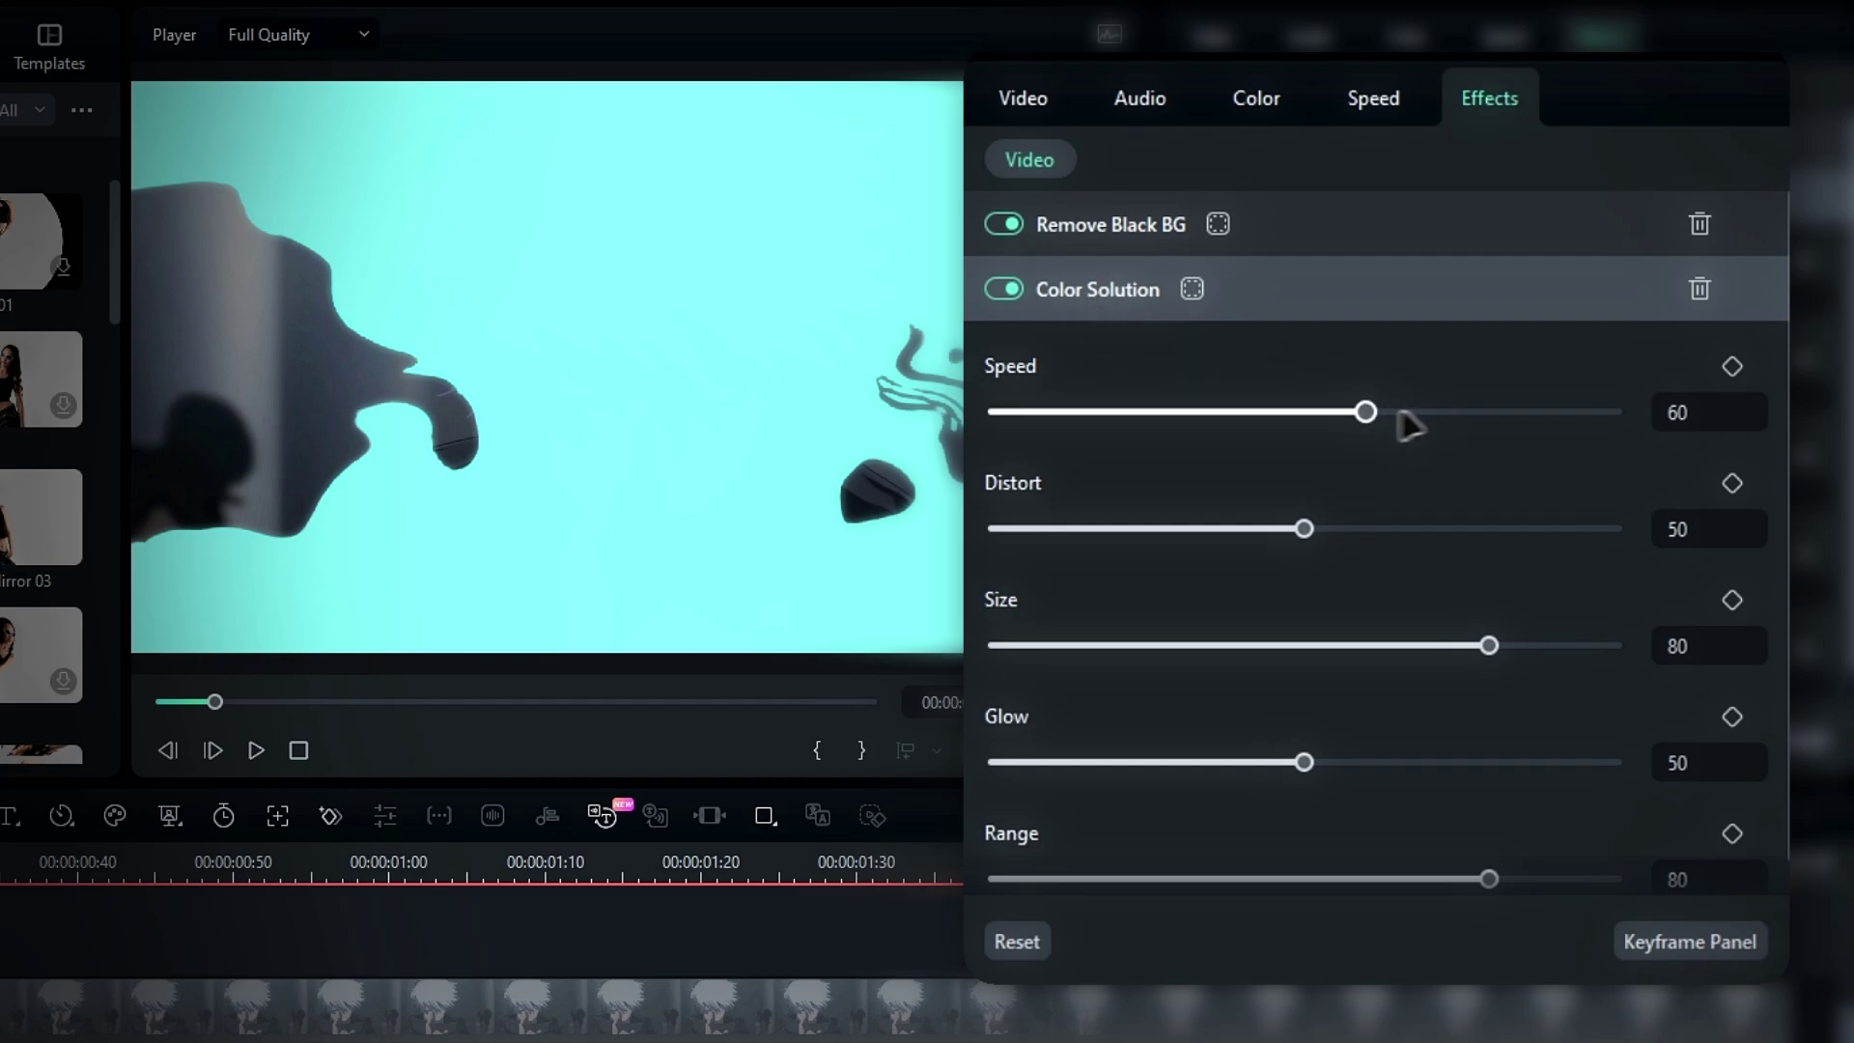
left_click_drag(1366, 412, 1259, 411)
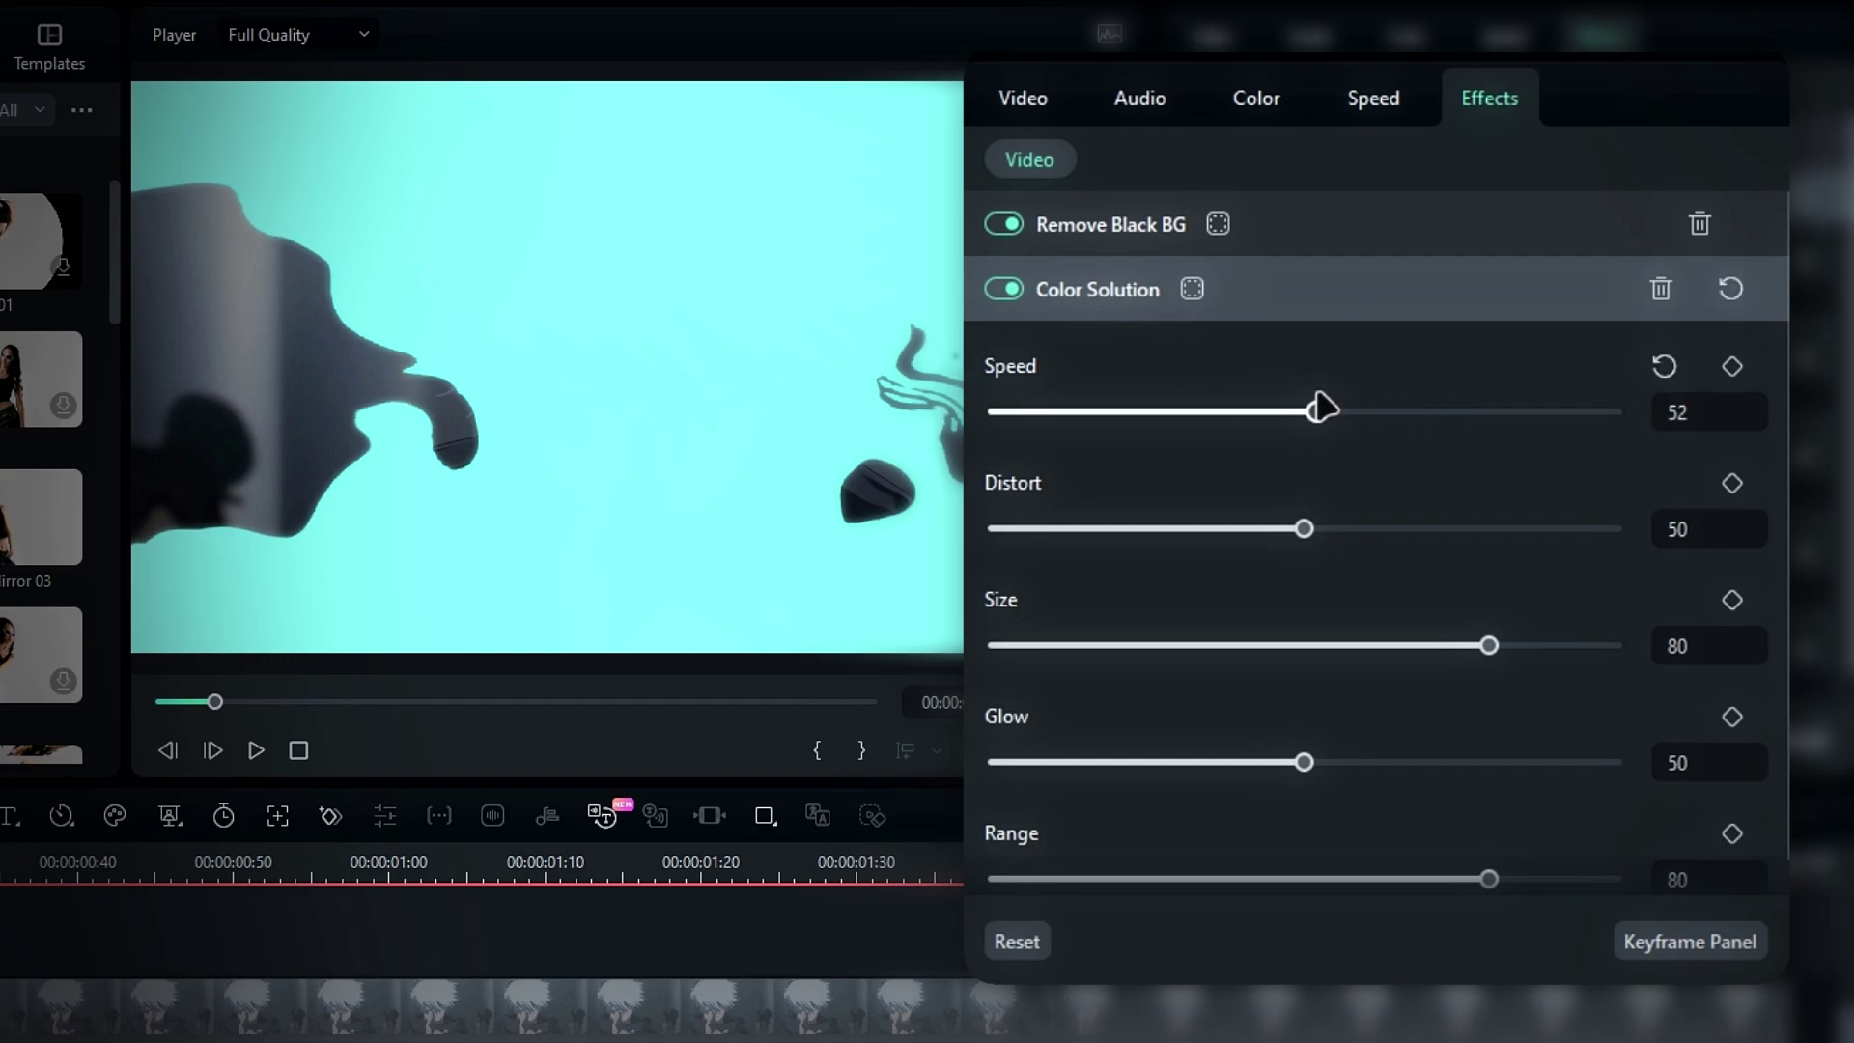
left_click_drag(1304, 528, 1755, 514)
left_click_drag(1494, 646, 990, 646)
left_click_drag(1304, 763, 1452, 765)
scroll(1401, 768, "down", 1)
left_click_drag(1489, 843, 1244, 845)
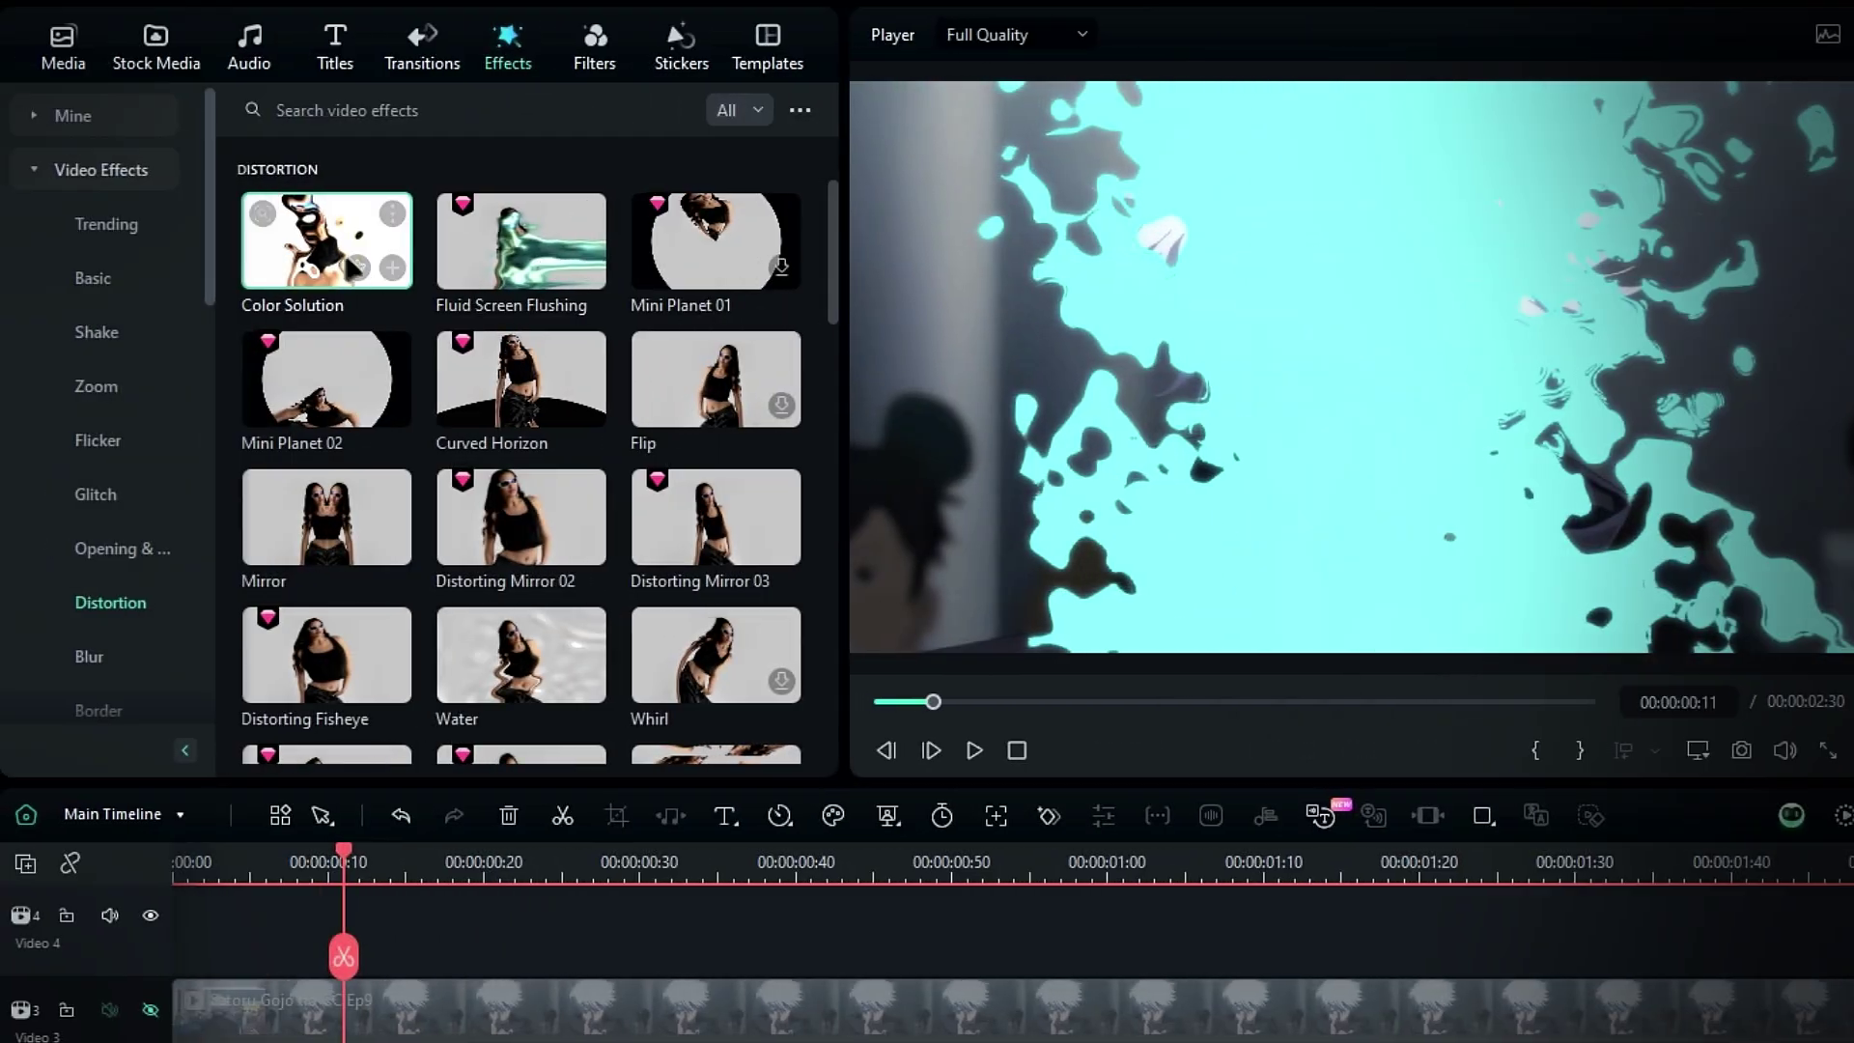
Apply a second Color Solution effect to the compound clip and place it directly below Remove Black BG.
left_click_drag(348, 263, 463, 794)
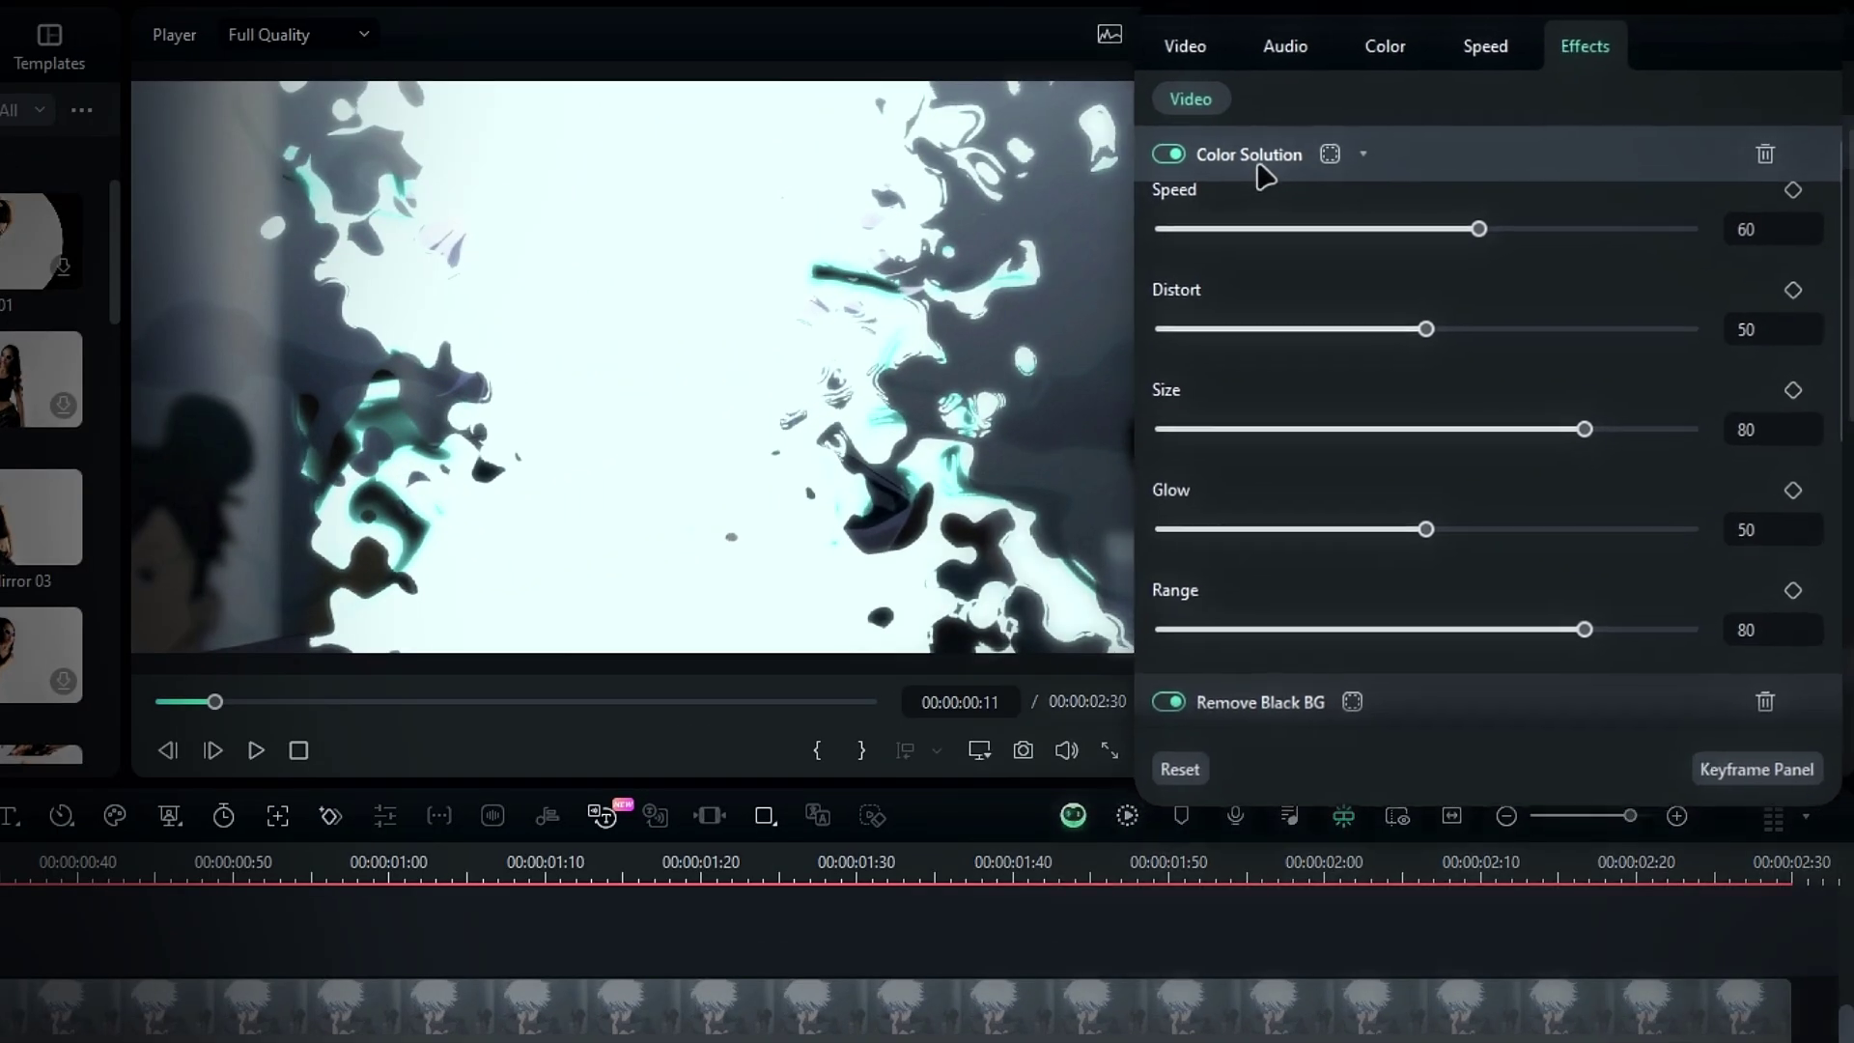
left_click(1258, 169)
left_click(1101, 315)
left_click_drag(1091, 220, 1086, 315)
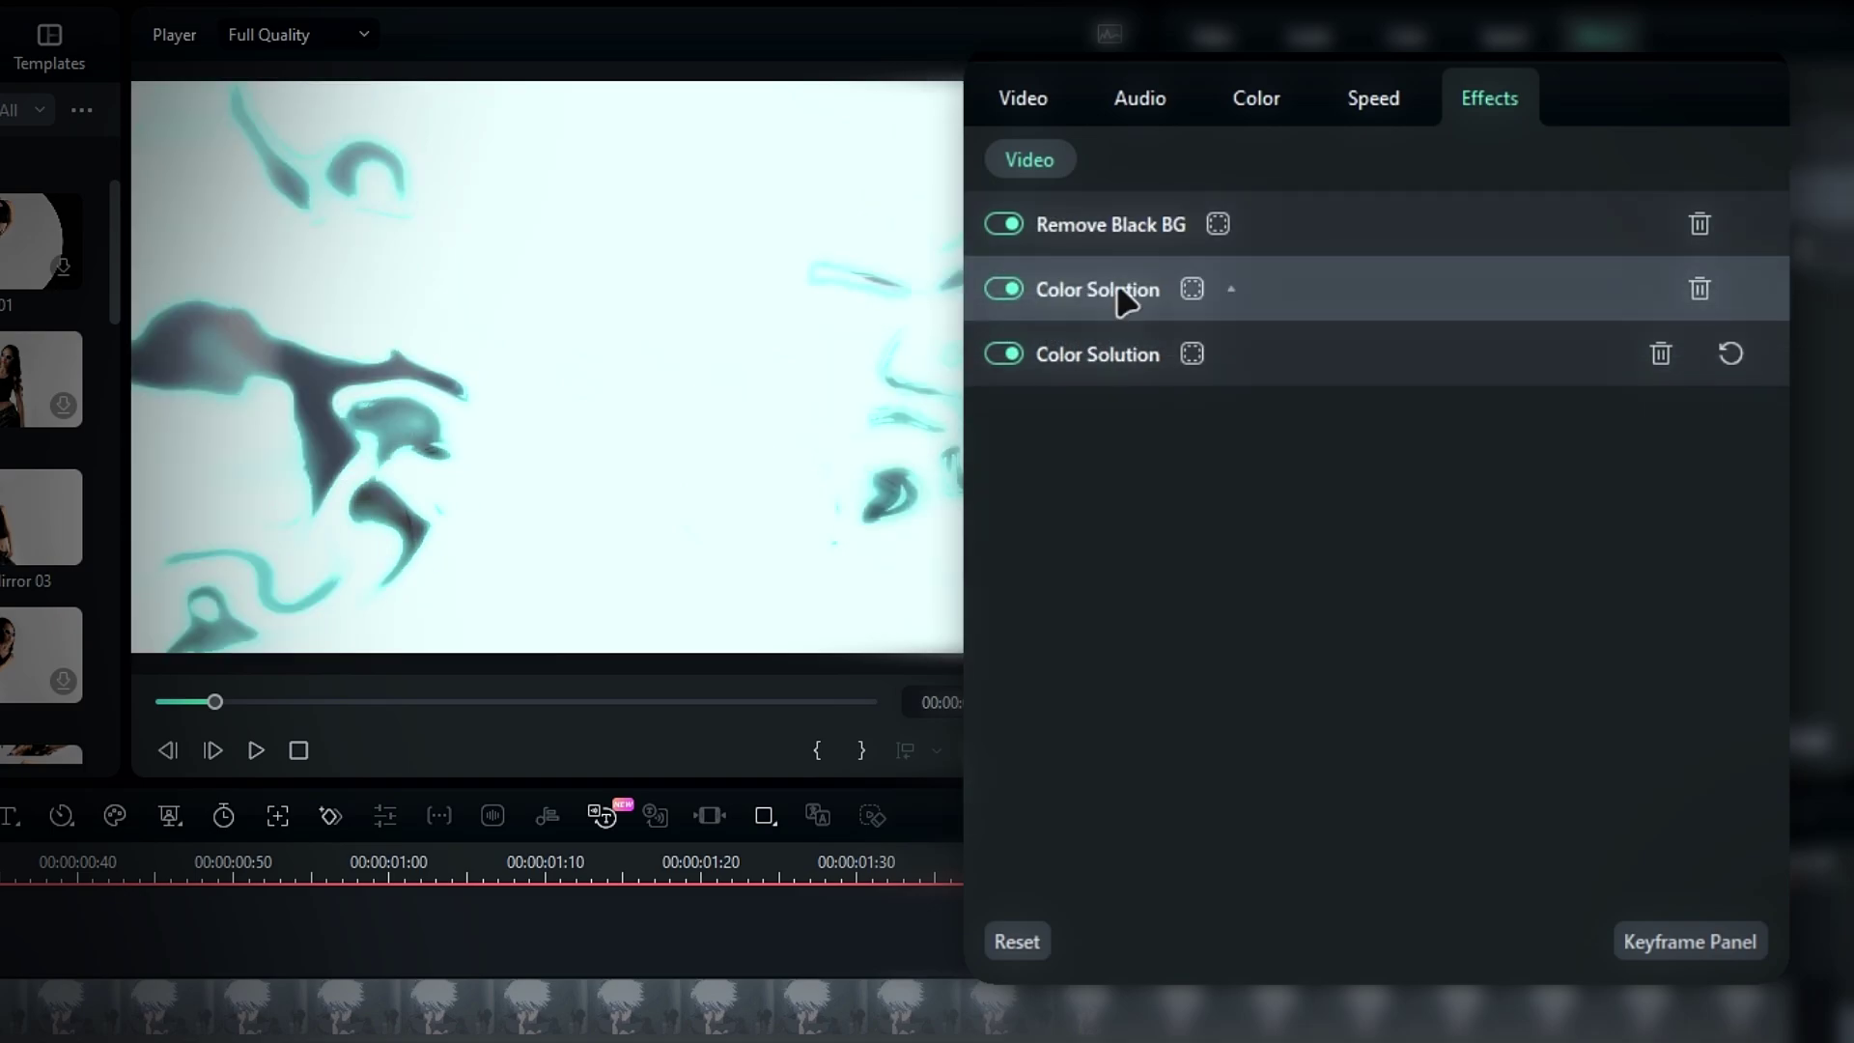
Set the second Color Solution to Speed 50, Distort 50, Size 0 and Glow 100, and reduce its Range to about a quarter.
left_click(1117, 295)
left_click_drag(1365, 418, 1304, 413)
left_click_drag(1299, 528, 1306, 531)
left_click_drag(1489, 646, 1233, 659)
left_click_drag(1098, 645, 985, 646)
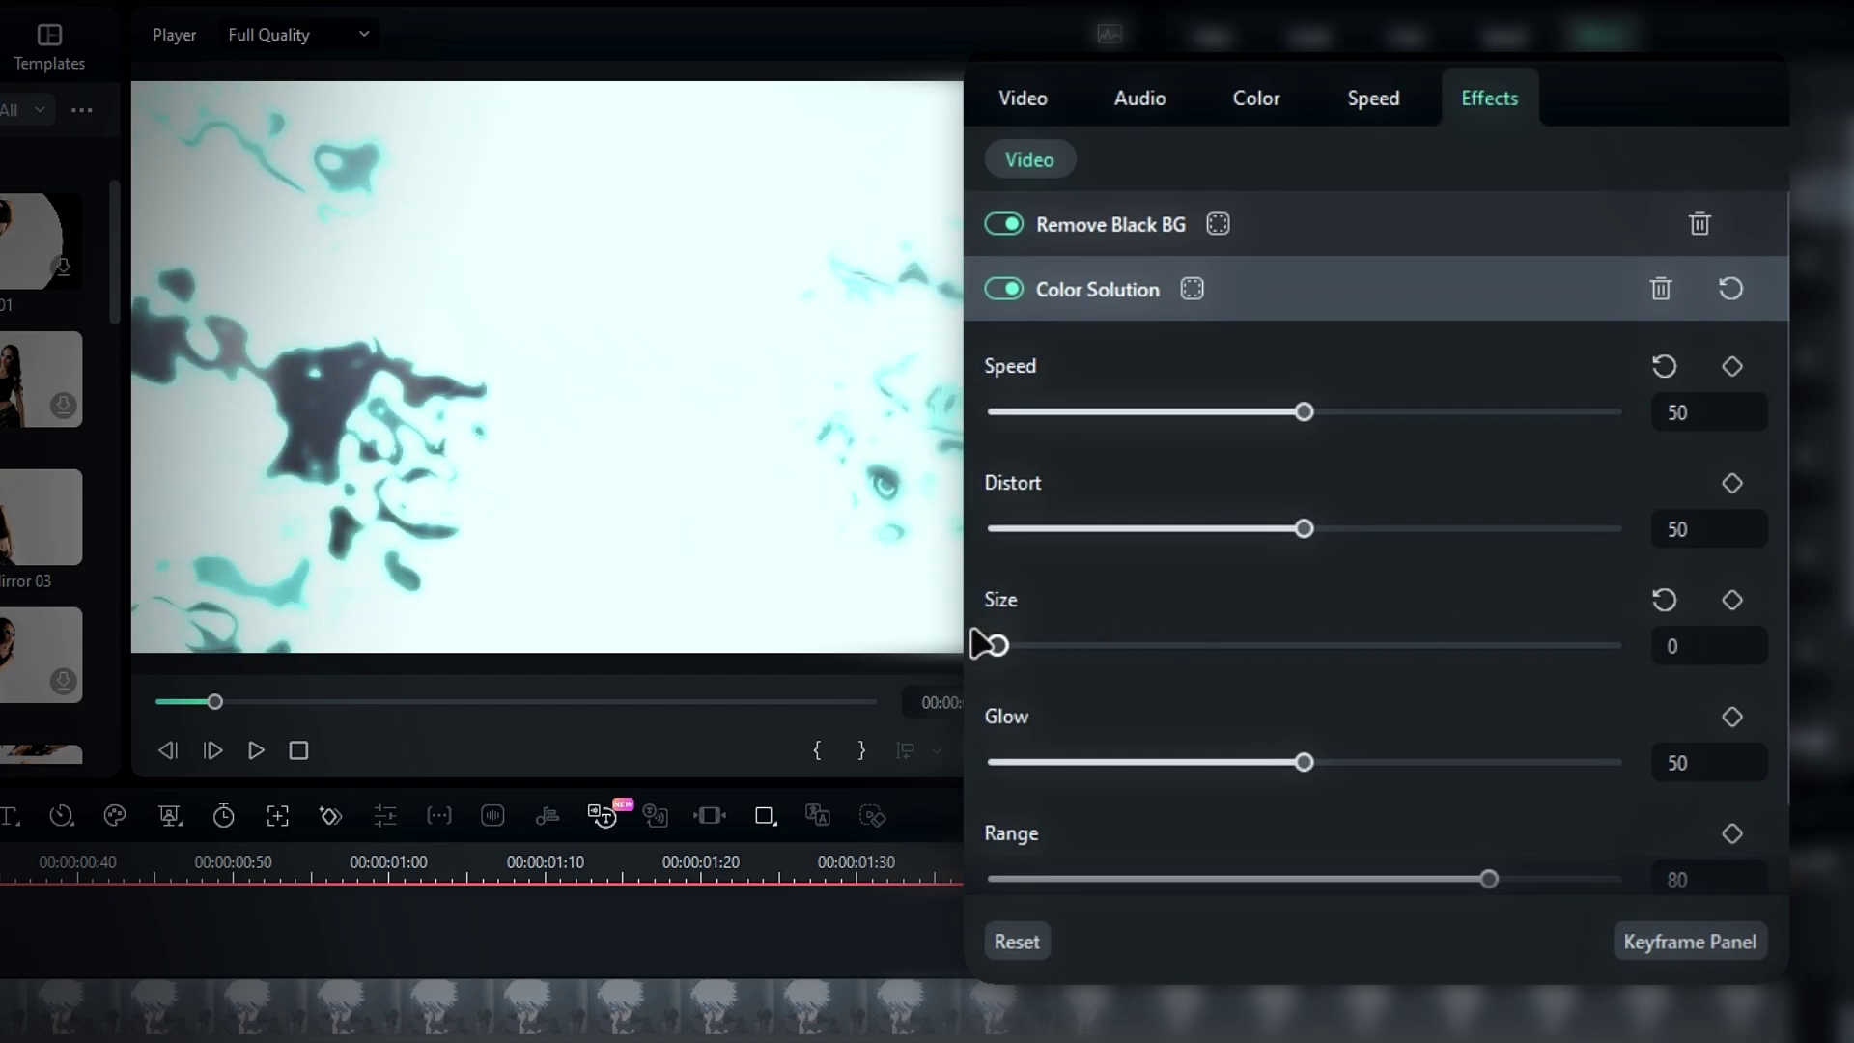
left_click_drag(1304, 762, 1713, 774)
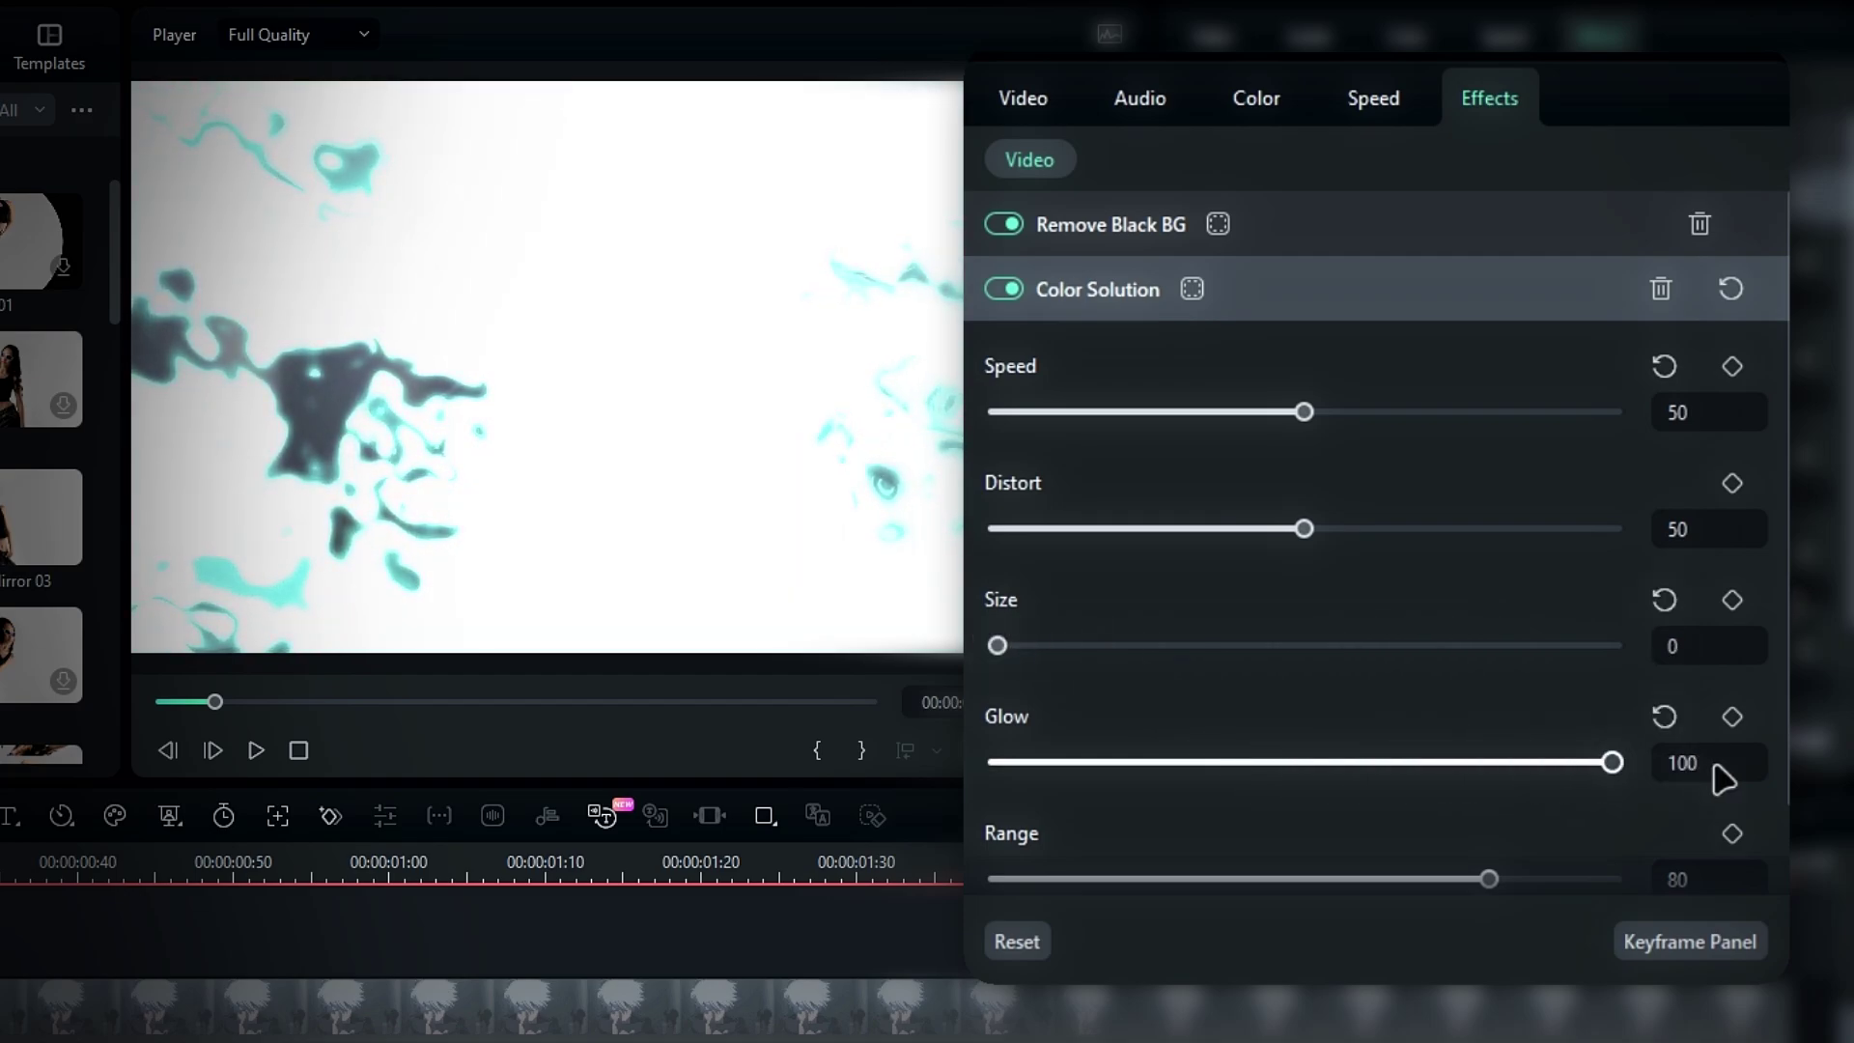
scroll(1494, 745, "down", 1)
left_click_drag(1490, 813, 1143, 780)
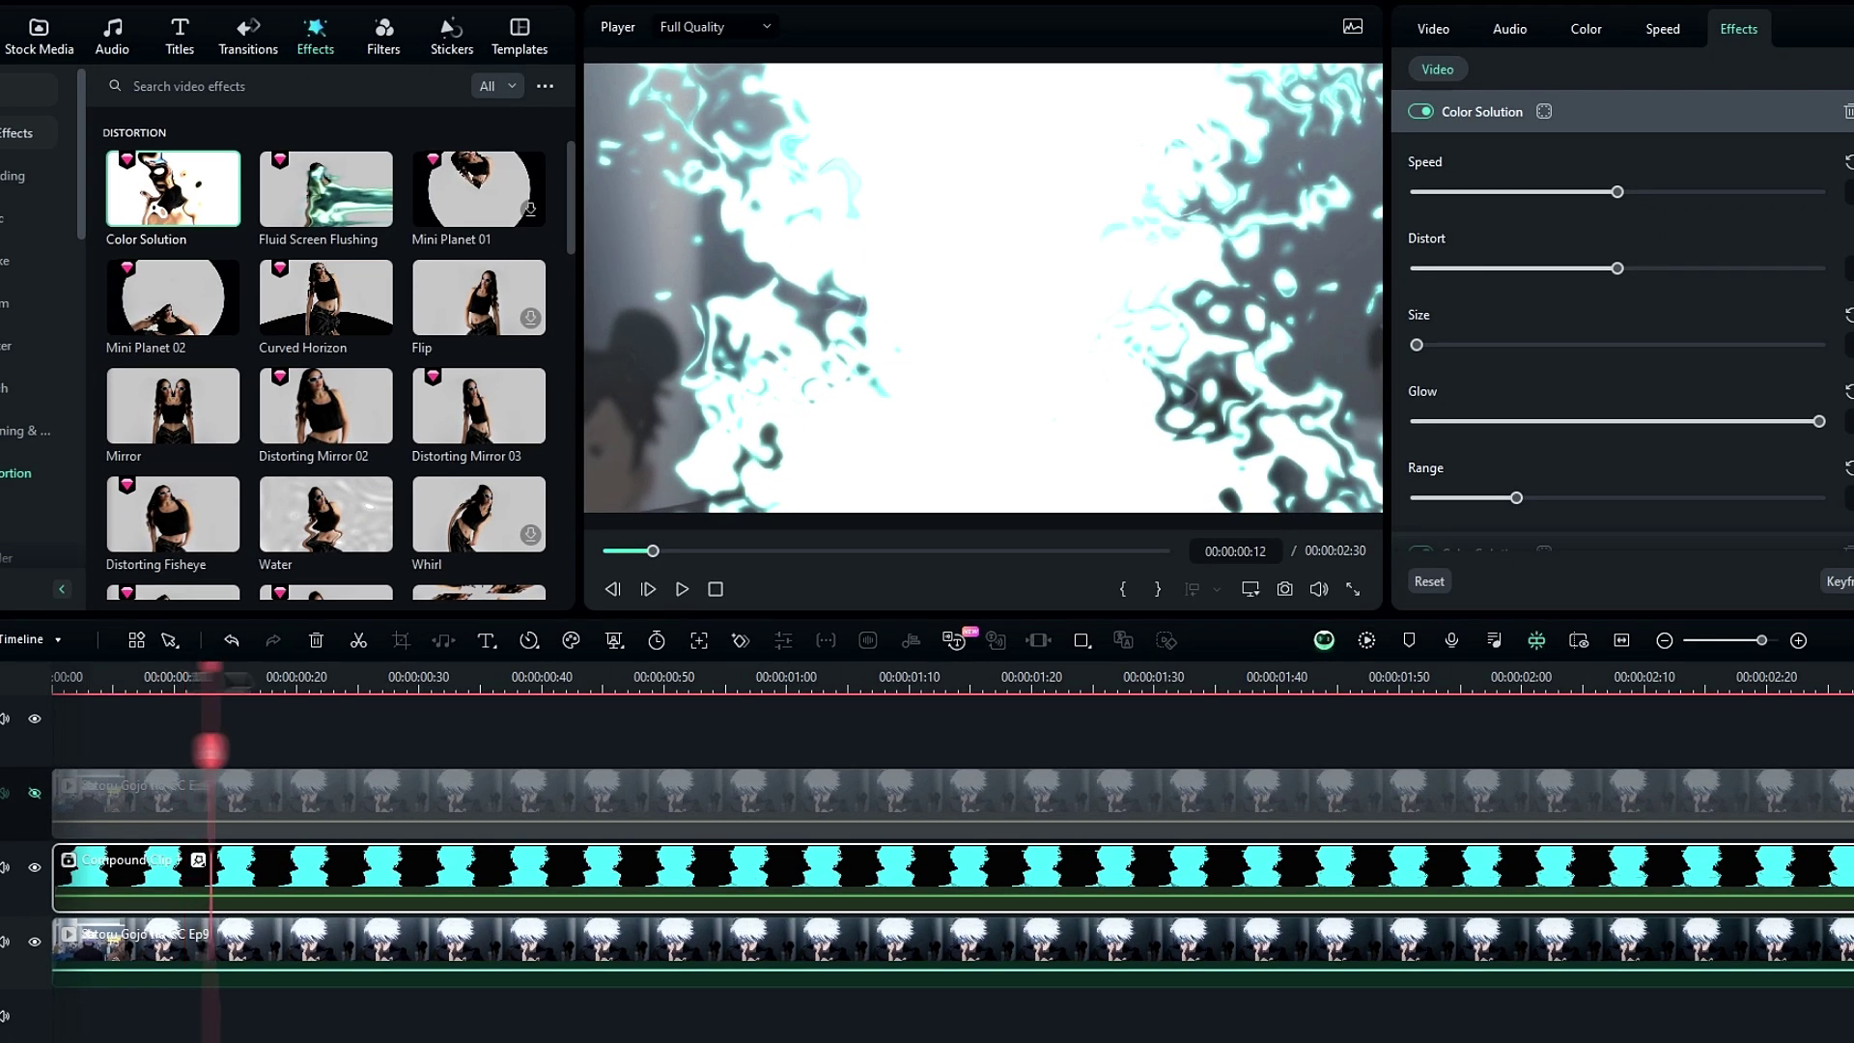
Preview the clip at 00:00:00:49 and apply the BCC Plus Glow Edges effect from Boris FX Plus Lights to the compound clip.
left_click_drag(210, 681, 652, 689)
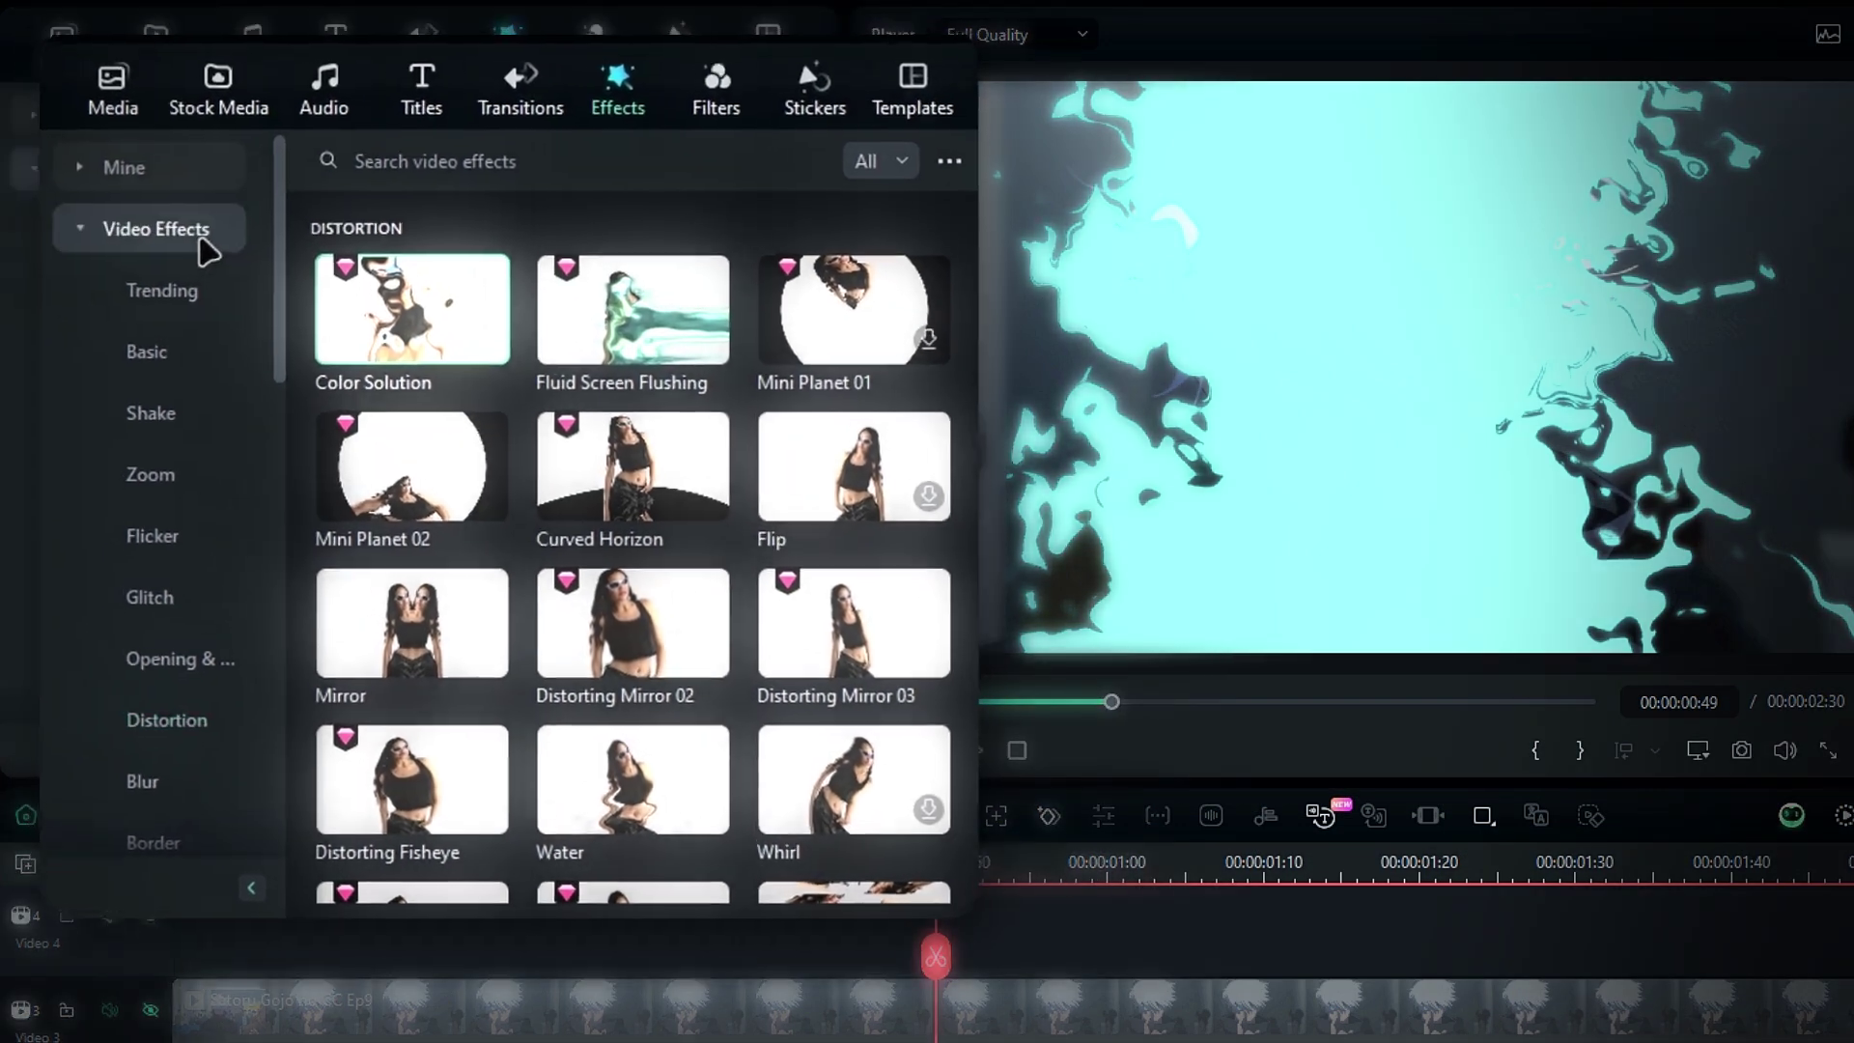
left_click(199, 249)
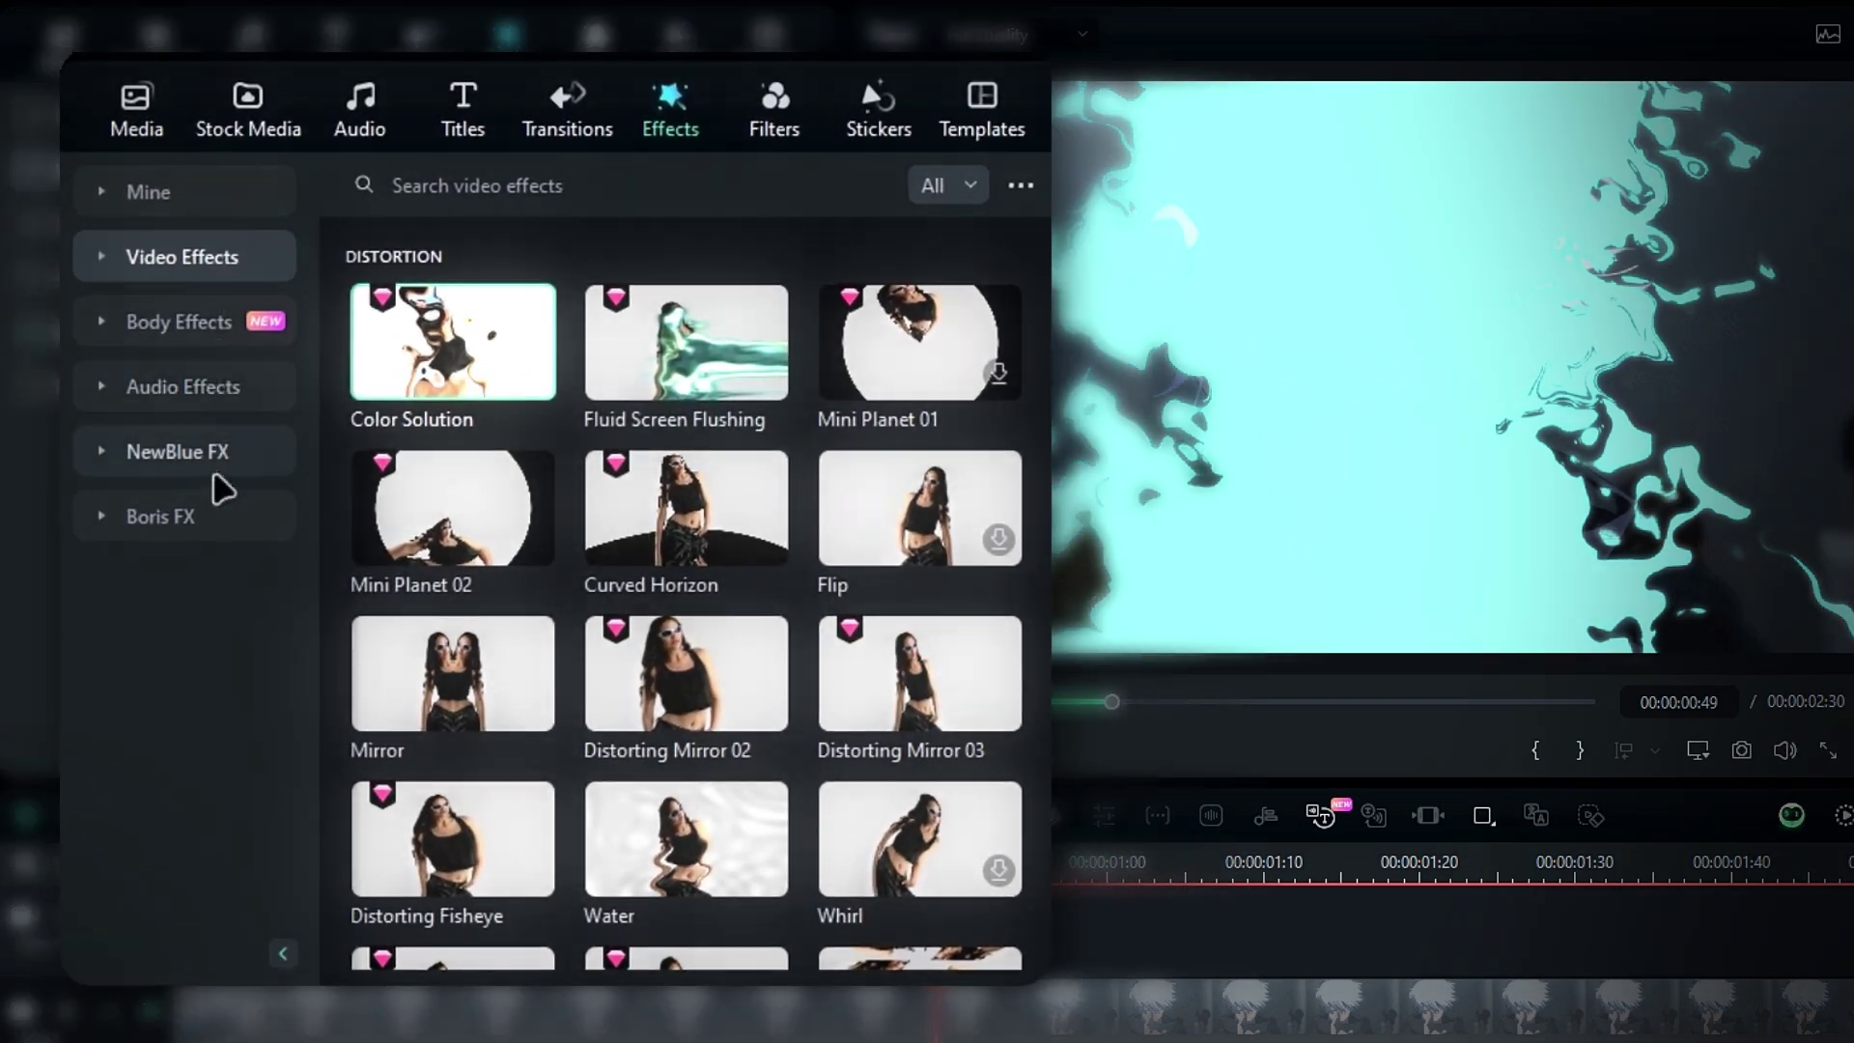
left_click(232, 521)
scroll(667, 530, "down", 2)
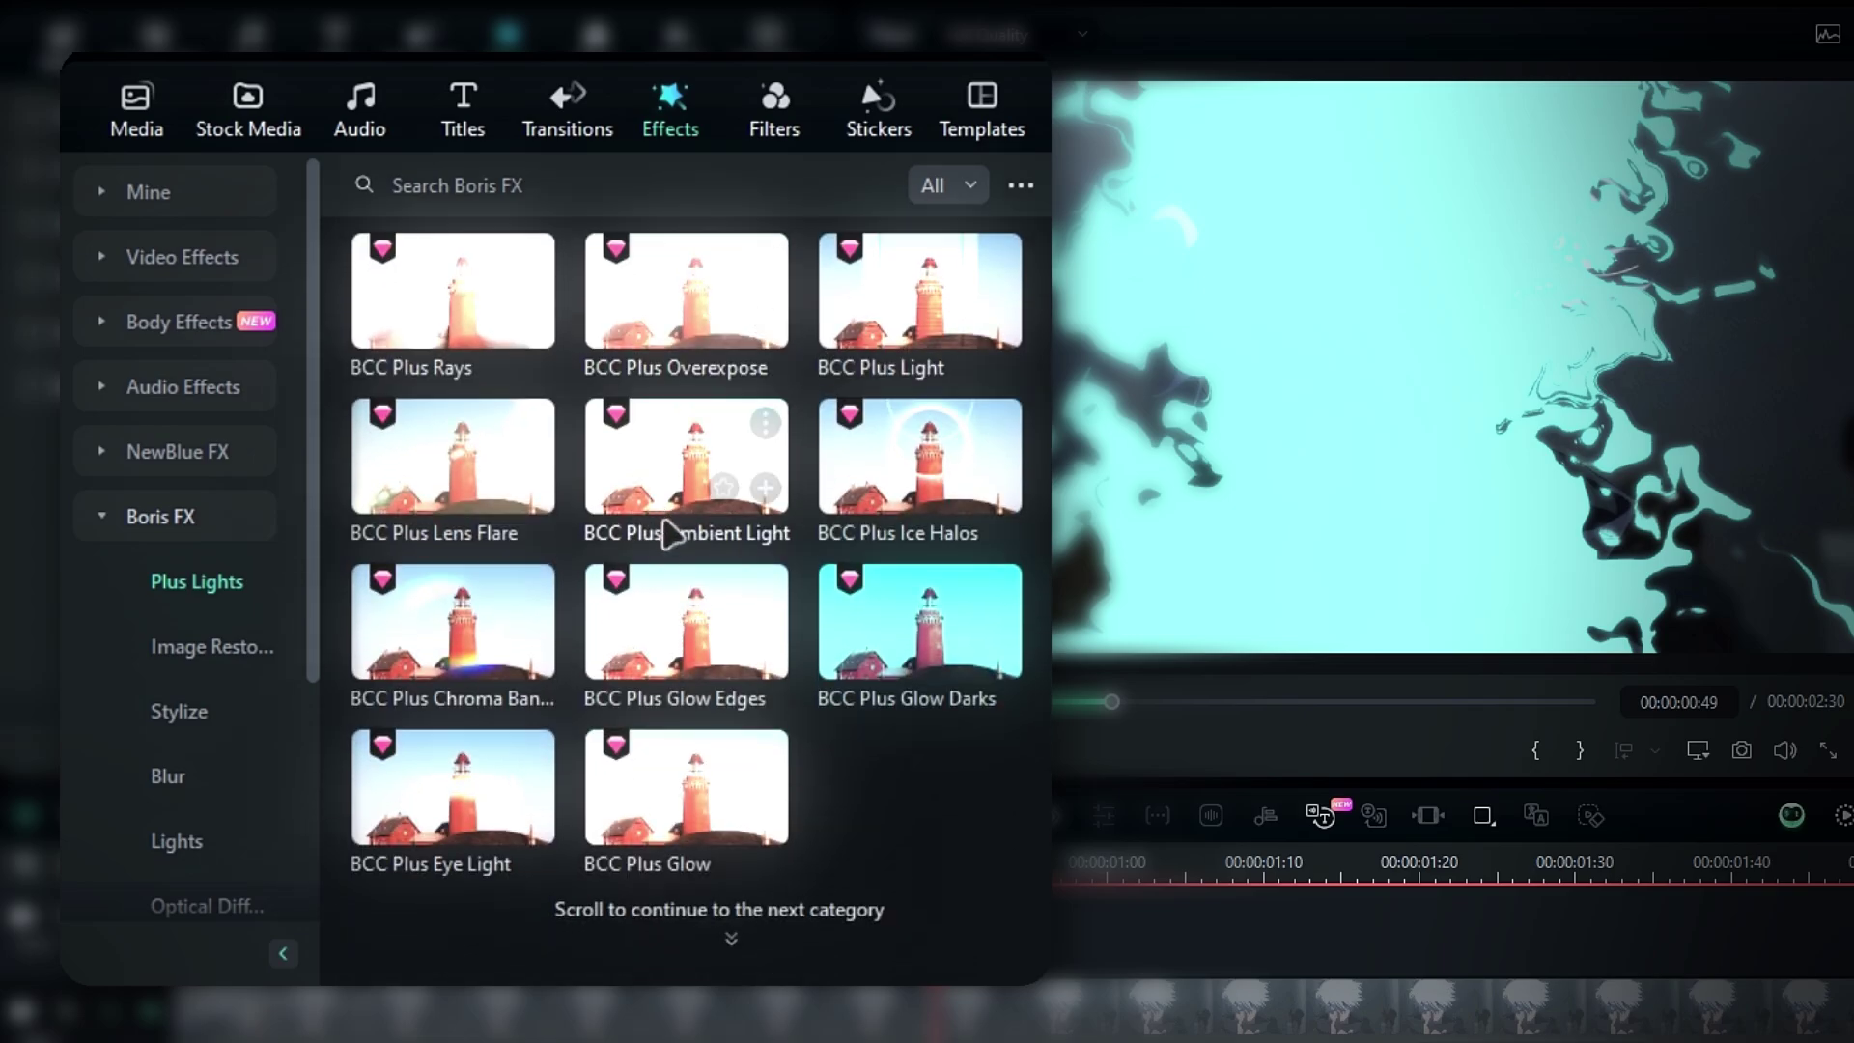
left_click_drag(681, 615, 679, 784)
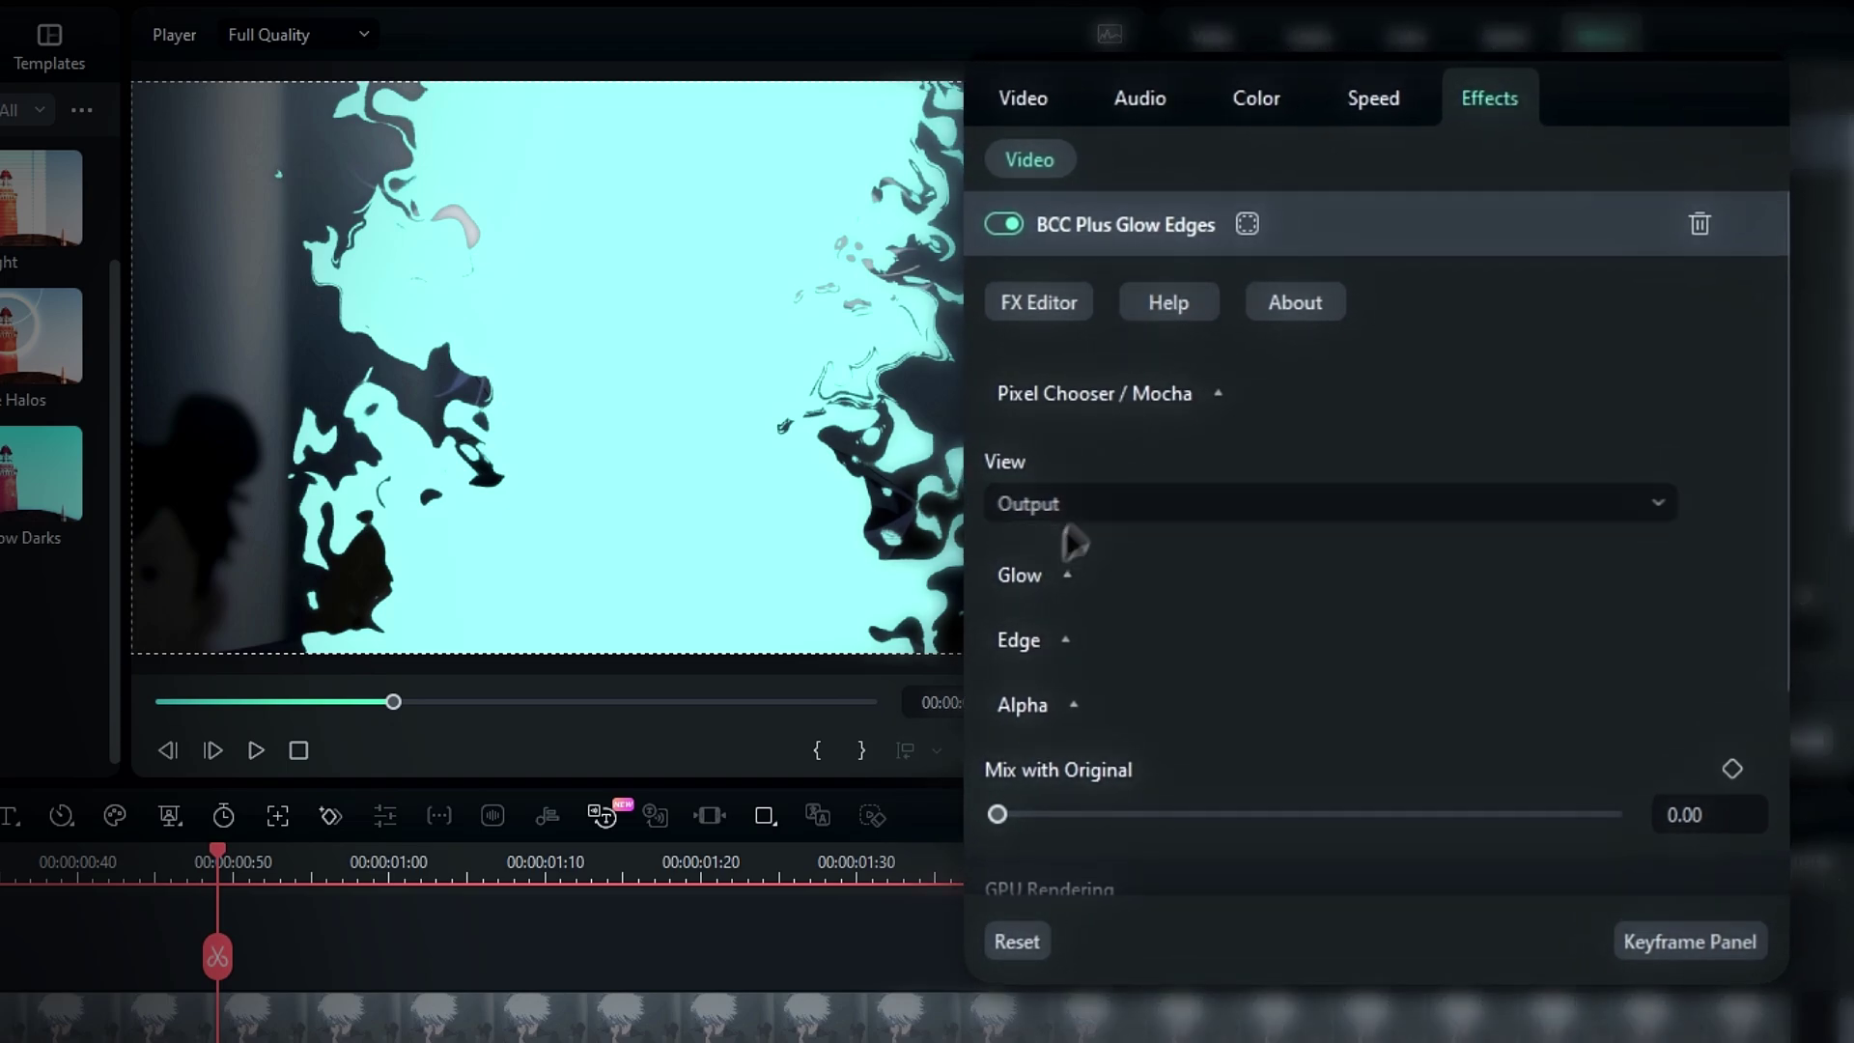
Set the Glow brightness of BCC Plus Glow Edges to 500.
left_click(1067, 578)
scroll(1304, 629, "down", 2)
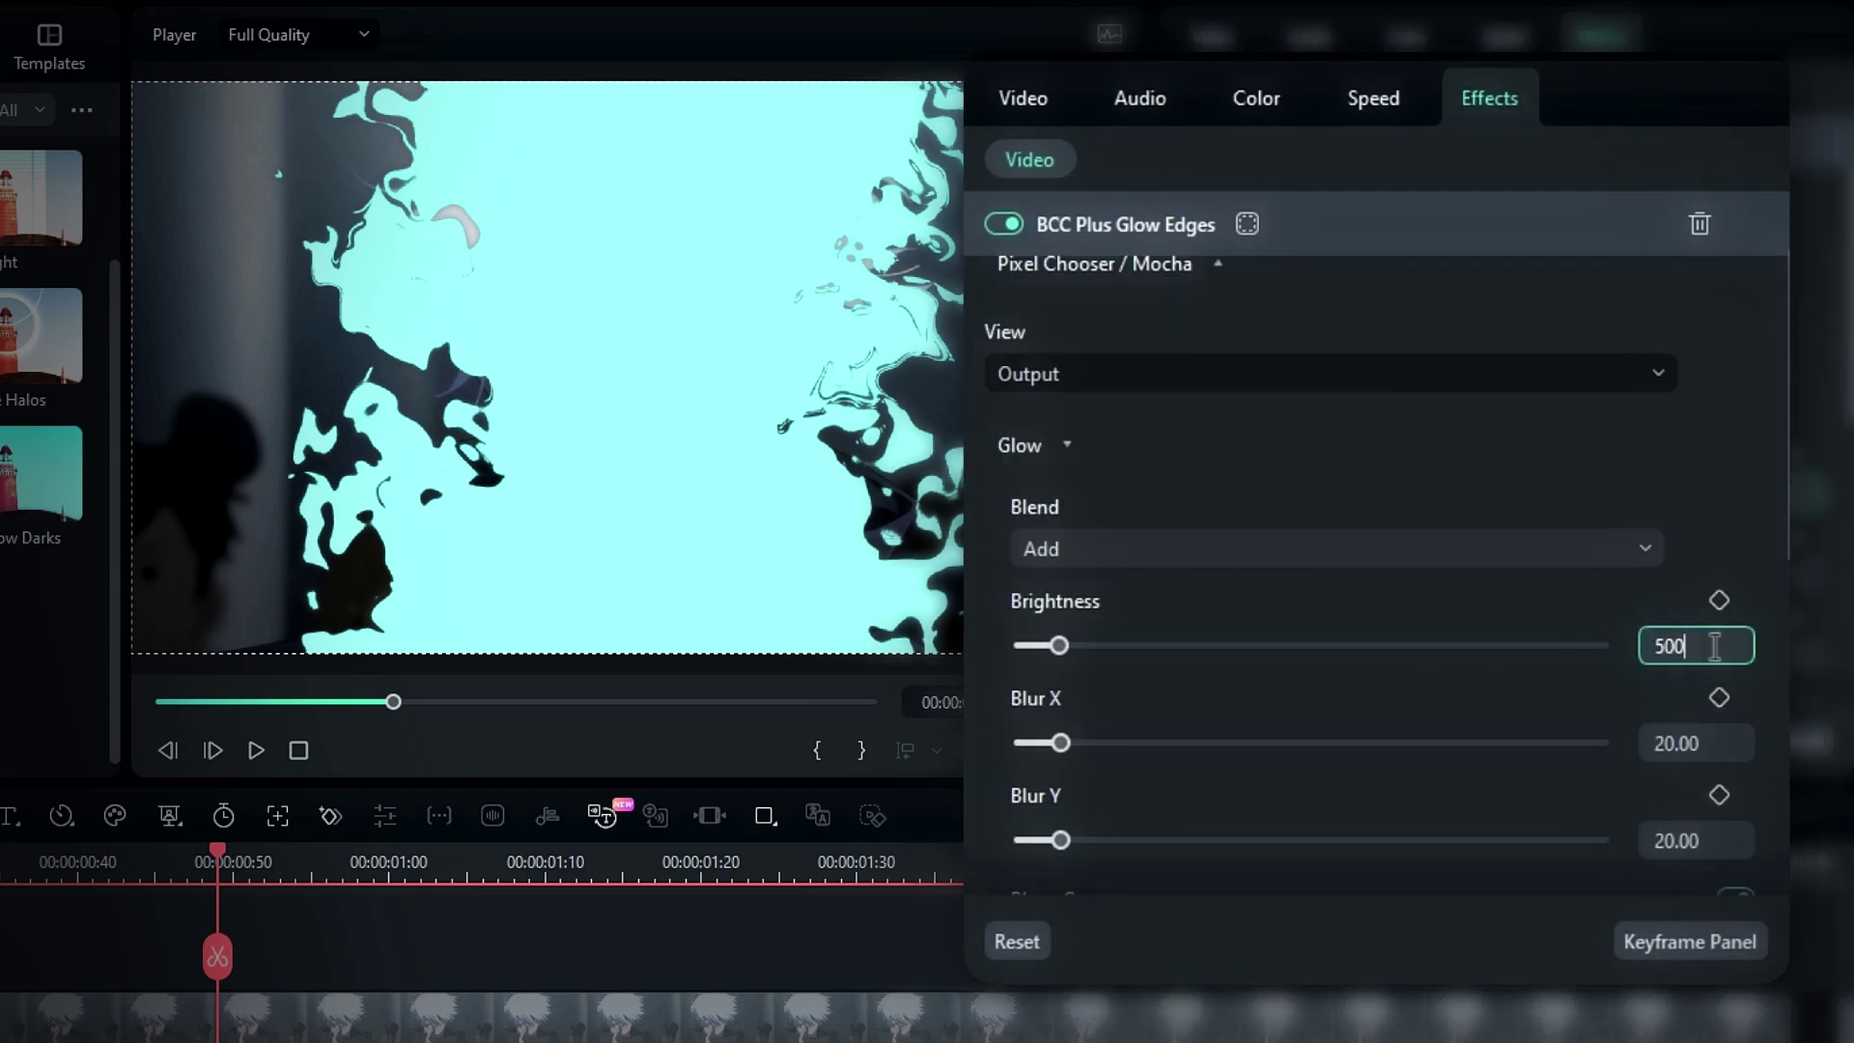
key("Return")
scroll(1457, 649, "down", 5)
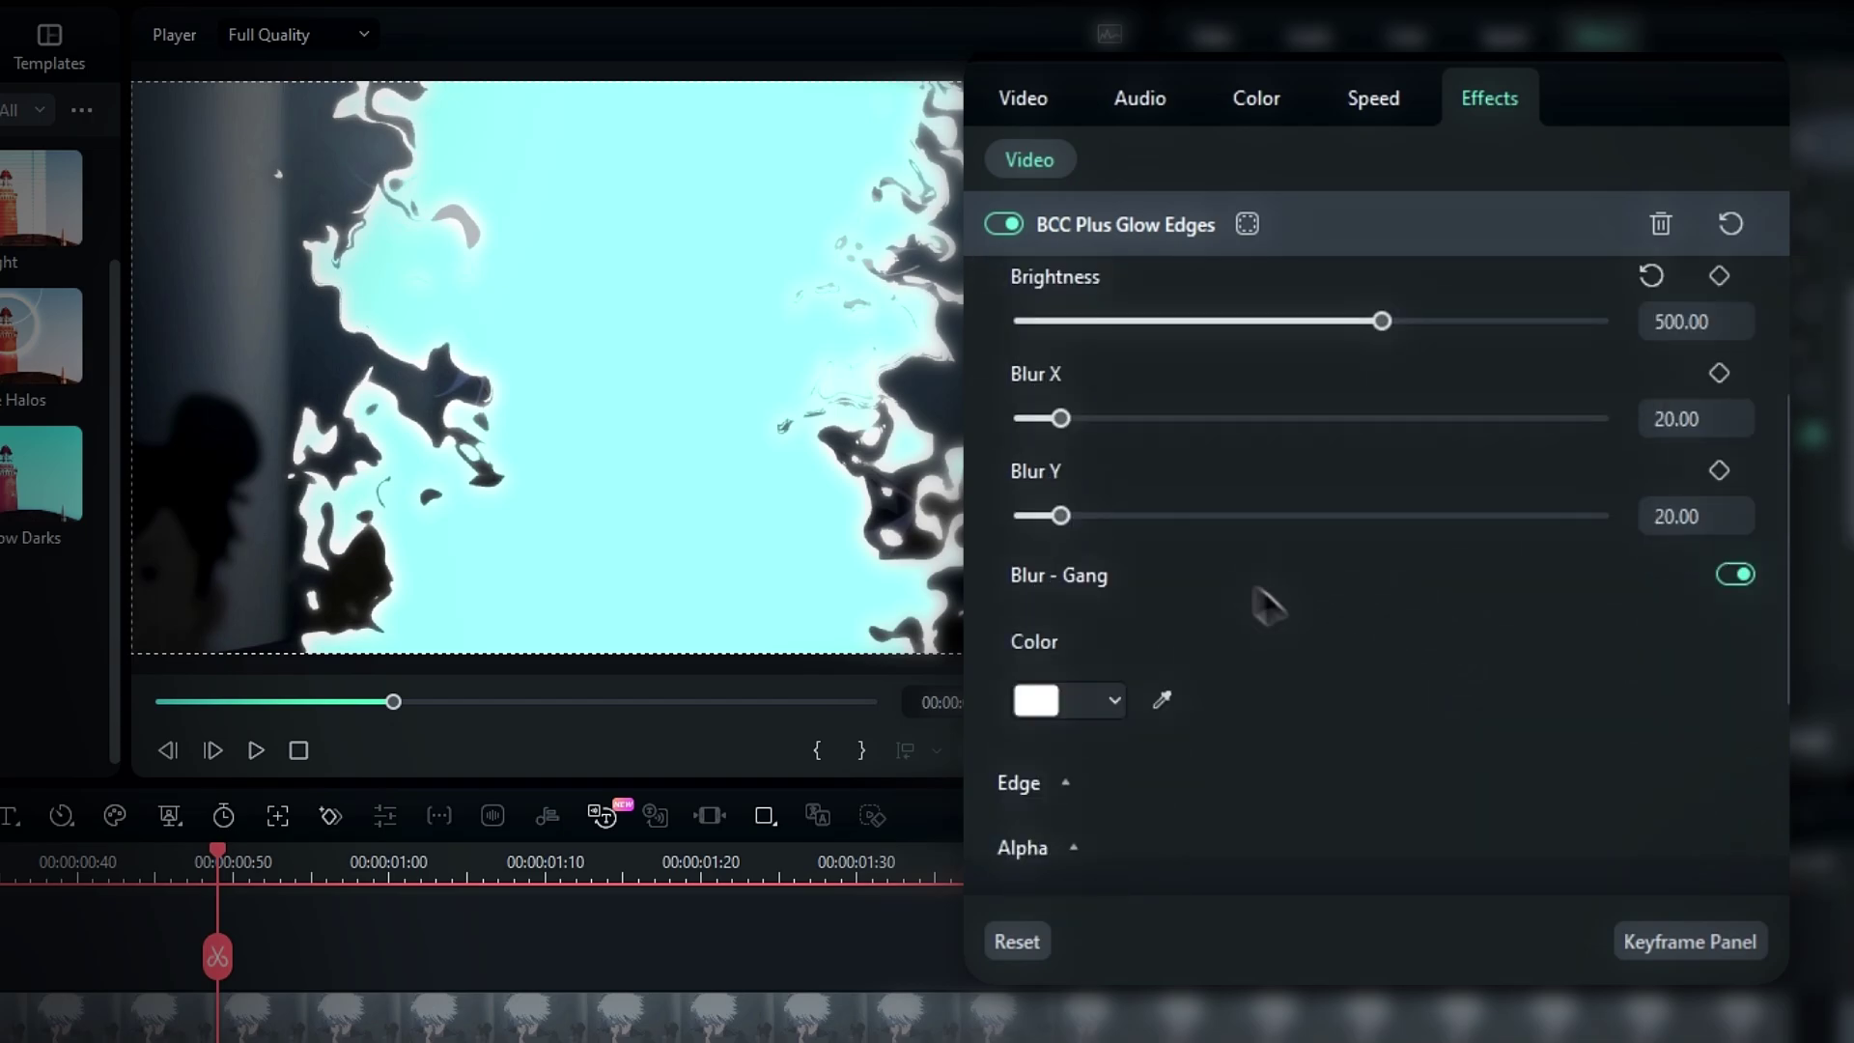
Set the Edge brightness of BCC Plus Glow Edges to 15 and its Edge blur to 10.
scroll(1150, 676, "down", 2)
left_click(1062, 658)
scroll(1387, 589, "down", 1)
left_click(1675, 691)
type("15")
key("Return")
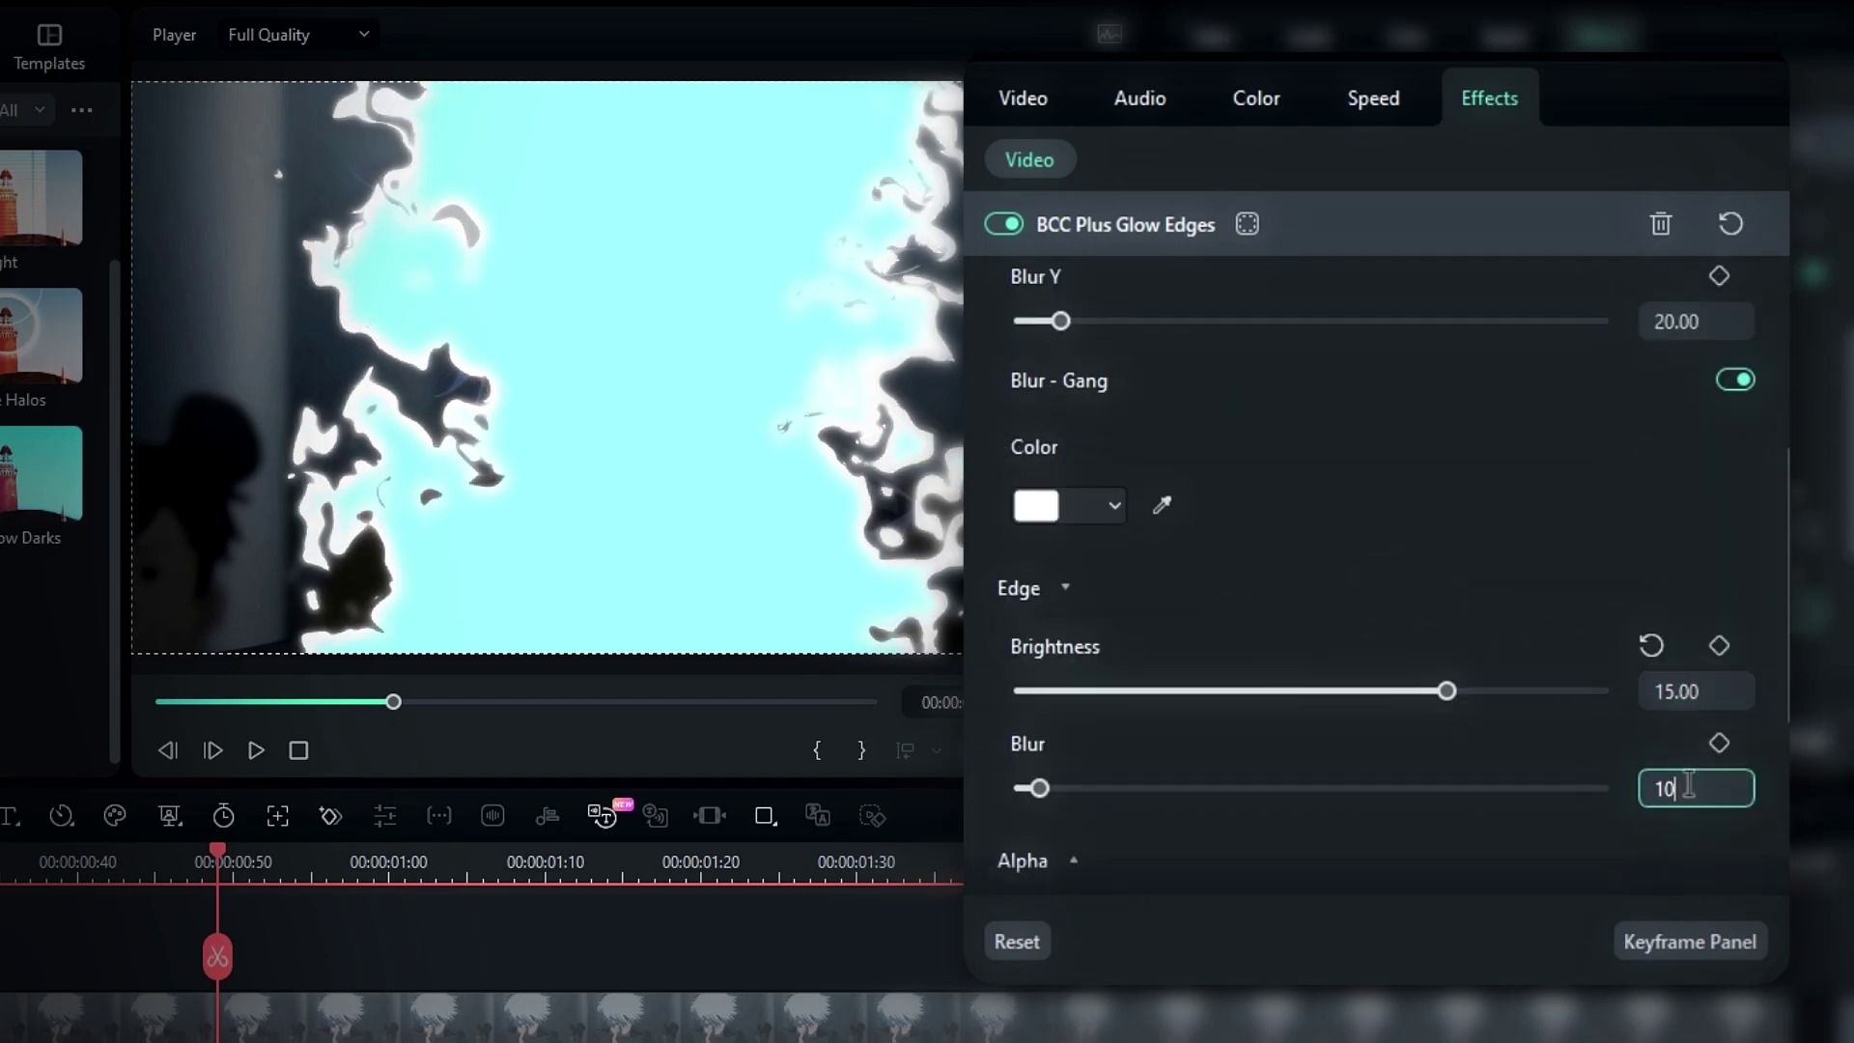
left_click(1688, 784)
type("10")
key("Return")
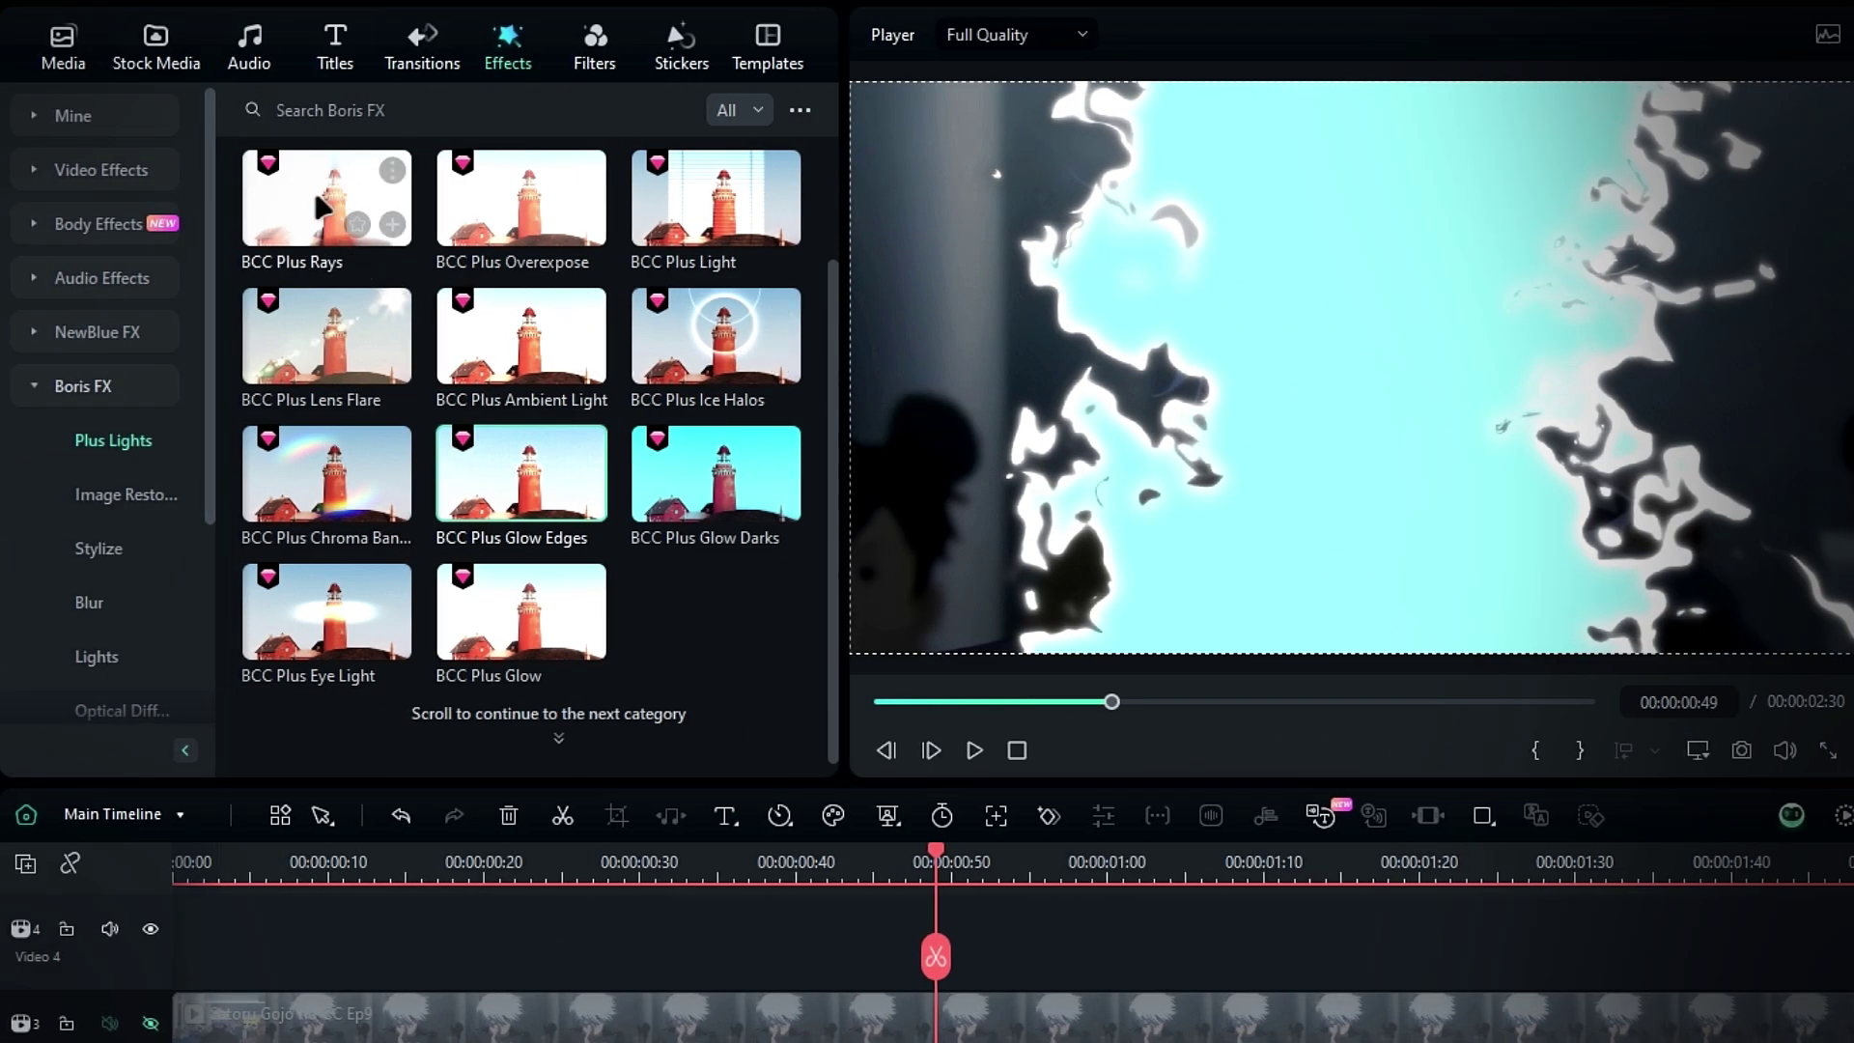
Apply the BCC Plus Rays effect to the compound clip and collapse the BCC Plus Glow Edges settings.
left_click_drag(317, 201, 653, 784)
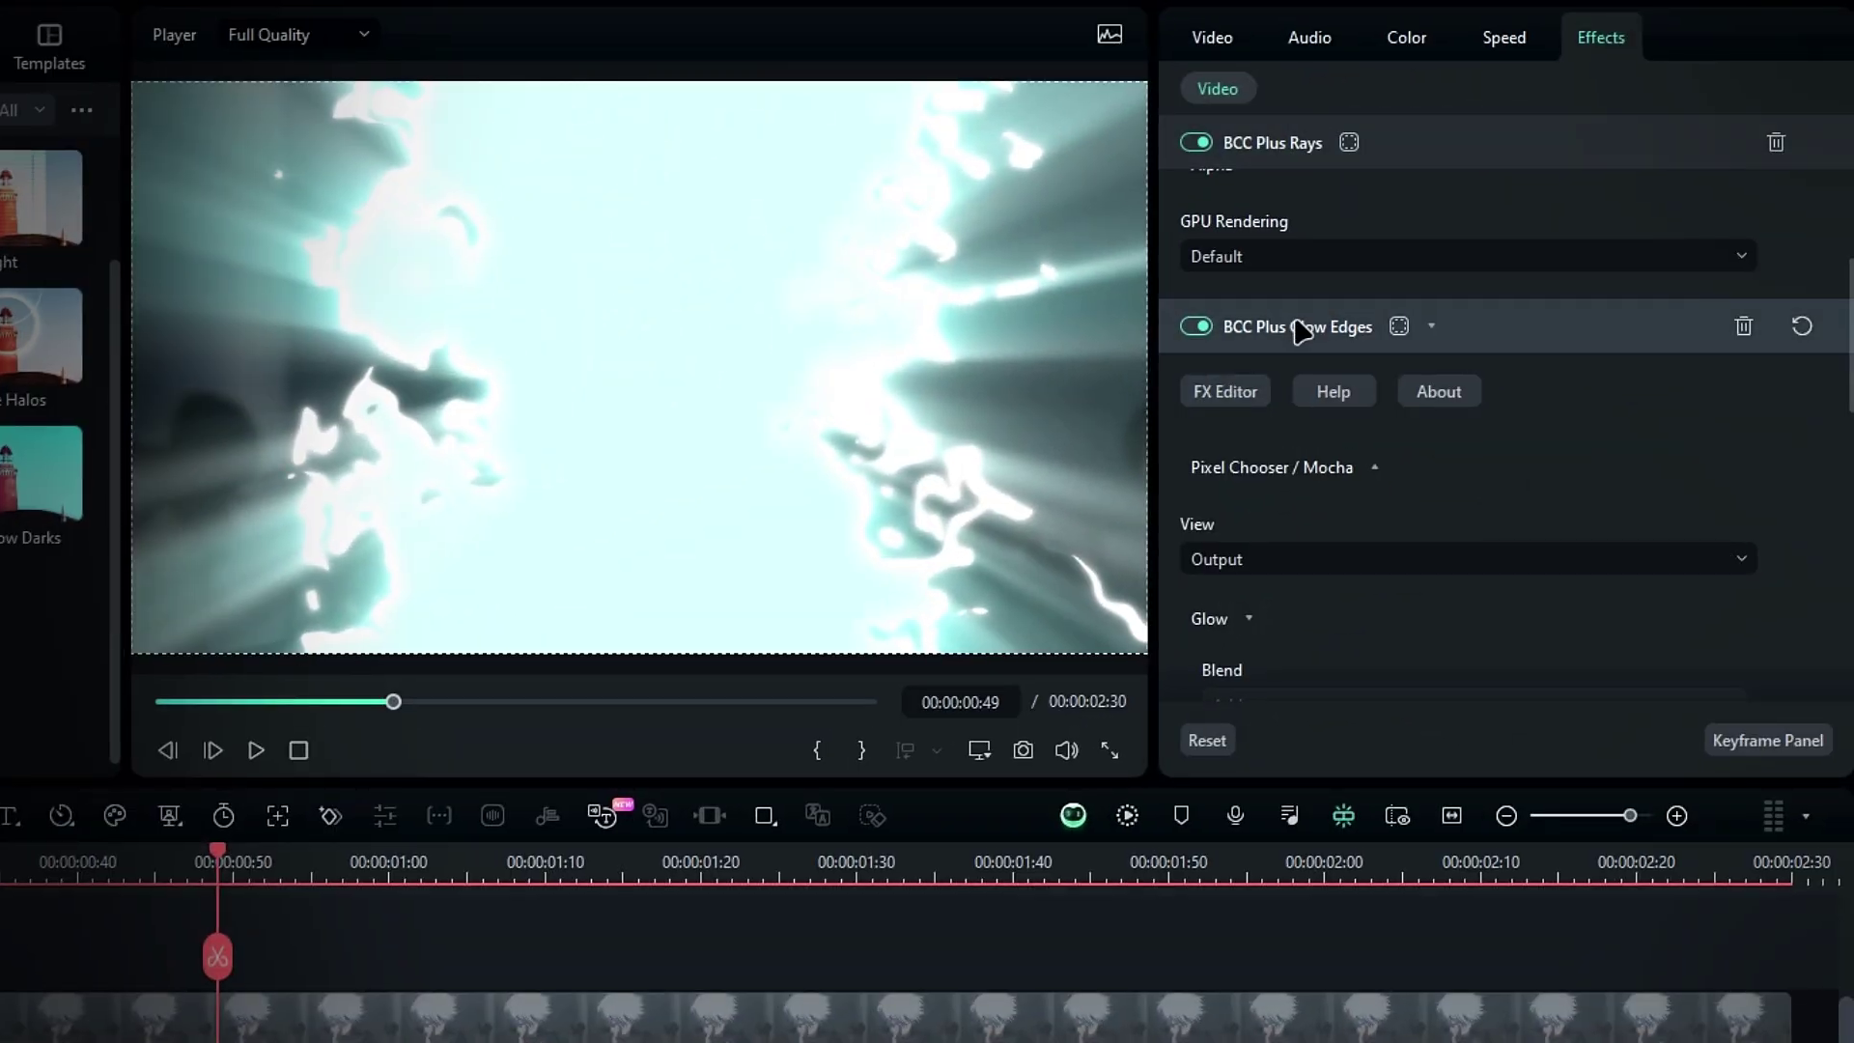
left_click(1301, 330)
scroll(1348, 232, "up", 3)
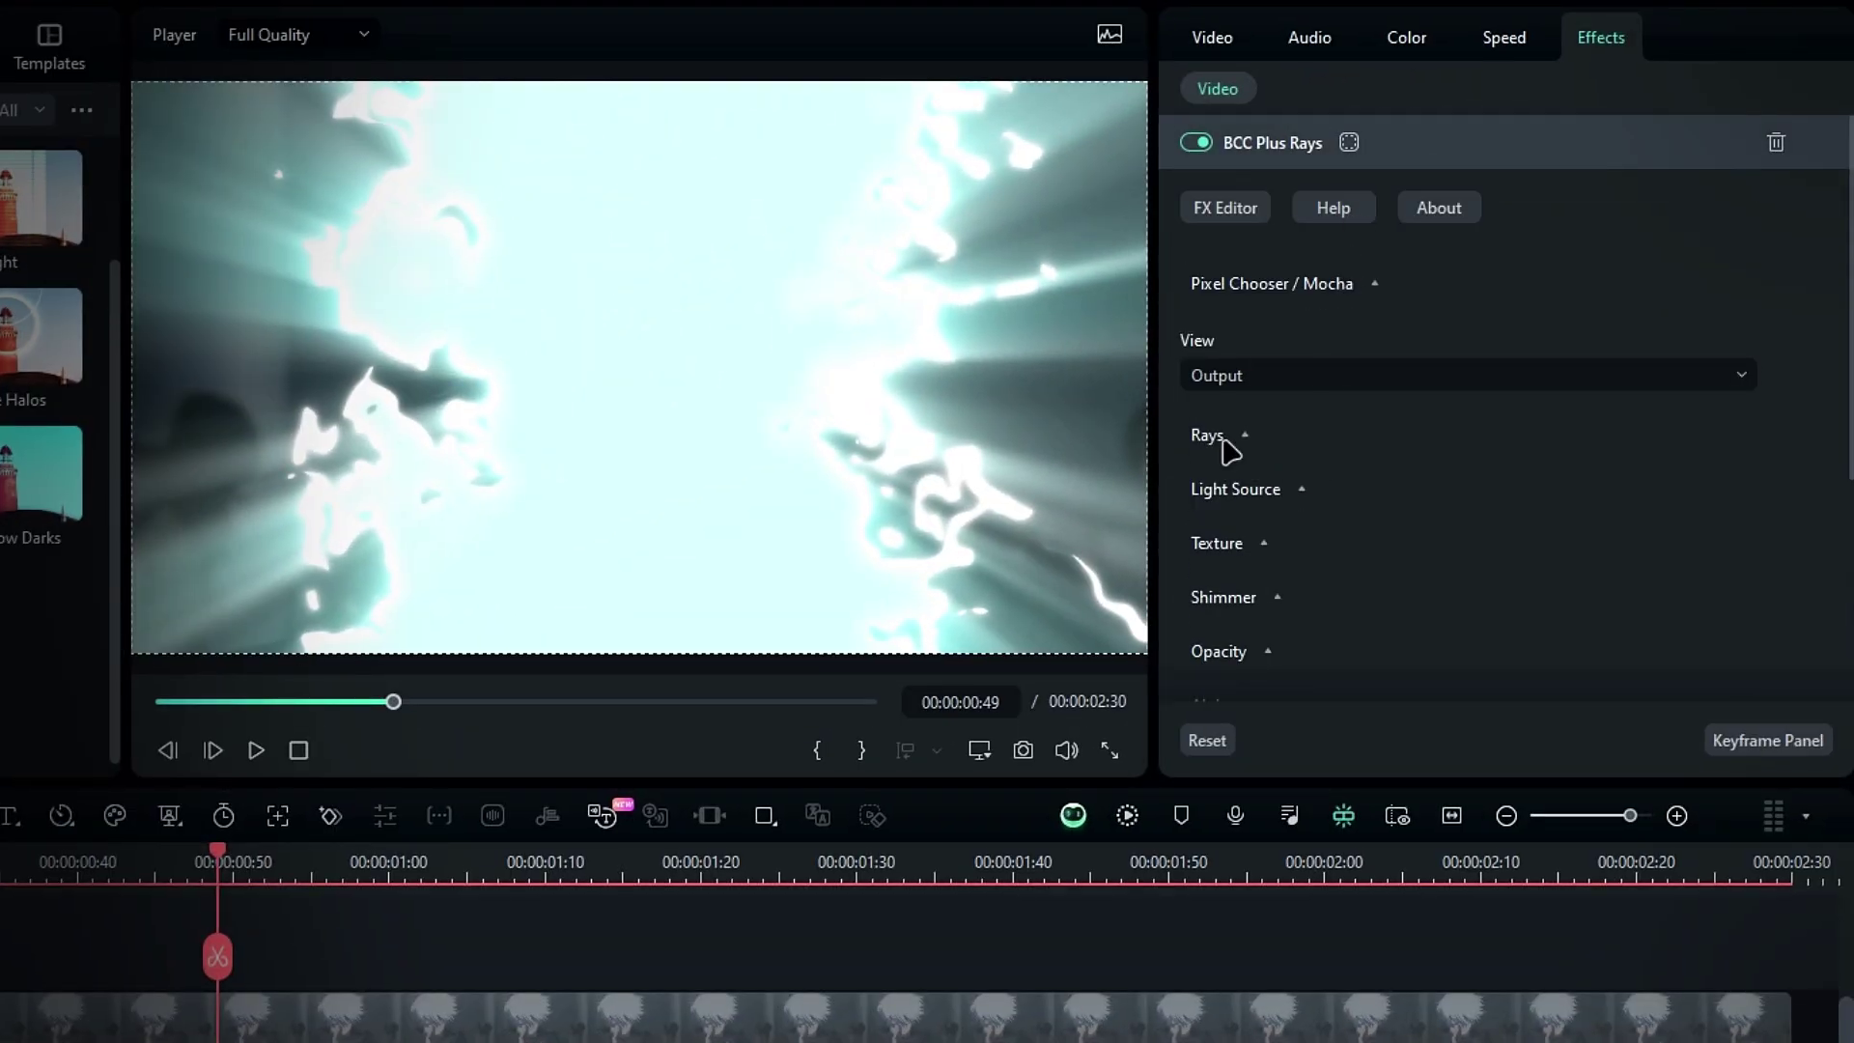
Set the BCC Plus Rays brightness to 50 and raise its Shimmer amount to about a third.
left_click(1223, 440)
scroll(1372, 449, "down", 3)
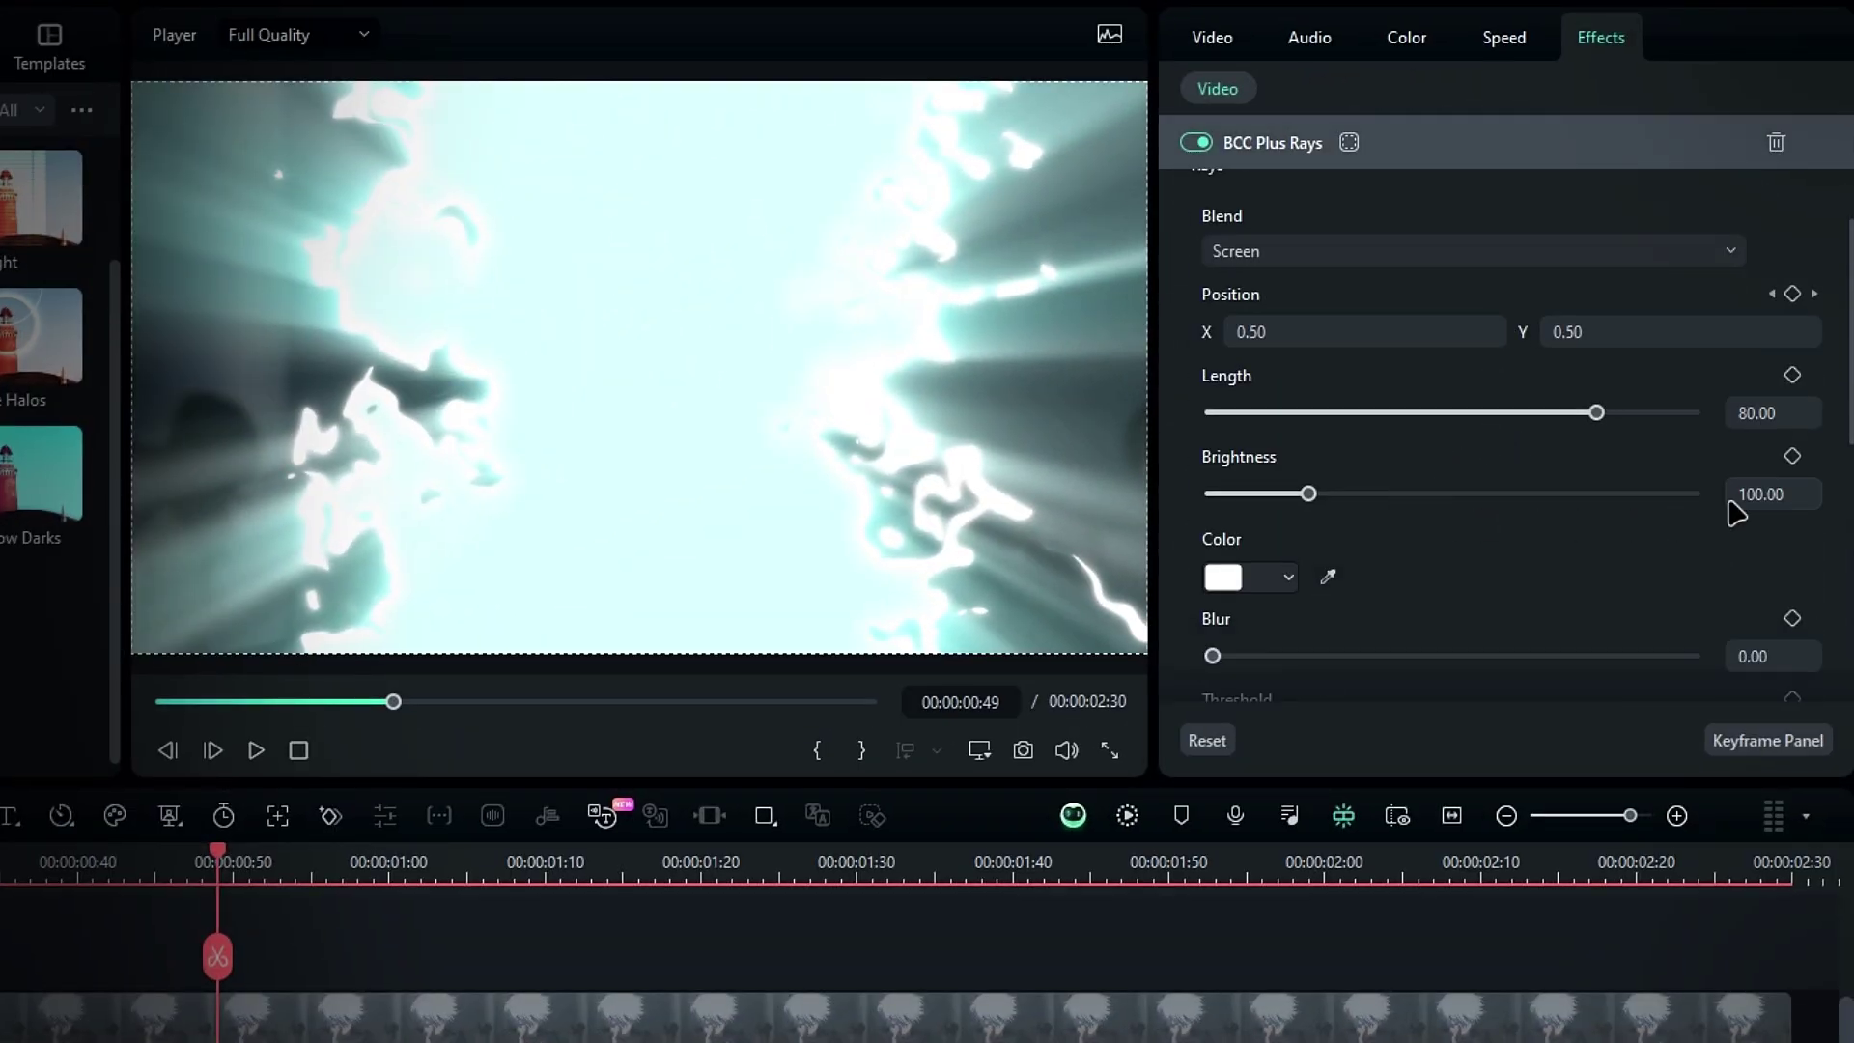
key("Return")
scroll(1585, 489, "down", 5)
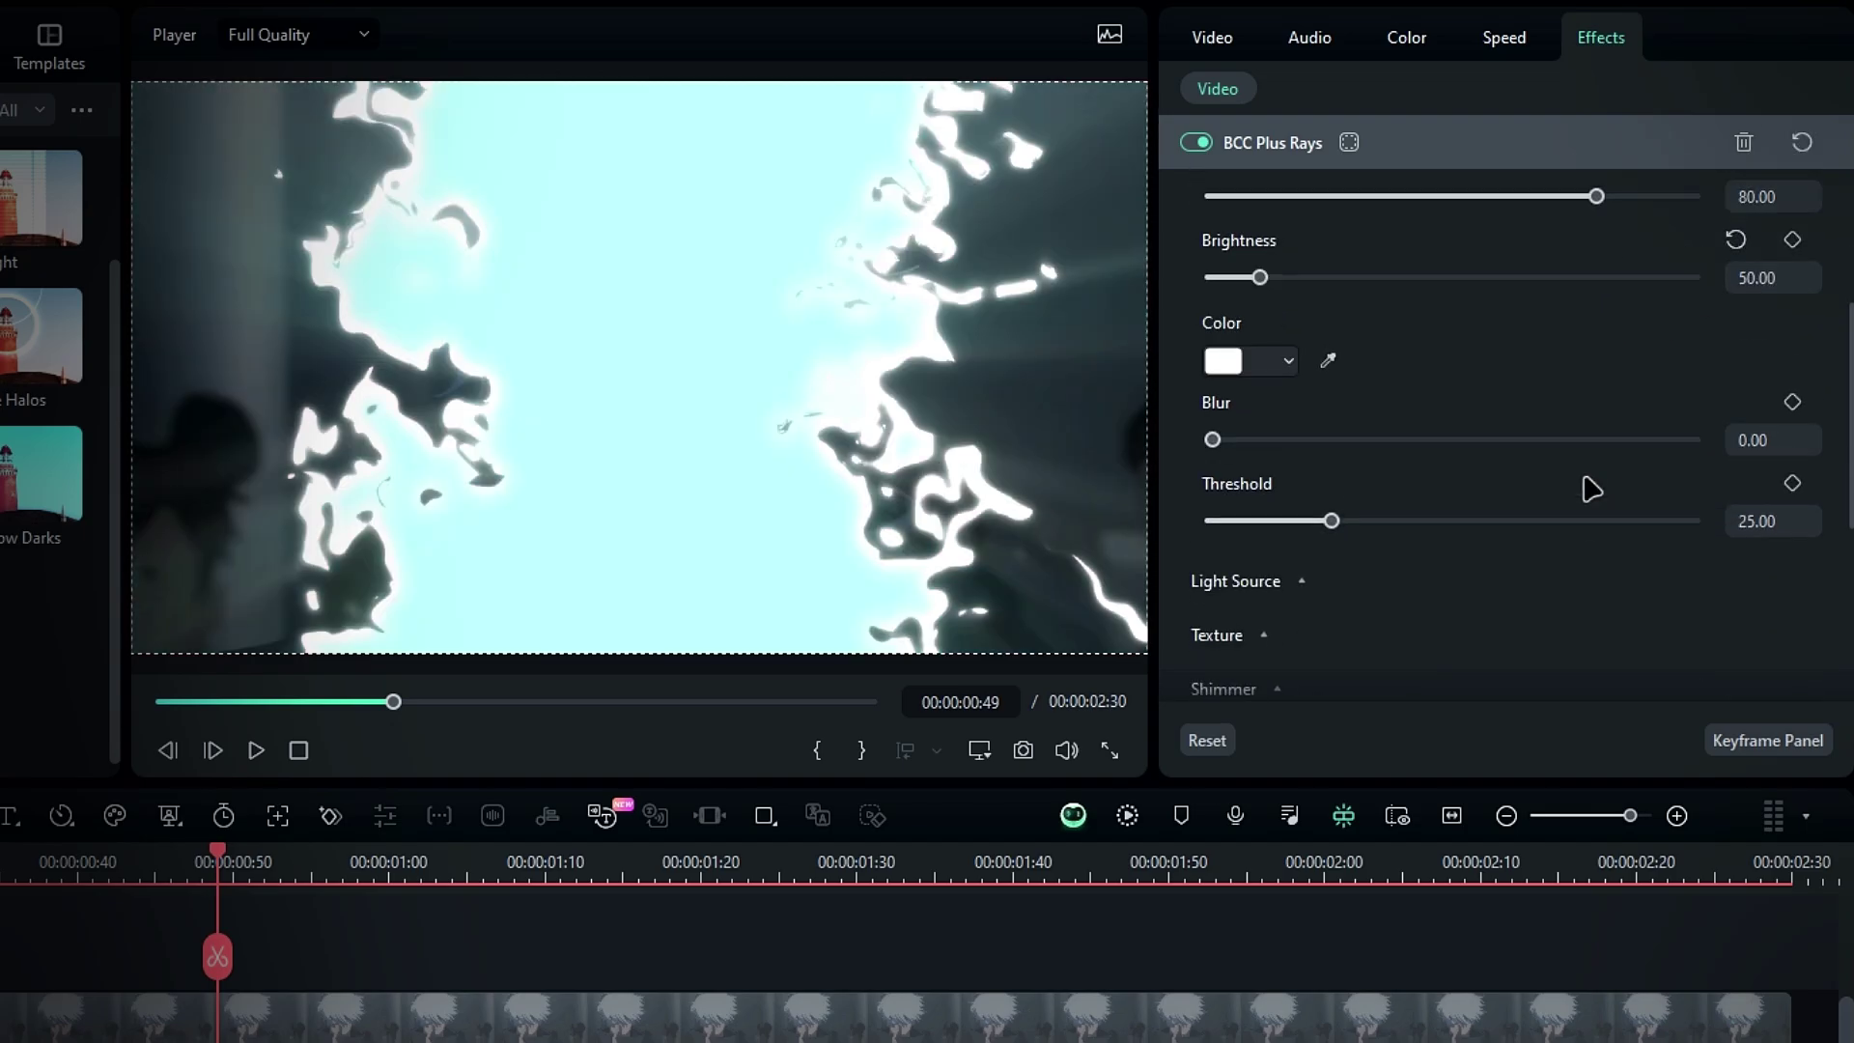
left_click(1280, 527)
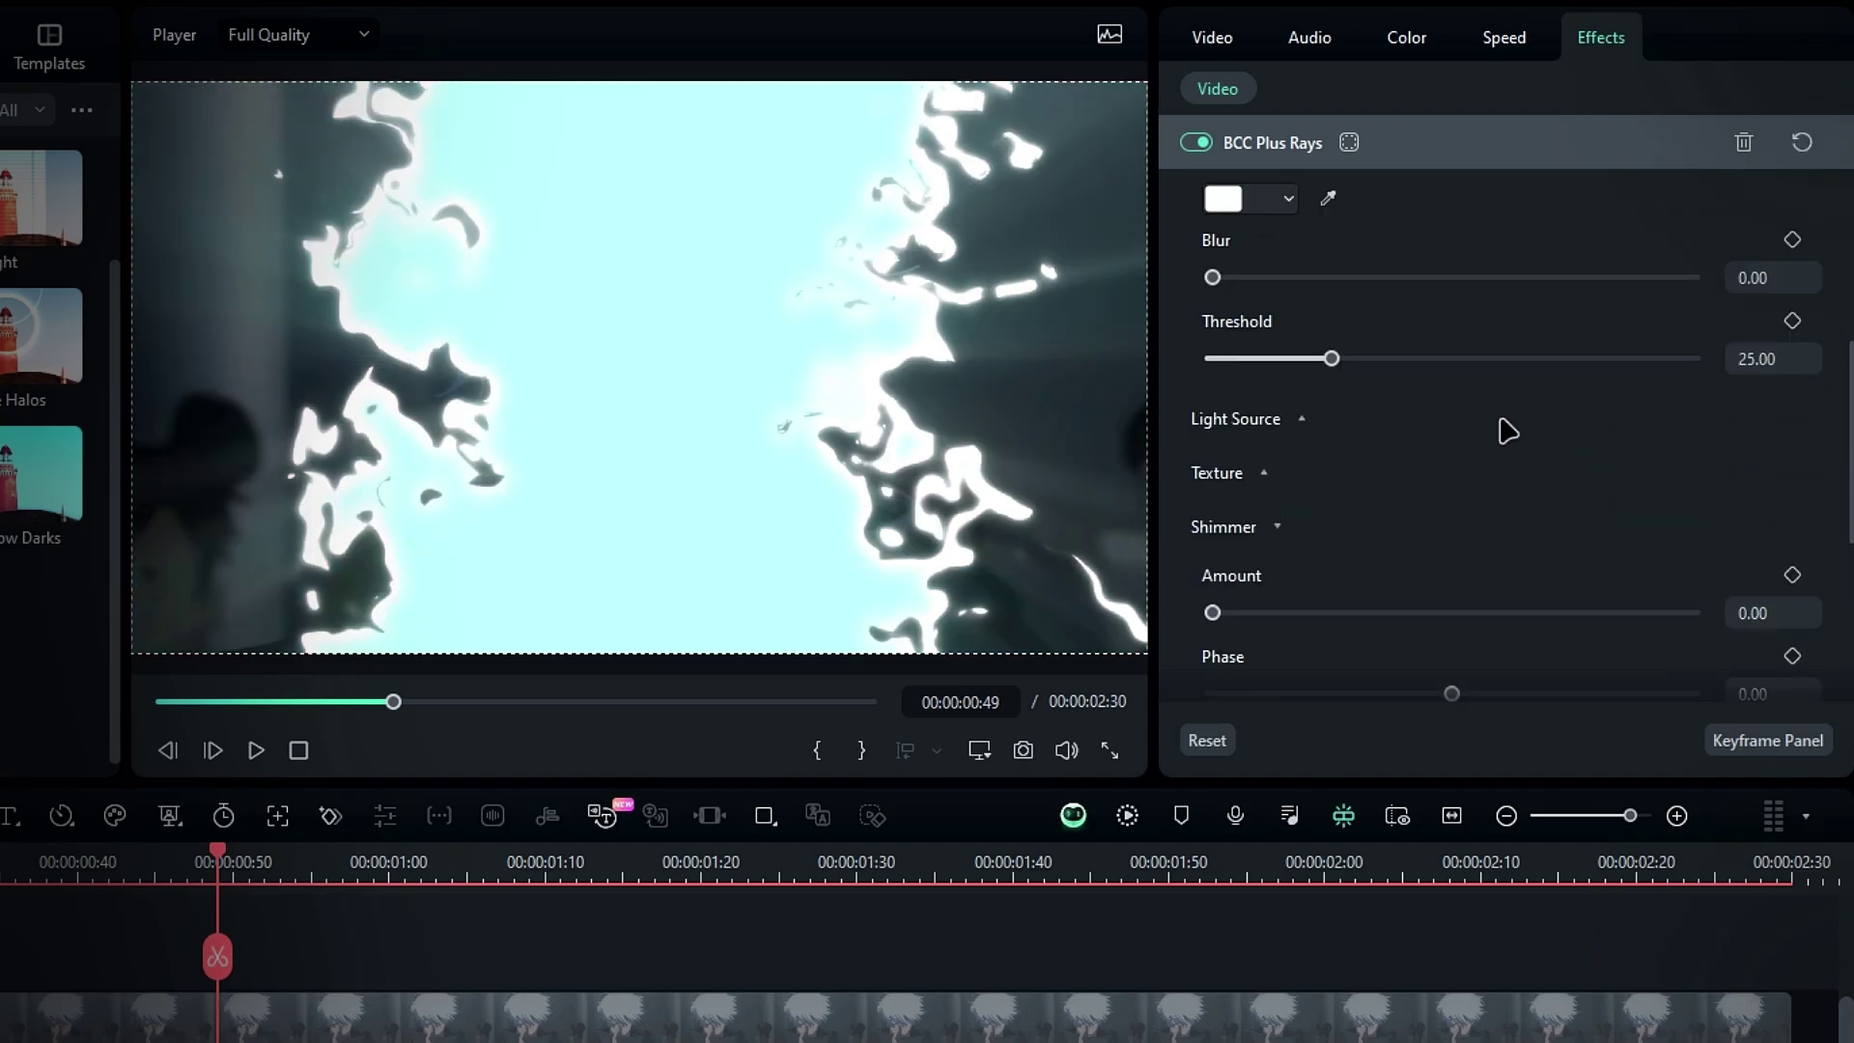
scroll(1502, 426, "down", 2)
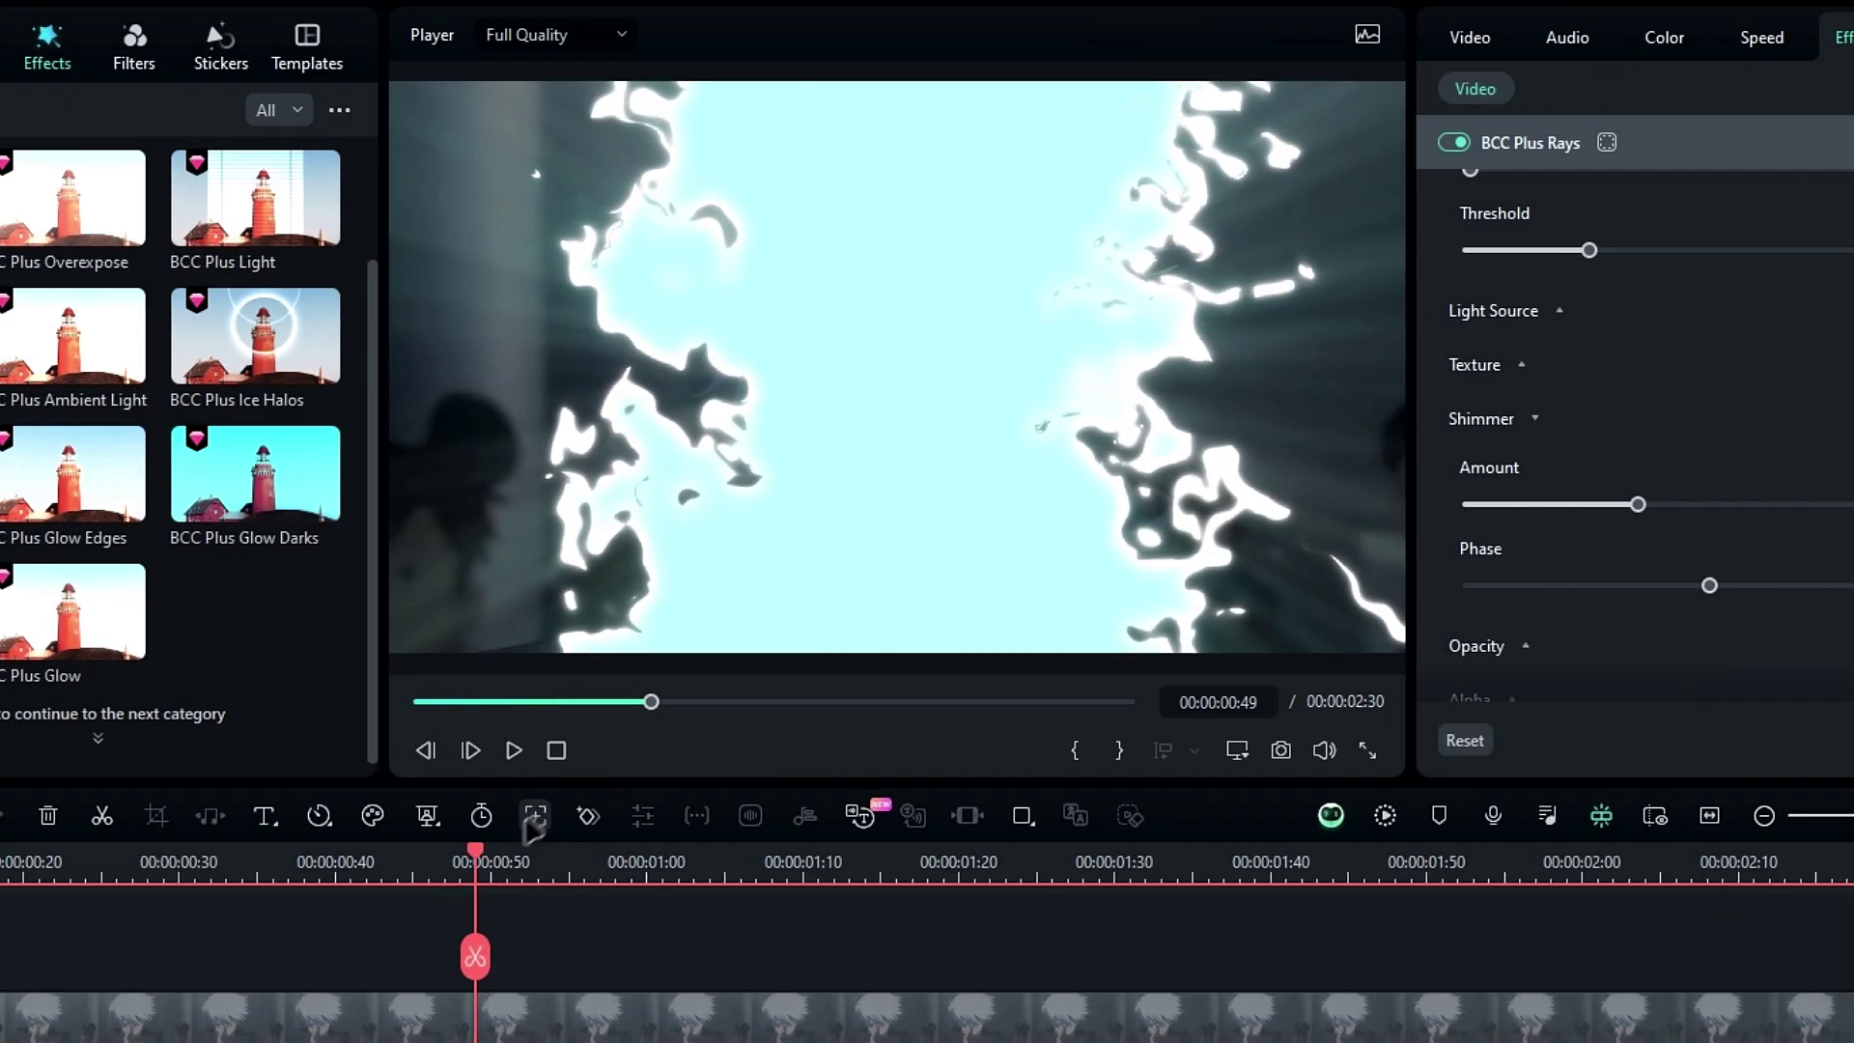
Unhide the Video 3 track and preview the aura around the character up to 00:00:02:25.
left_click_drag(483, 867, 751, 947)
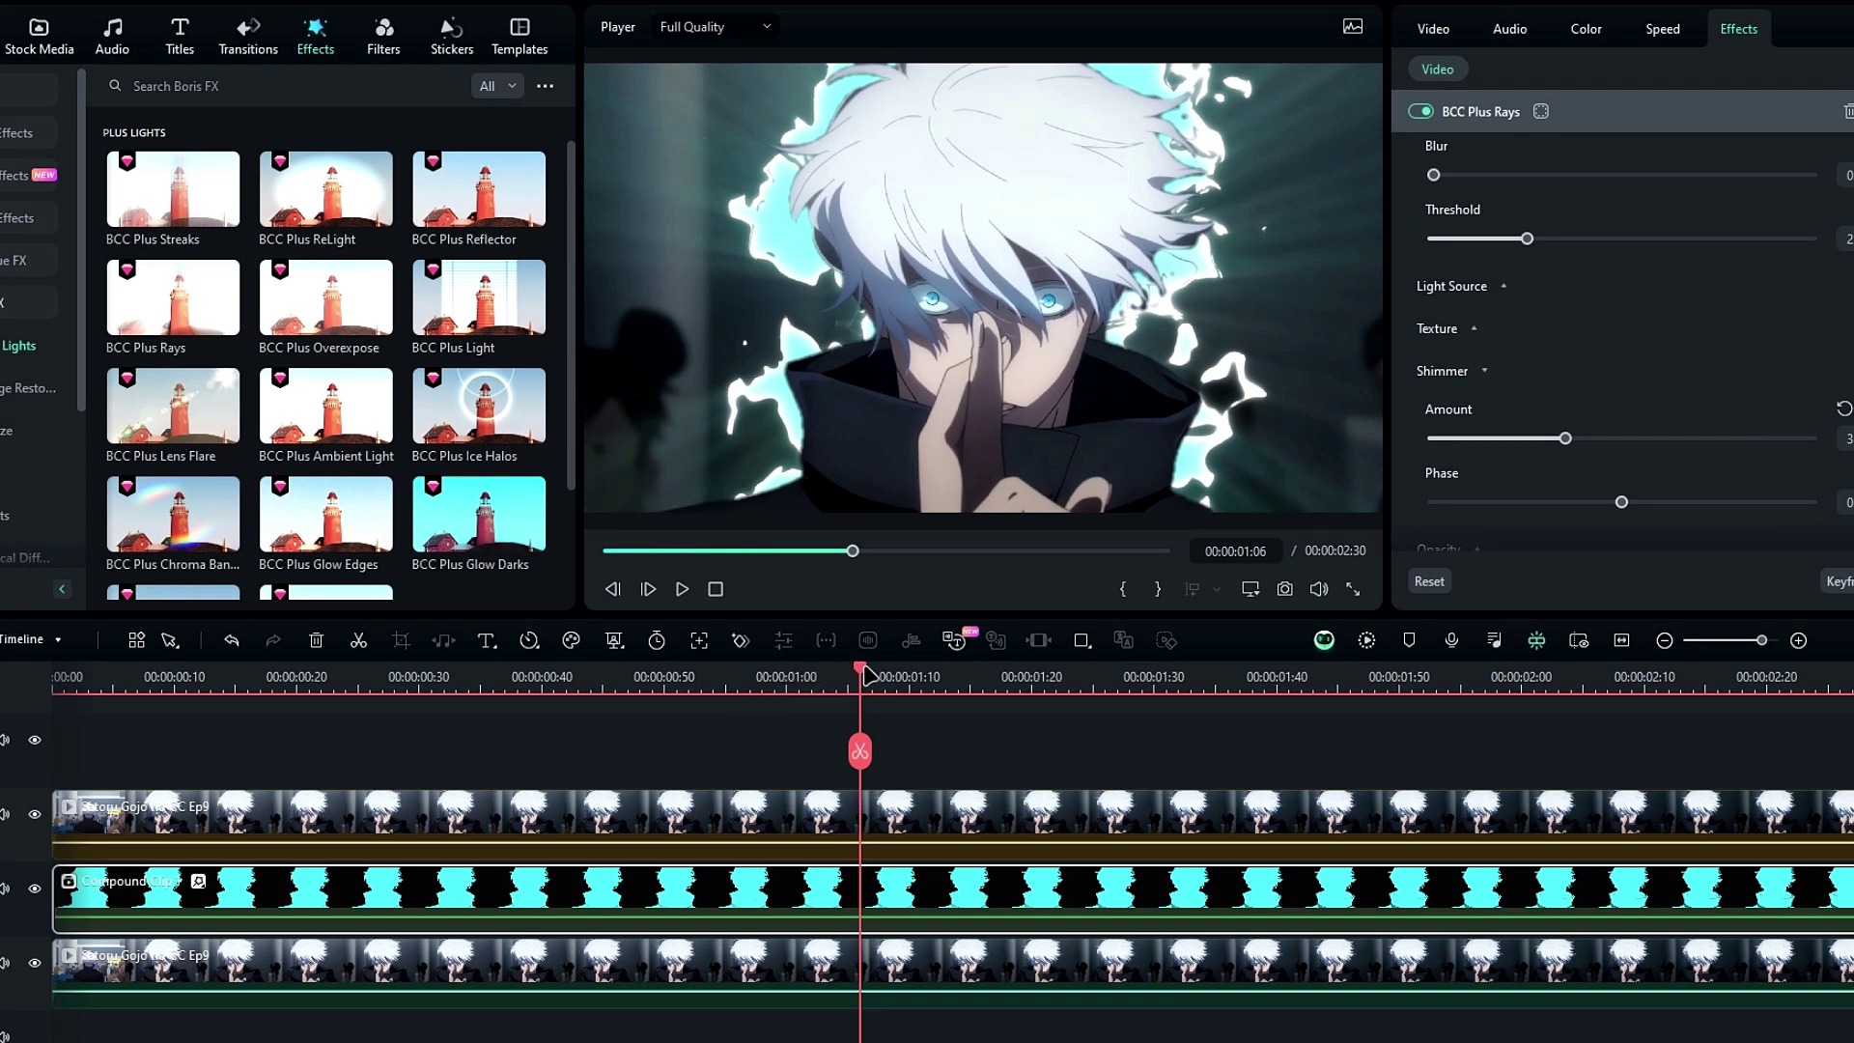
left_click_drag(867, 676, 1425, 674)
left_click_drag(1425, 748, 1835, 780)
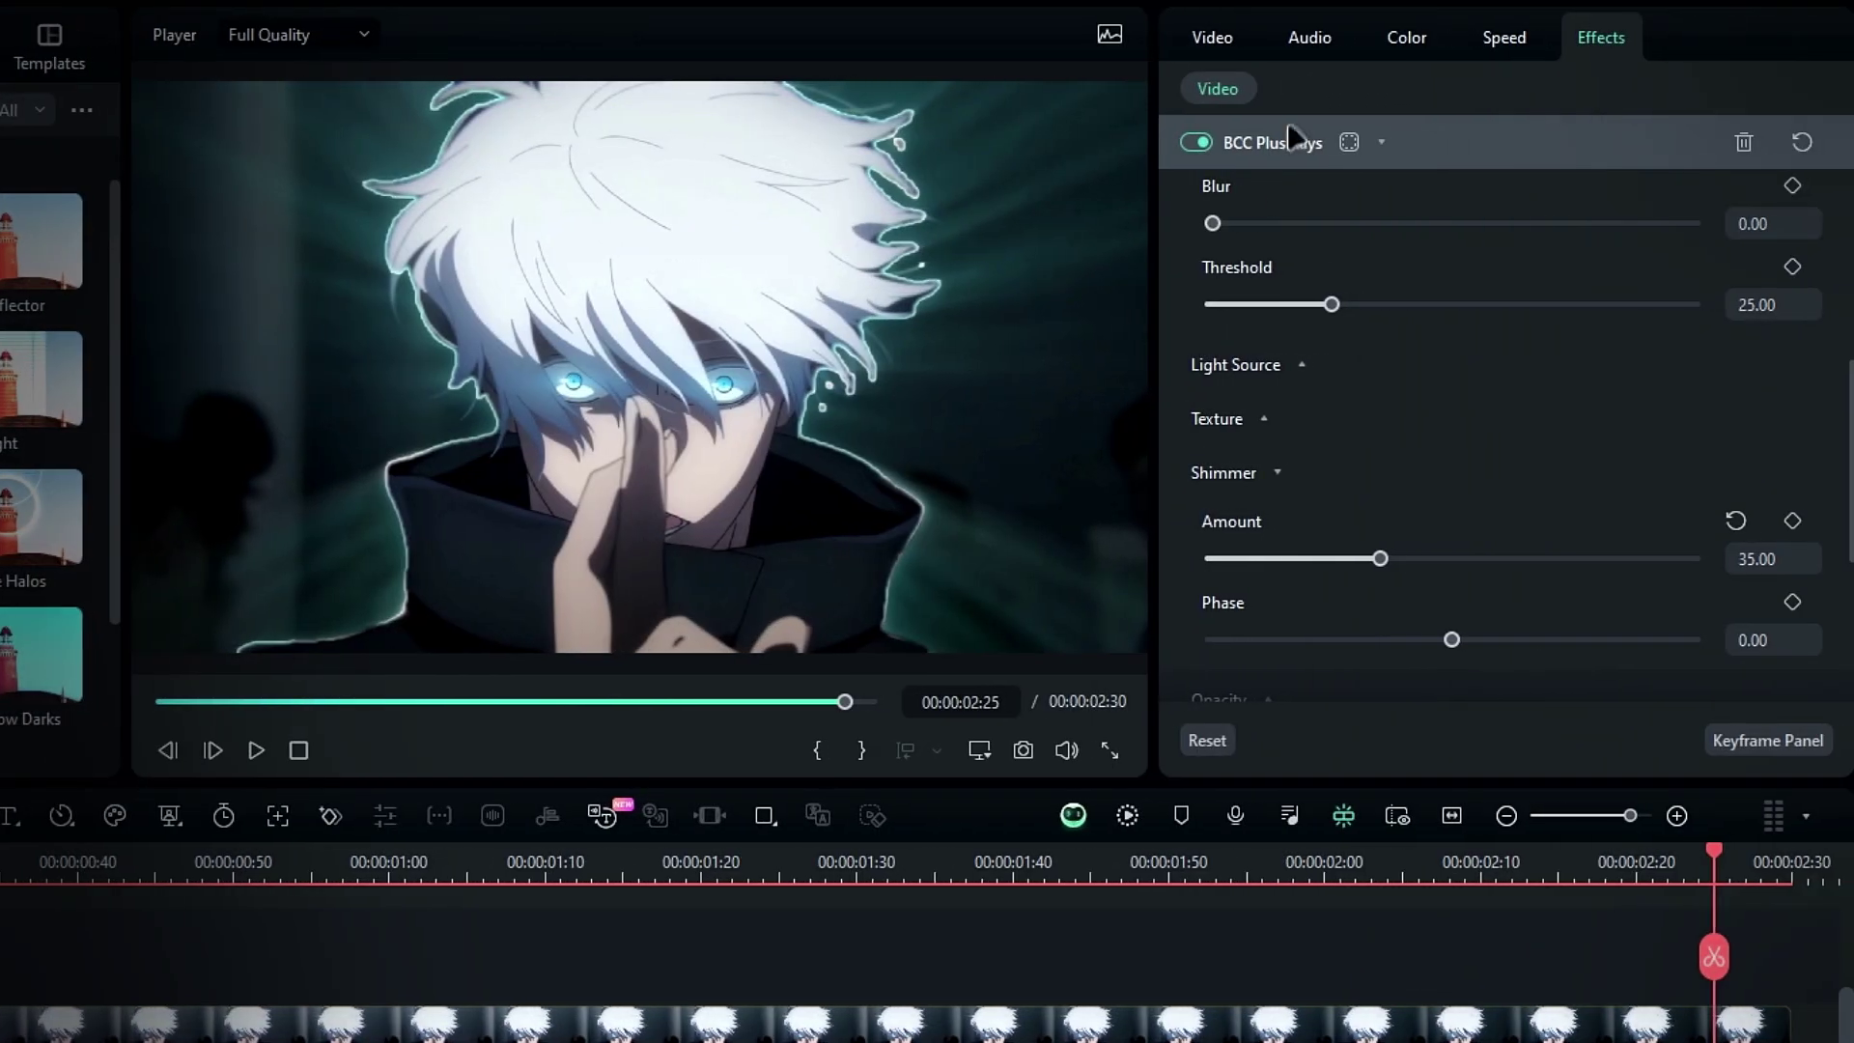
Raise the Remove Black BG threshold on the compound clip to about 60 and preview the result at 00:00:00:55.
left_click(1558, 135)
left_click(1603, 255)
left_click_drag(1200, 423, 1632, 452)
left_click(1777, 421)
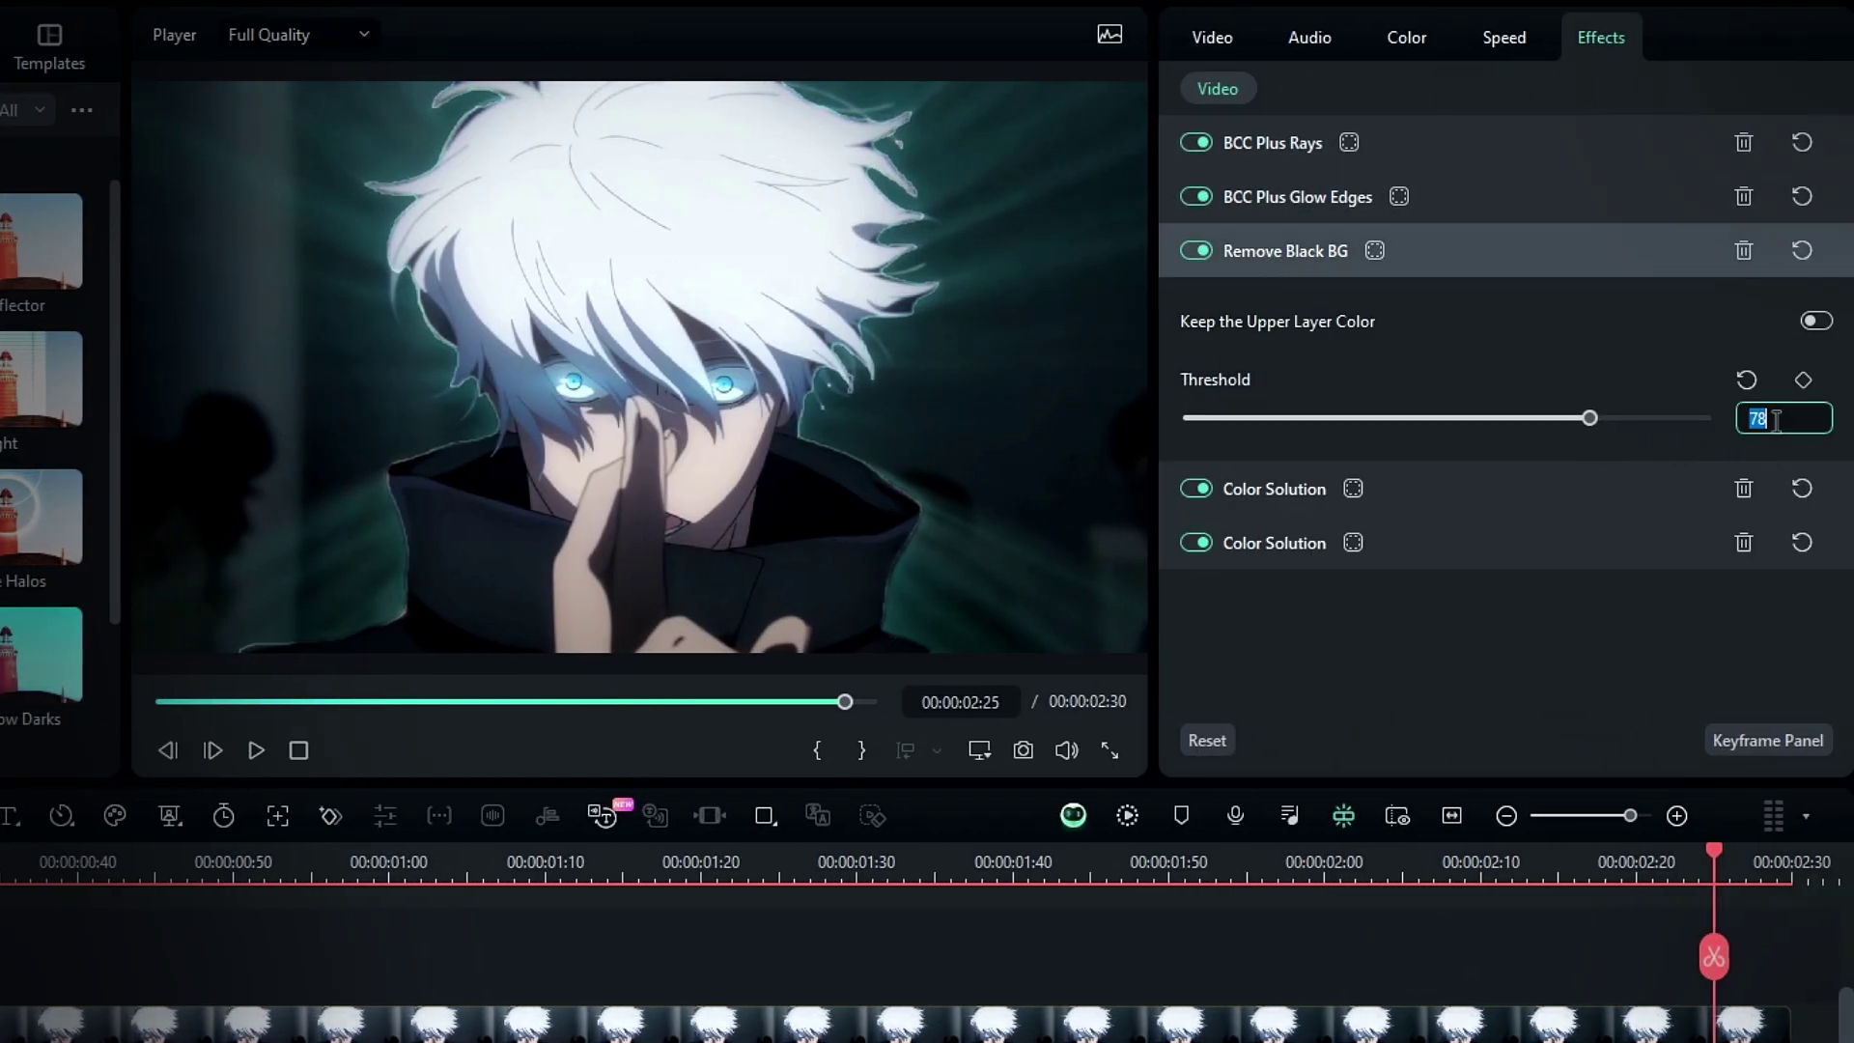
key("Return")
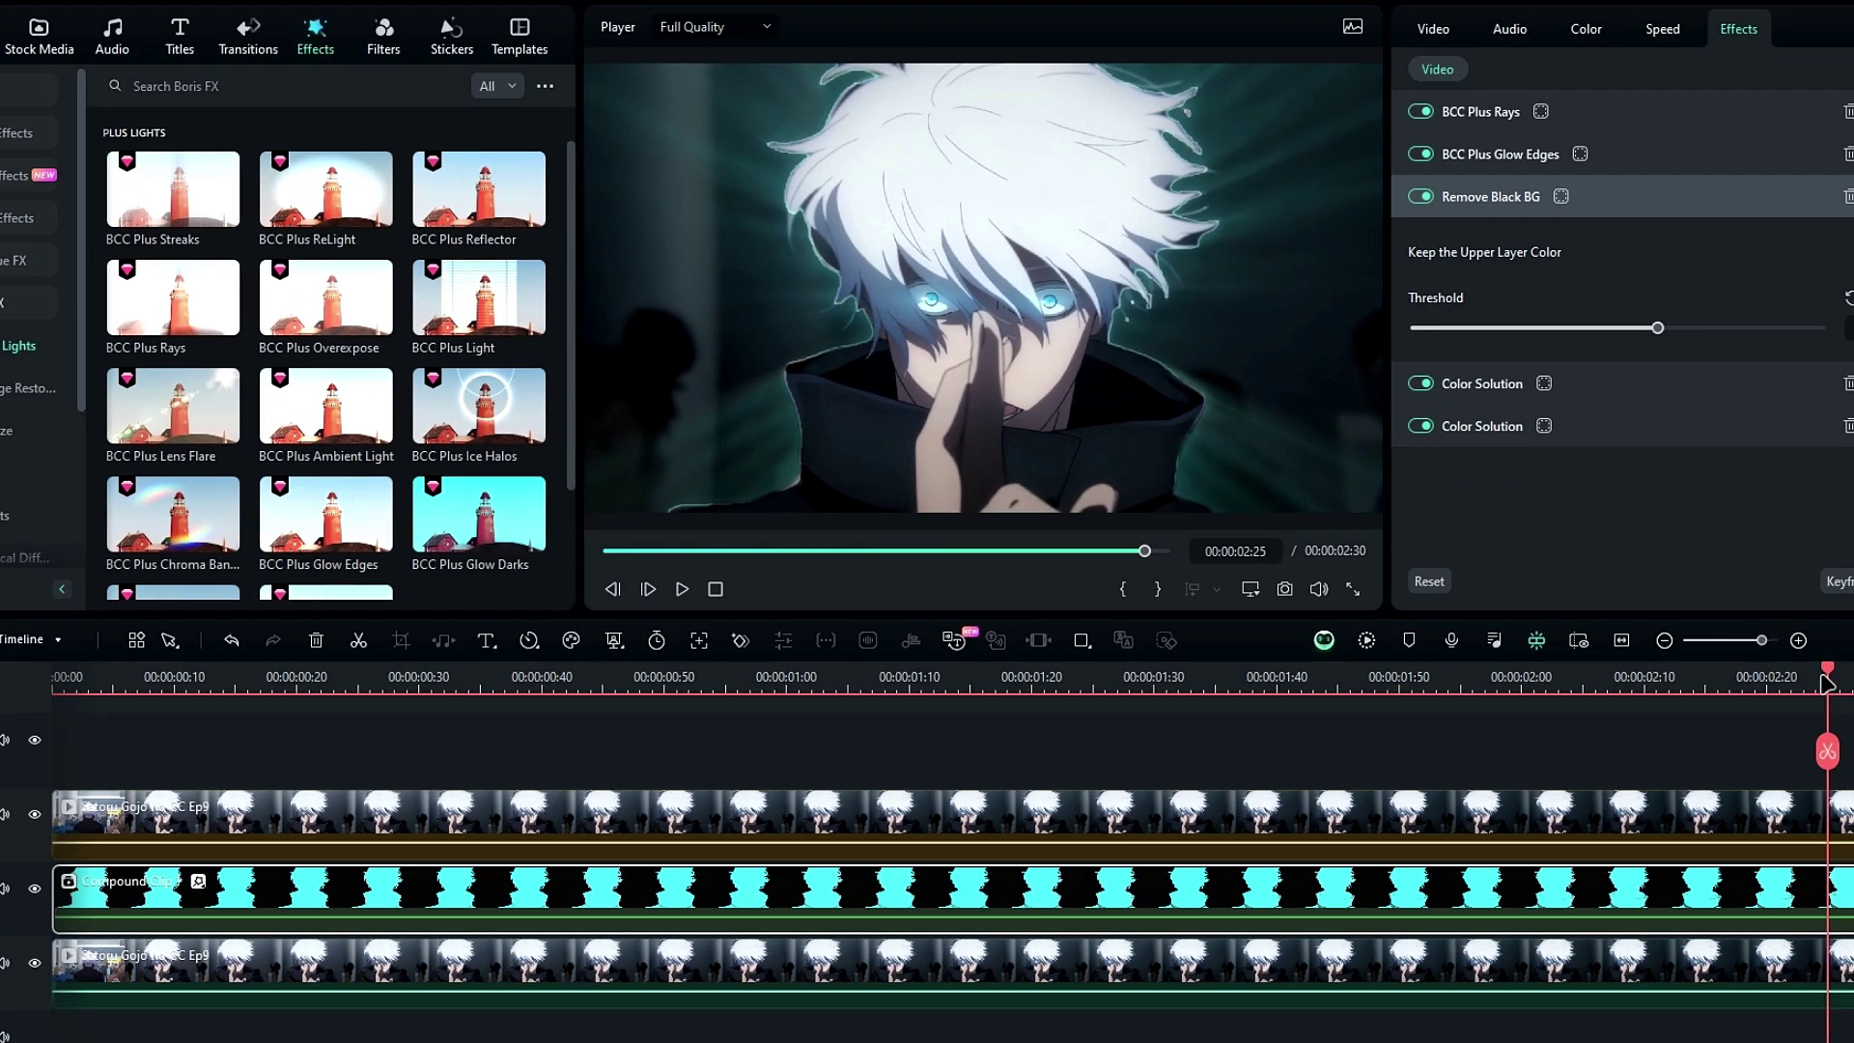
left_click_drag(1827, 682, 728, 710)
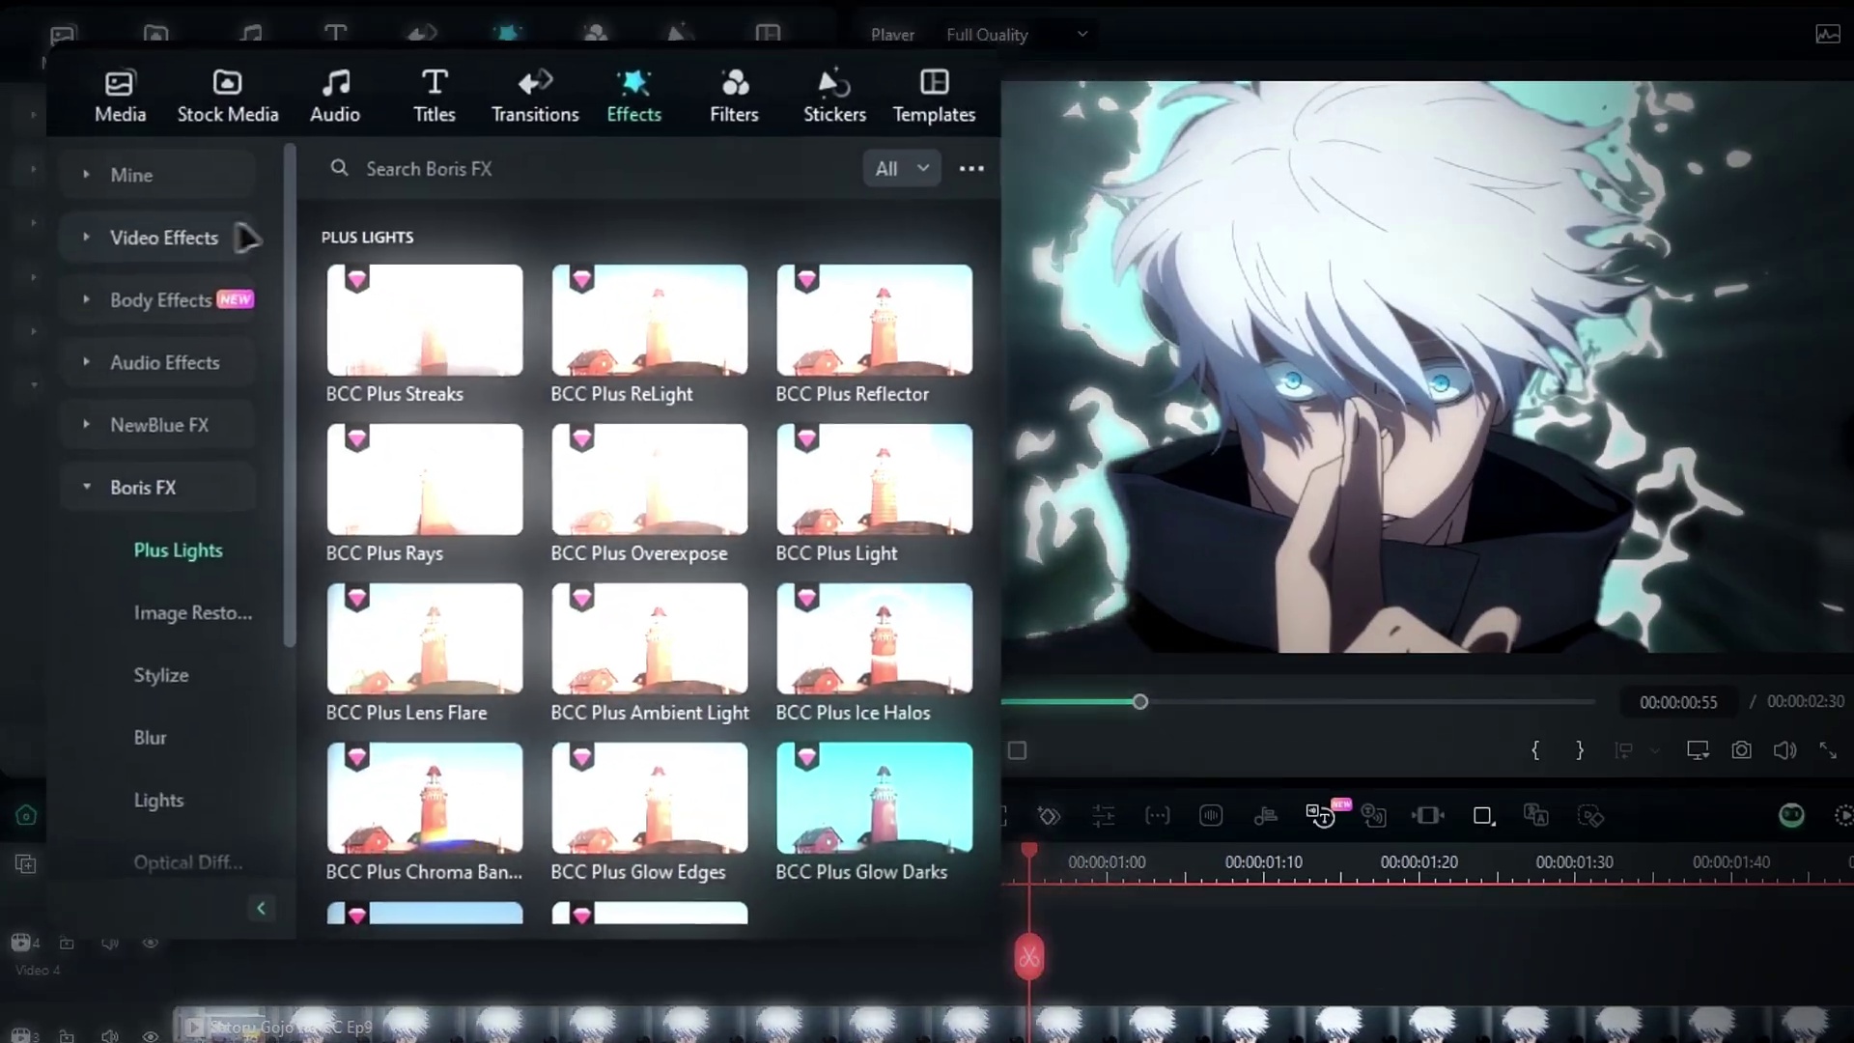
Search the effects for "color blur" and apply the Color Blur effect to the compound clip.
left_click(36, 132)
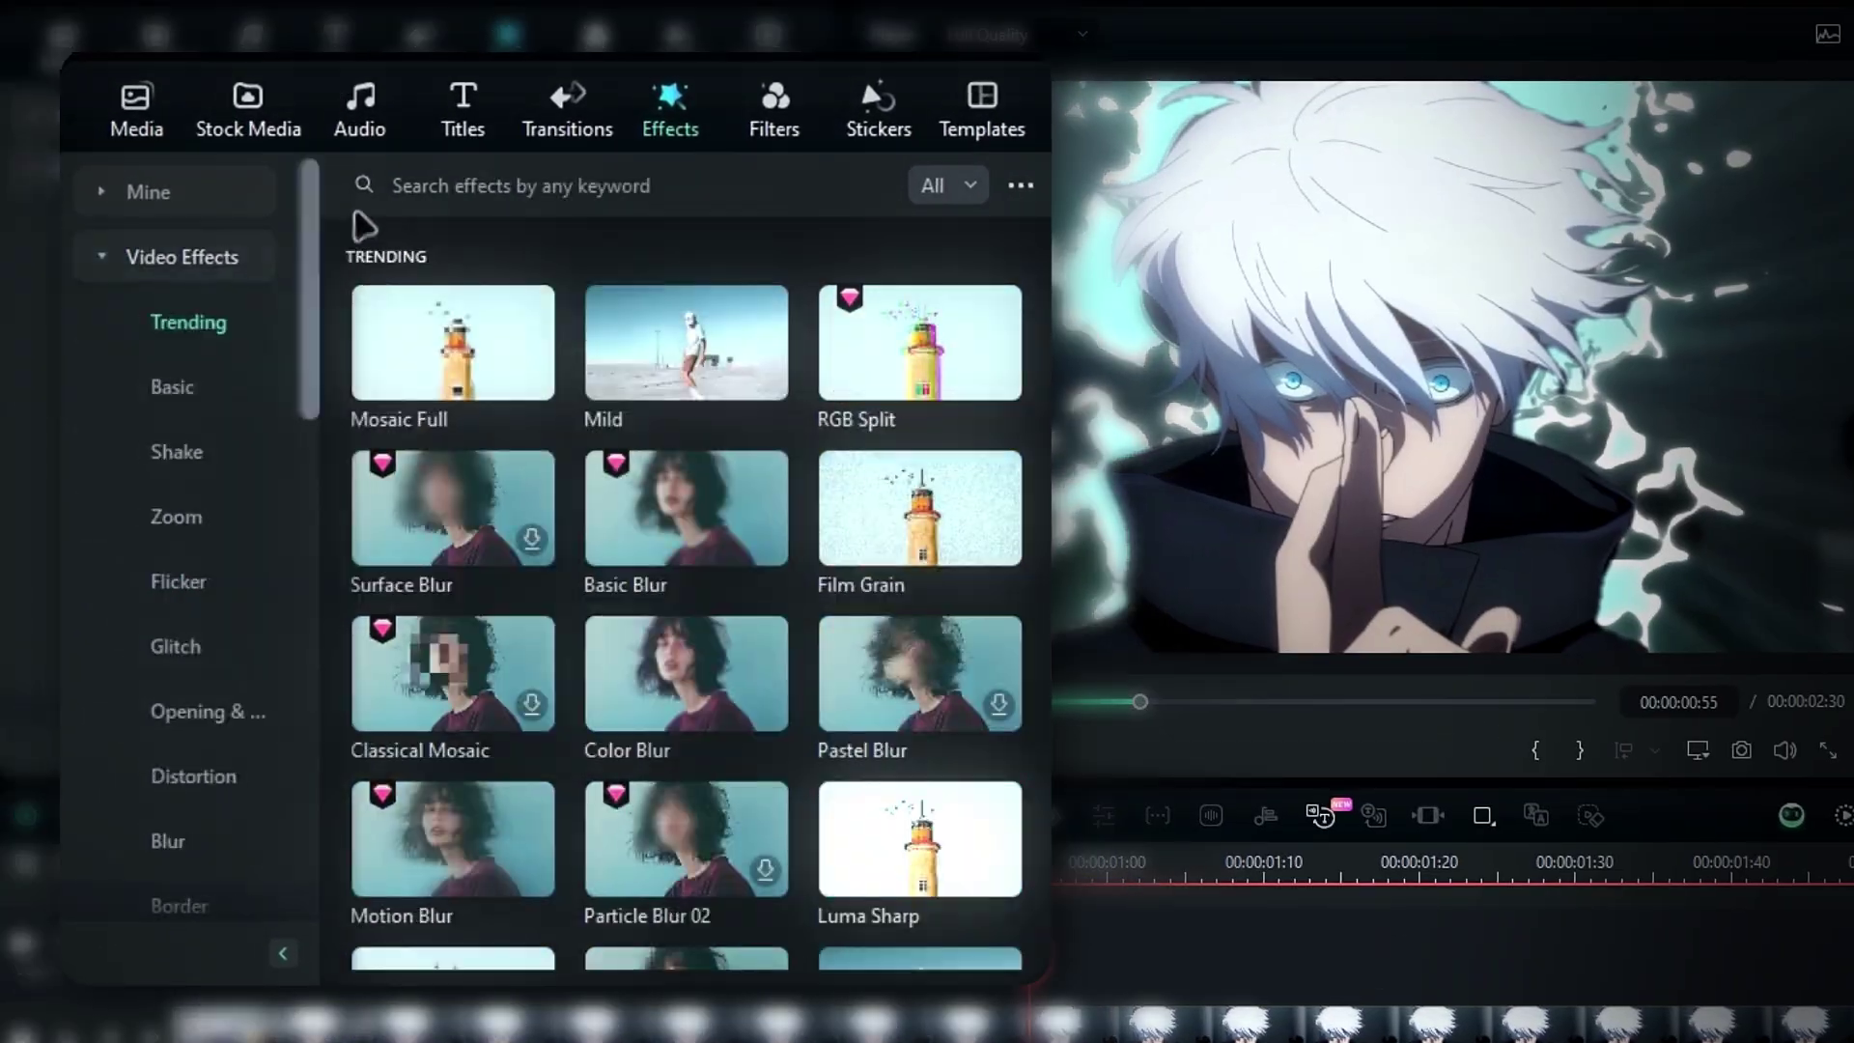
left_click(183, 86)
type("color blur")
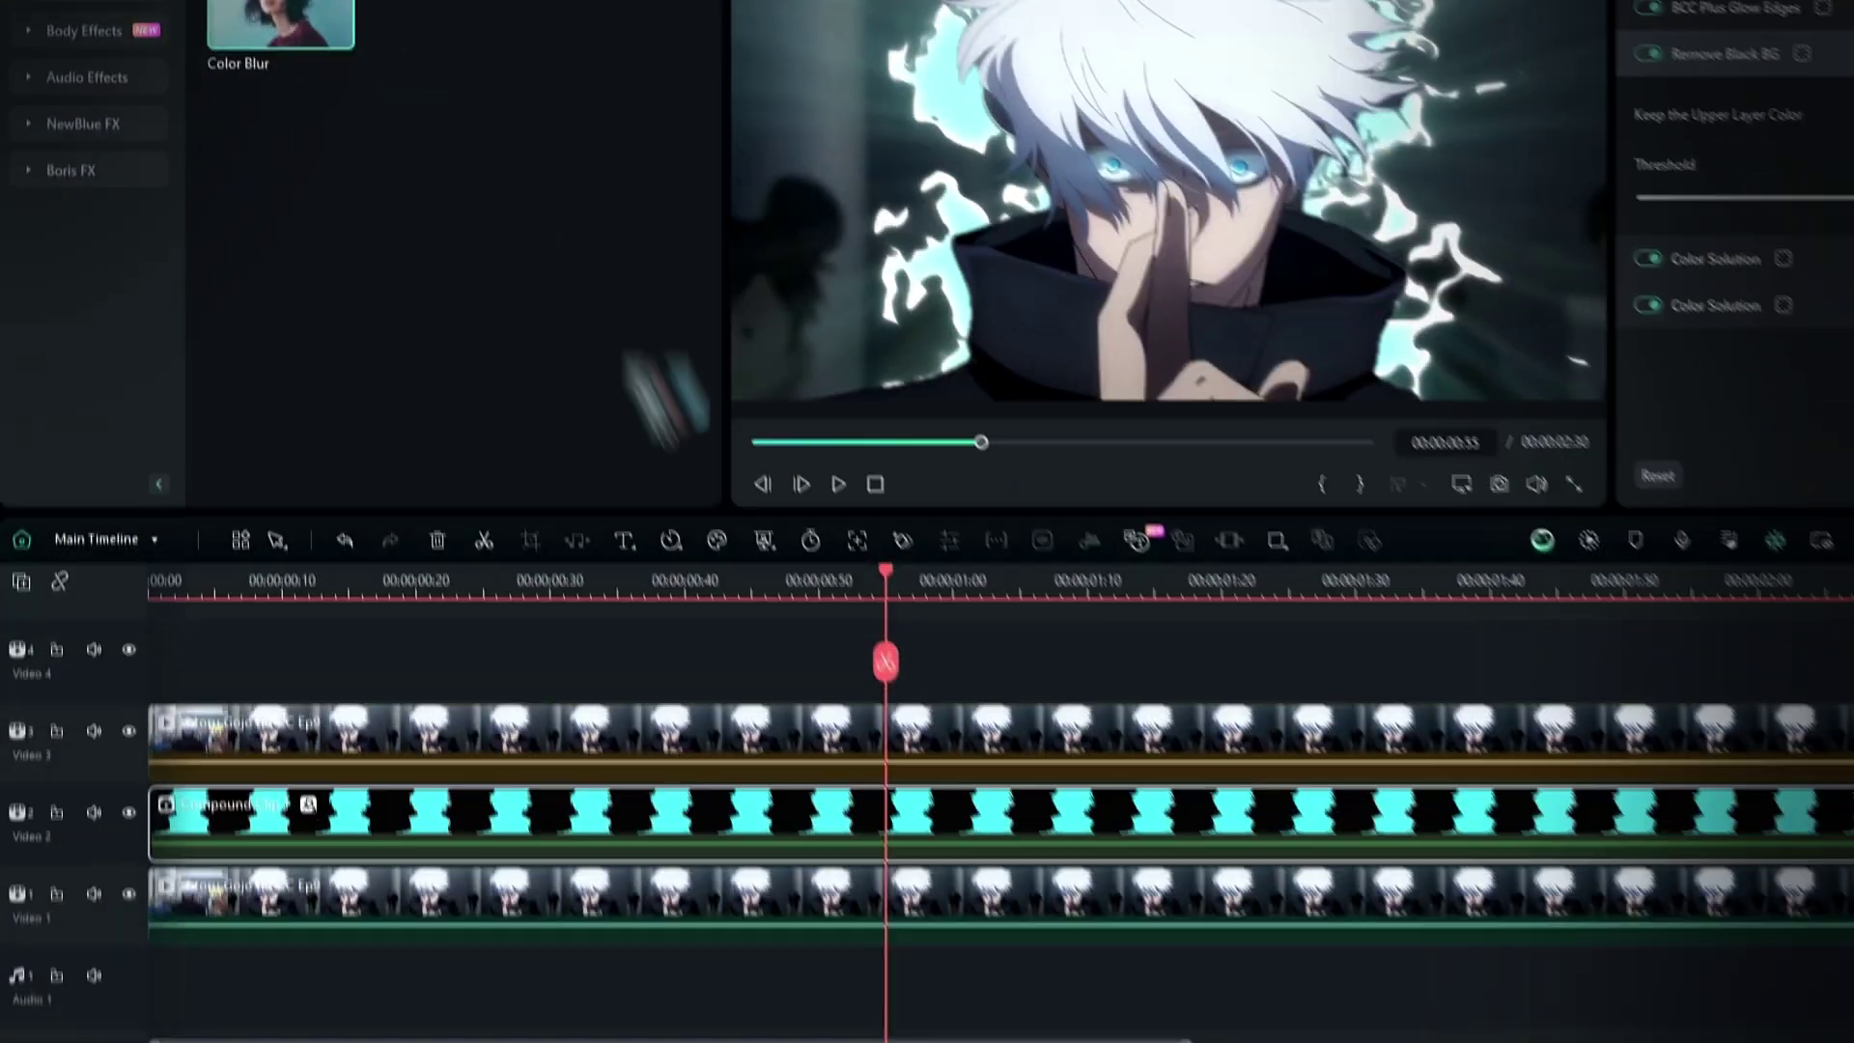
left_click_drag(357, 220, 662, 808)
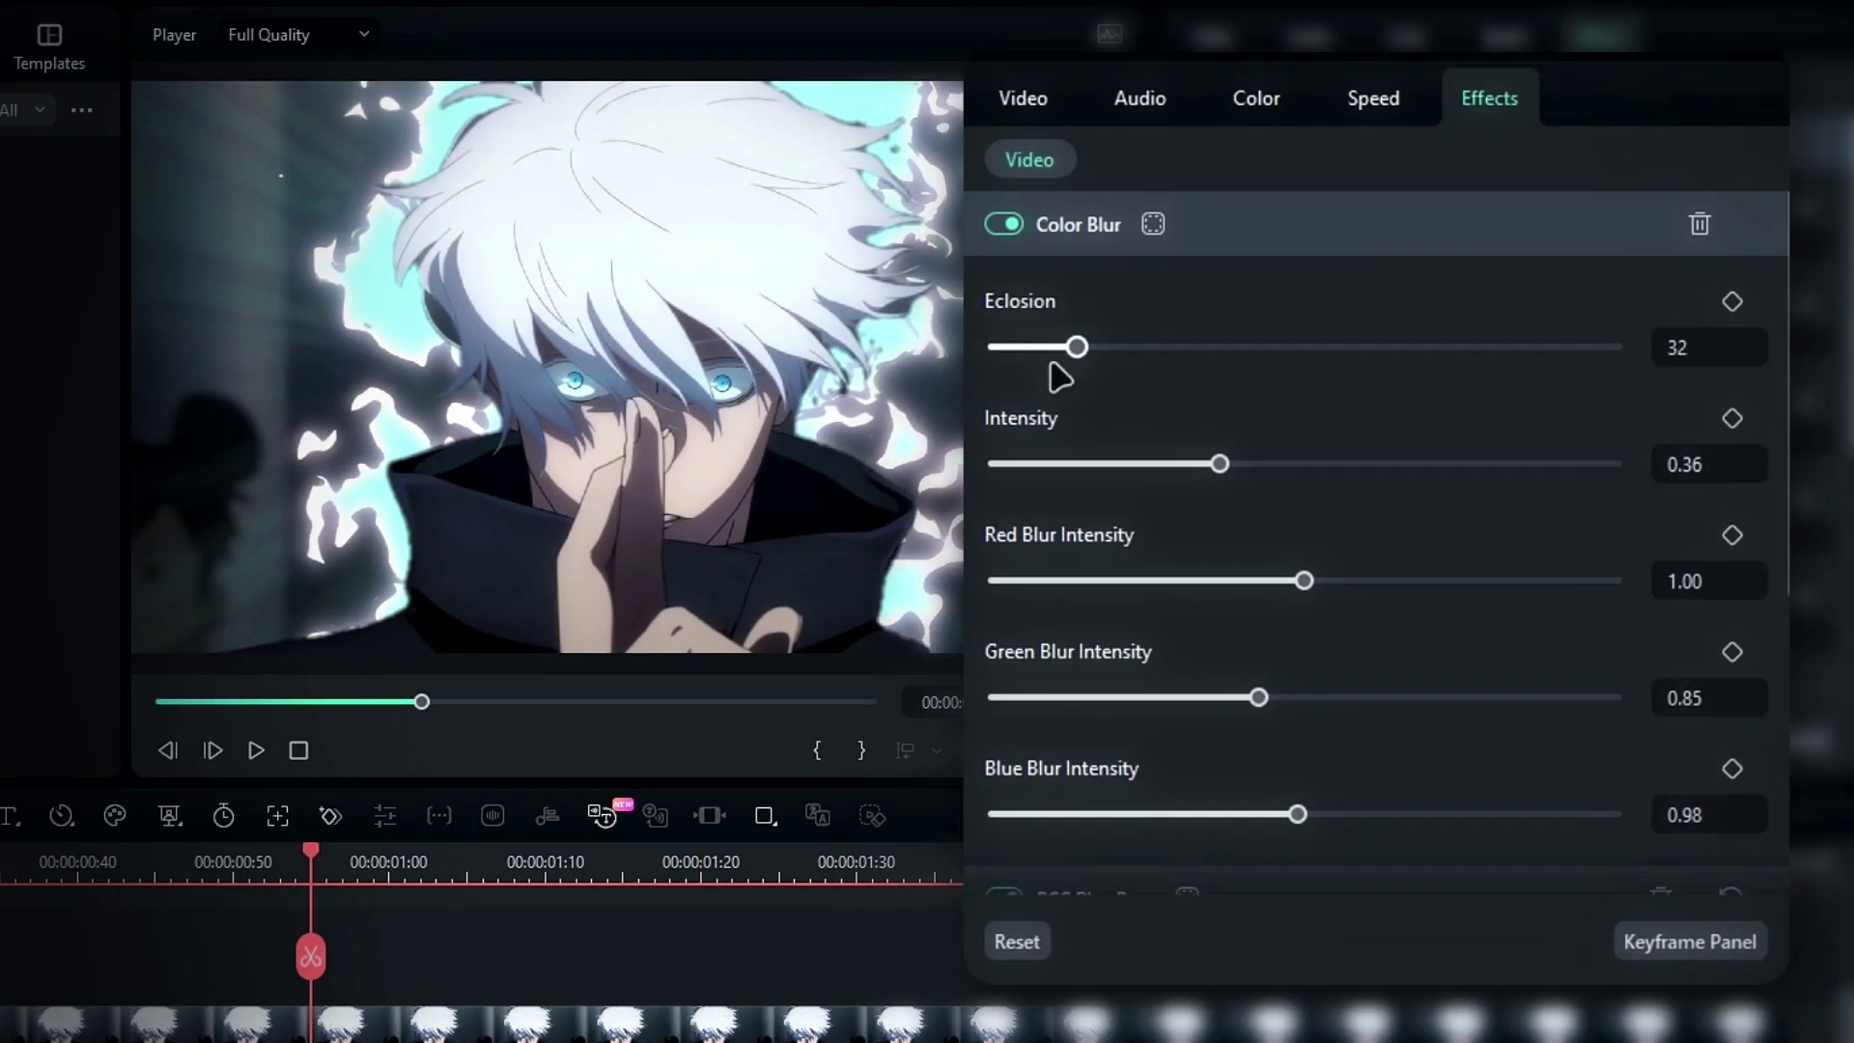
Set the Color Blur effect's Eclosion to 15 and its Intensity to 0.40.
mouse_move(1074, 350)
left_mouse_down()
mouse_move(1353, 360)
mouse_move(1113, 394)
mouse_move(1053, 377)
left_mouse_up()
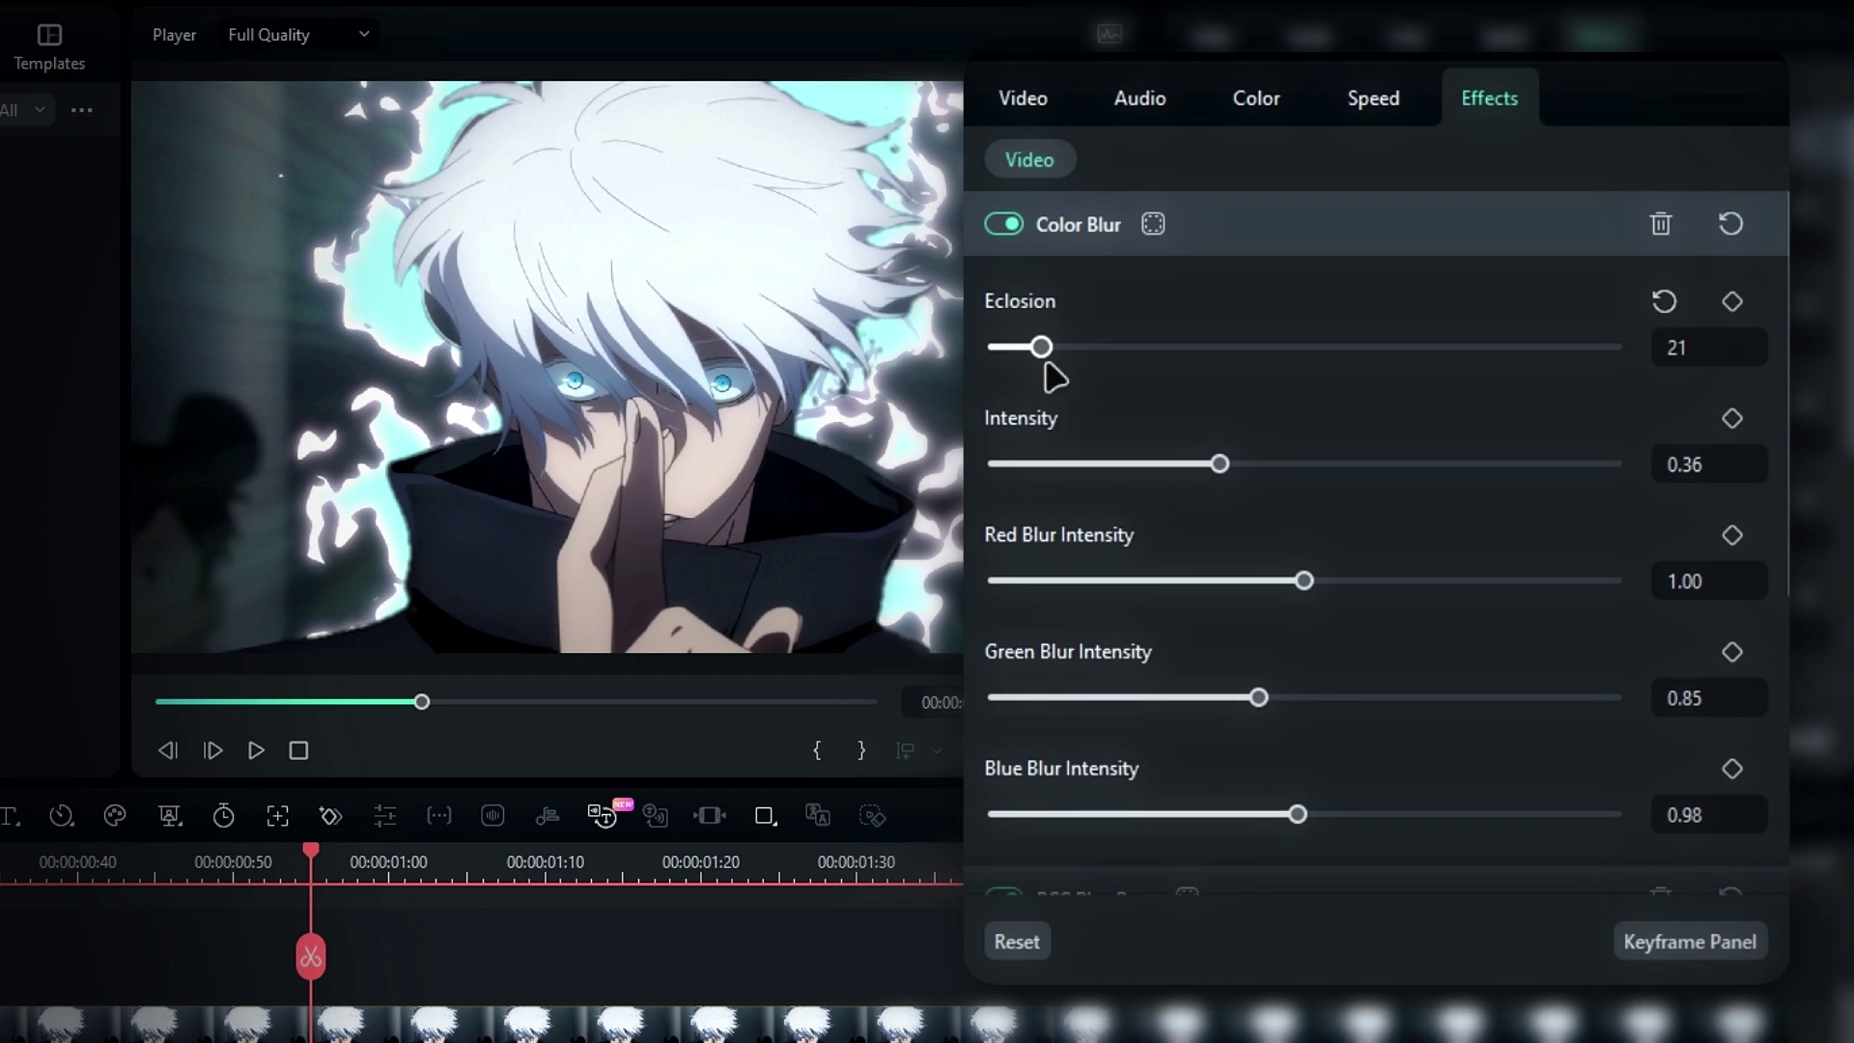
key("Return")
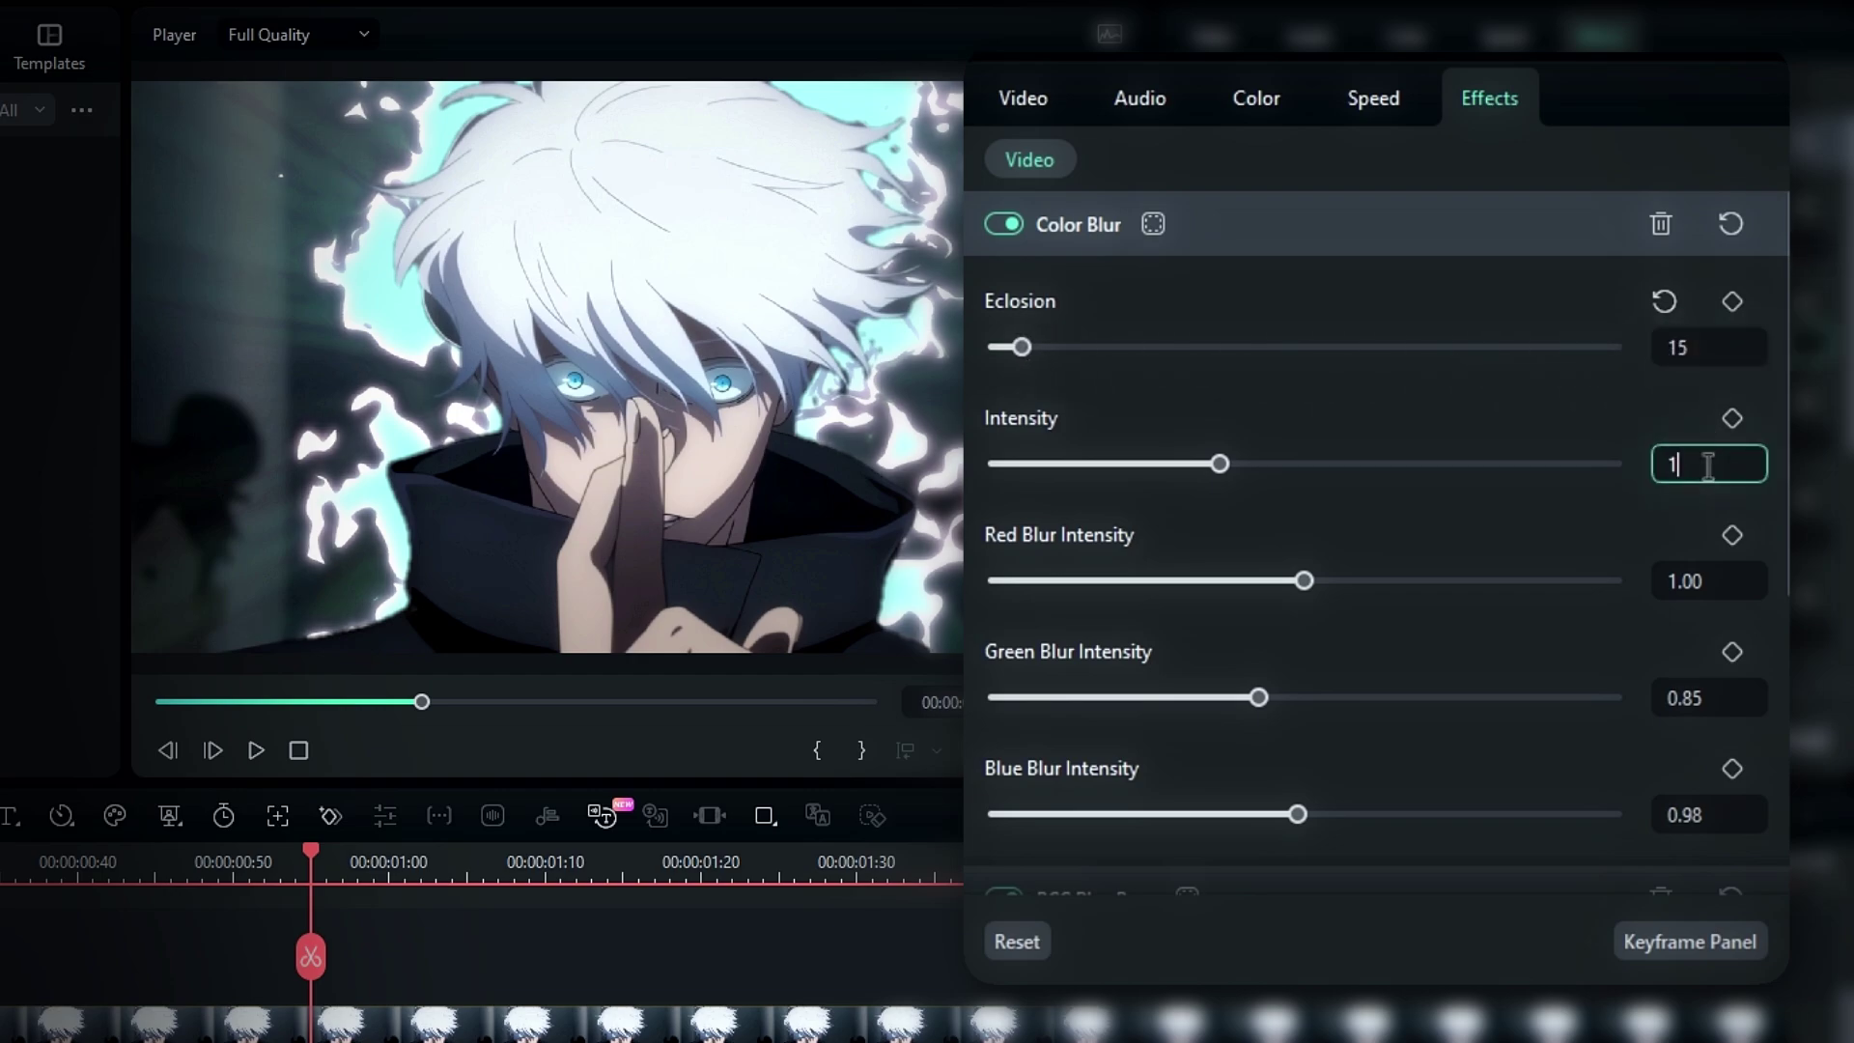
left_click(1708, 466)
type("0.6")
key("BackSpace")
type("4")
key("Return")
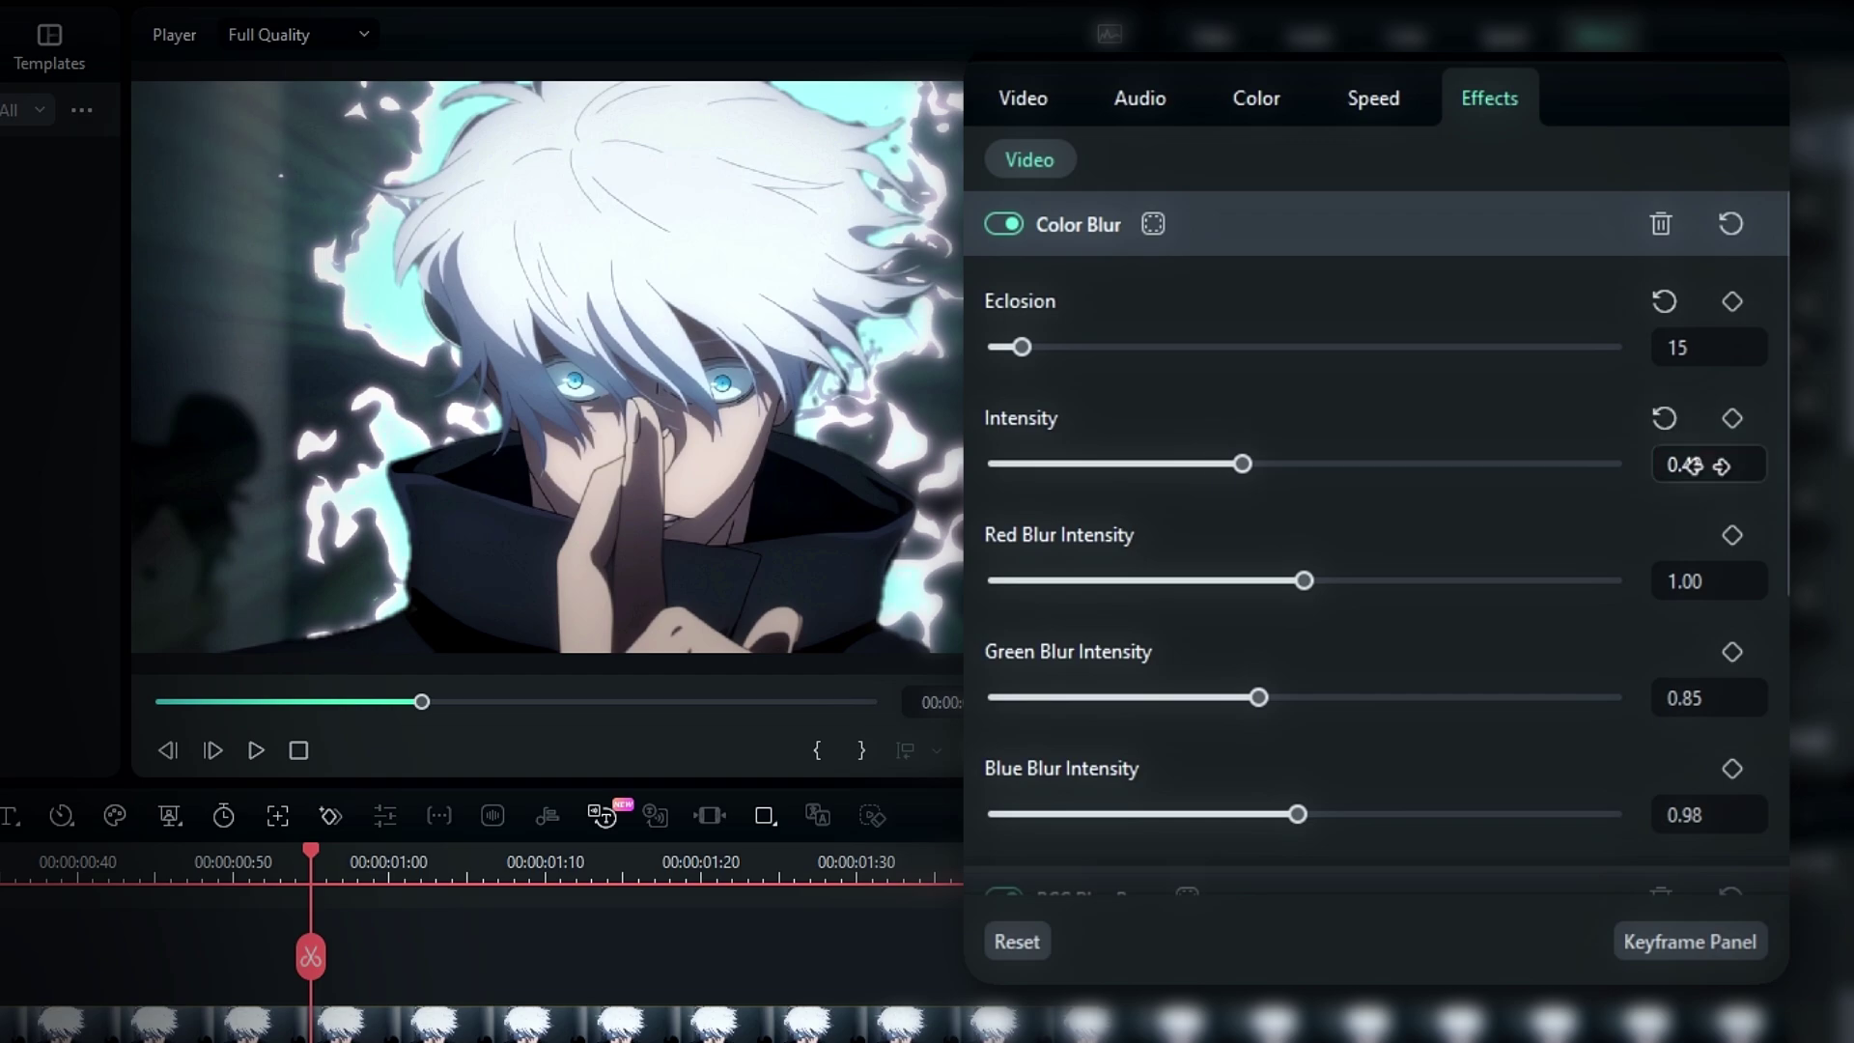
Raise Color Blur's Green Blur Intensity to 0.91 and lower its Red Blur Intensity to the minimum.
left_click_drag(1319, 584, 1414, 581)
mouse_move(1299, 705)
left_mouse_down()
mouse_move(1585, 697)
mouse_move(1151, 697)
mouse_move(1279, 697)
left_mouse_up()
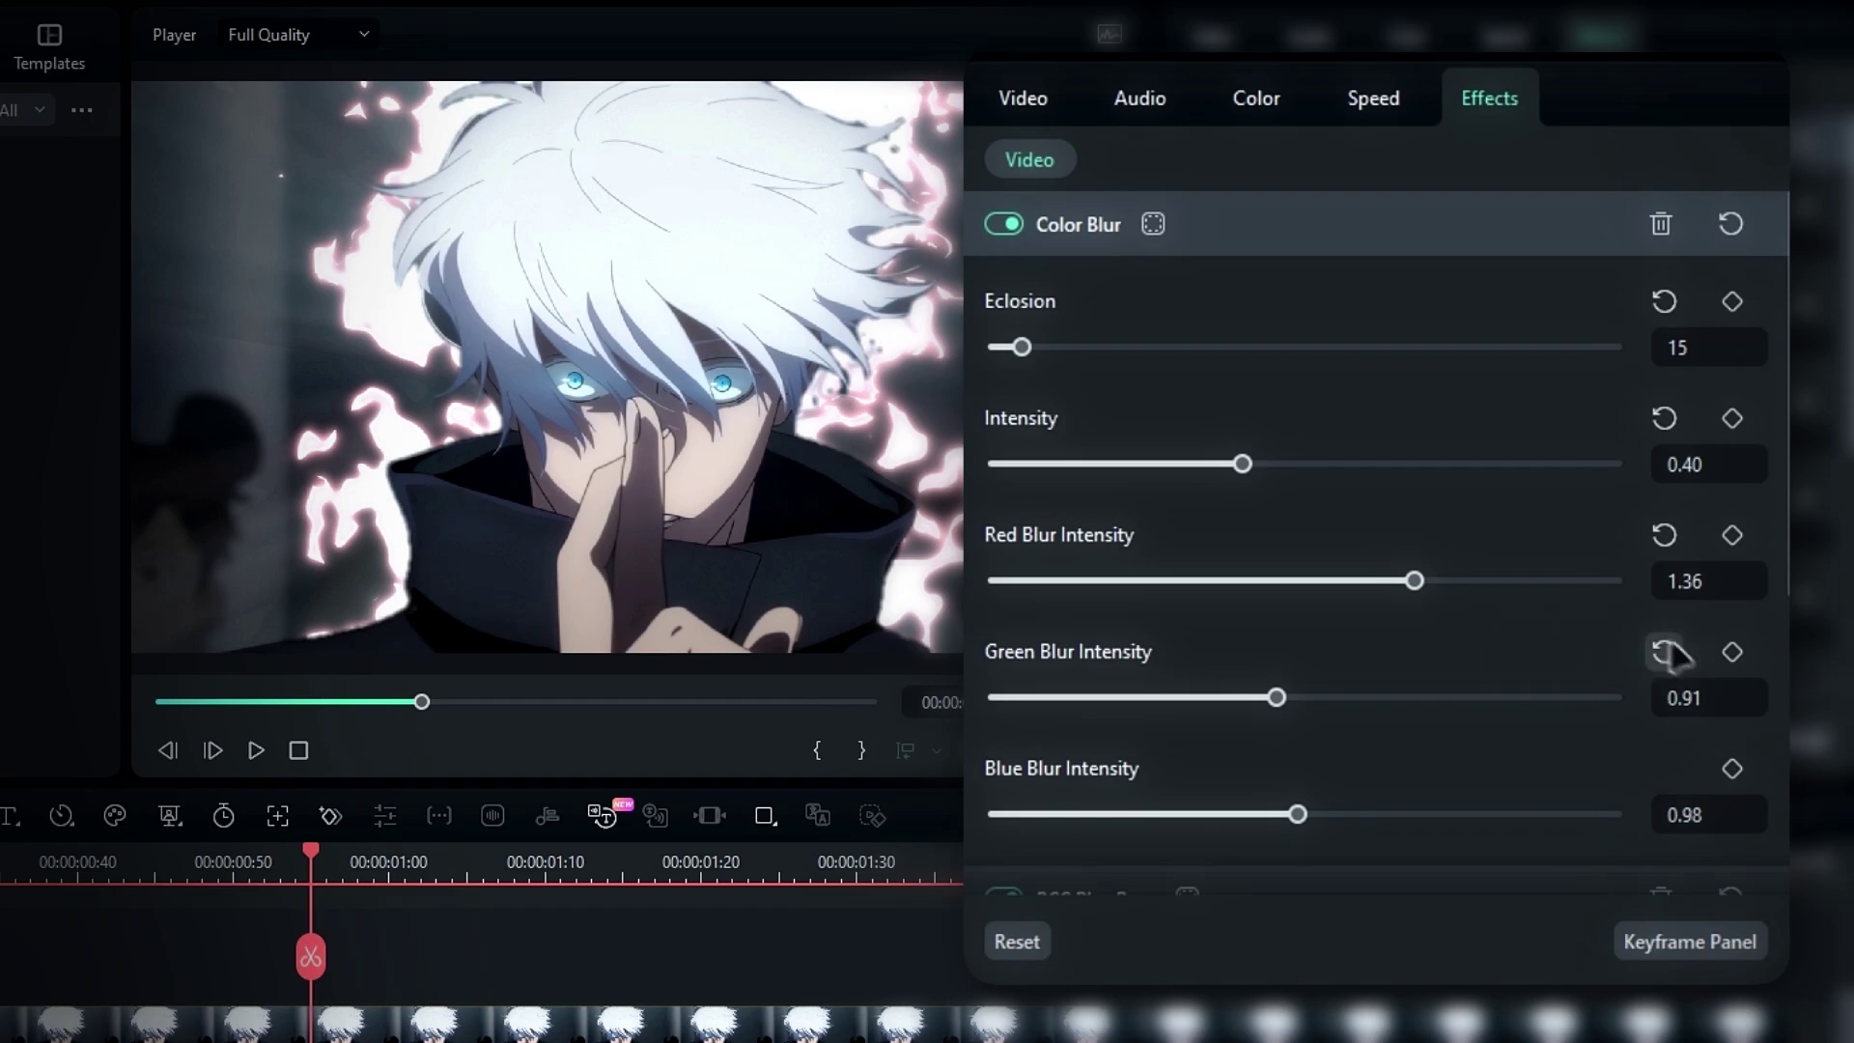
left_click_drag(1415, 584, 980, 587)
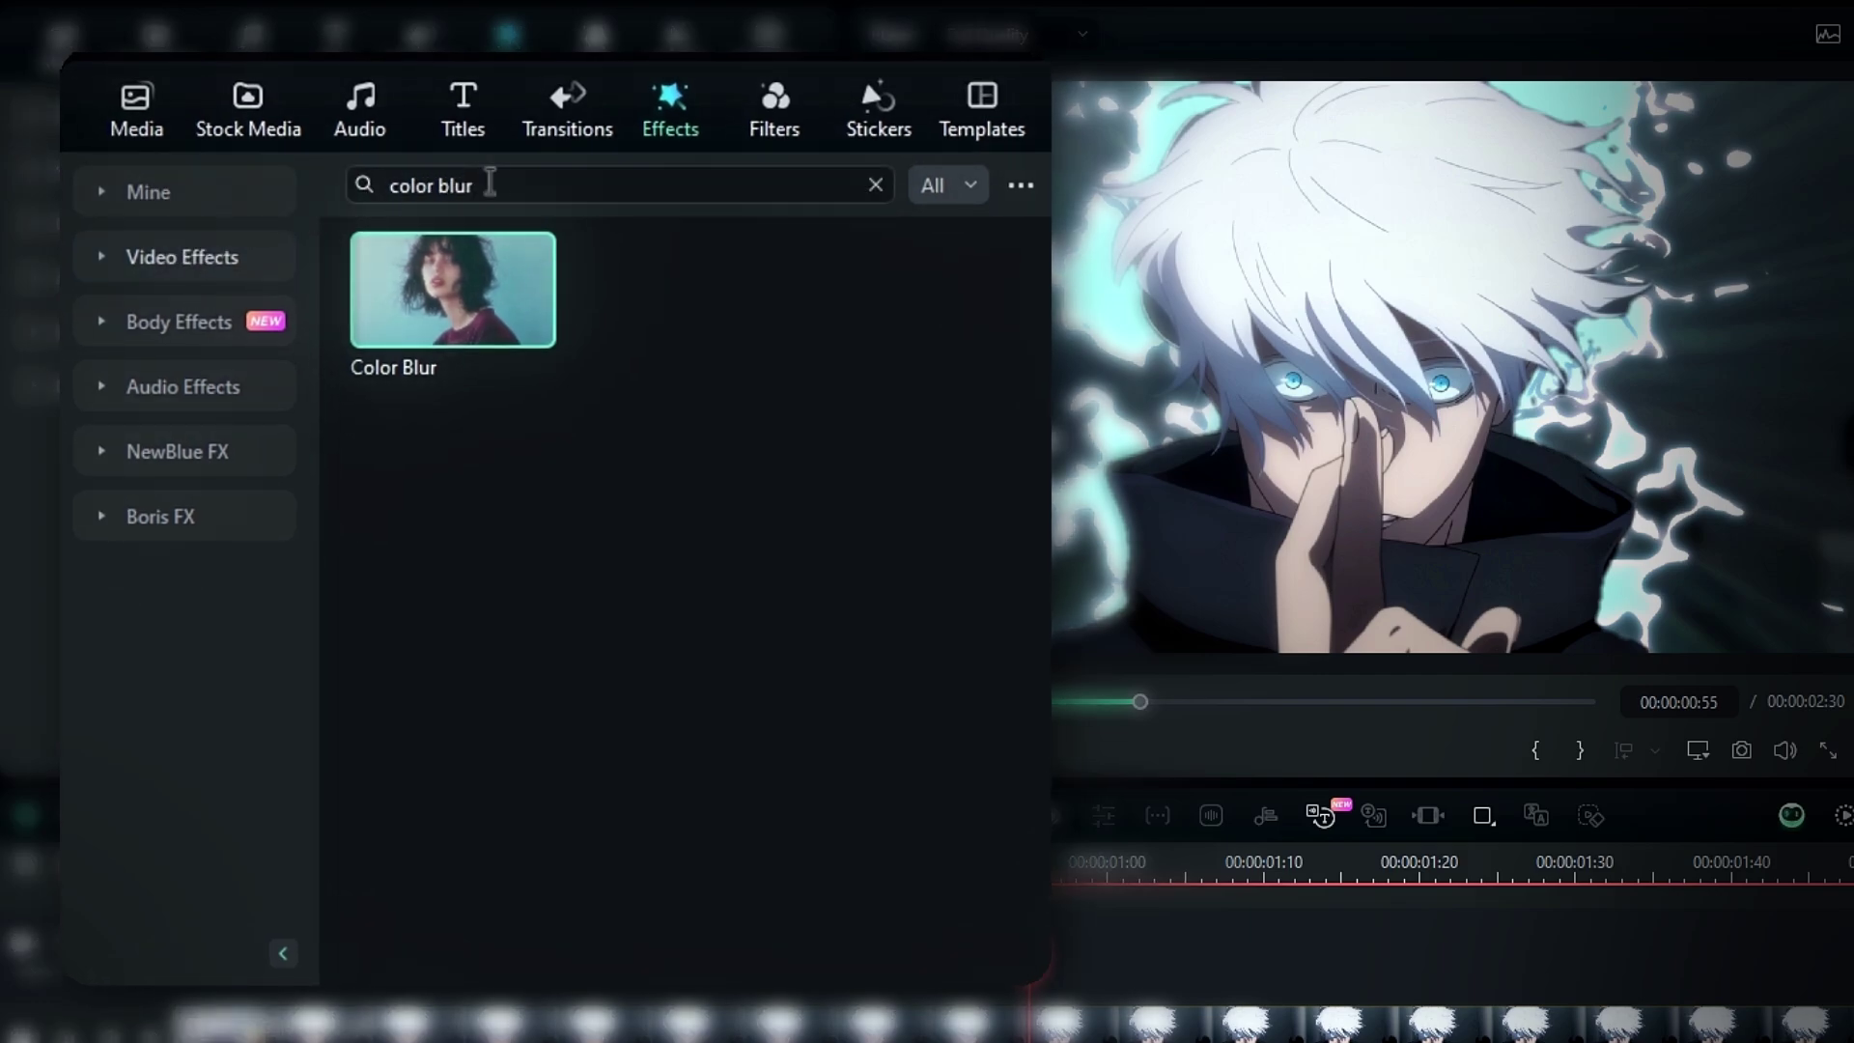
Search the effects for "soft glow" and apply the Soft Glow effect to the compound clip.
left_click_drag(490, 184, 367, 186)
type("soft glow")
key("Return")
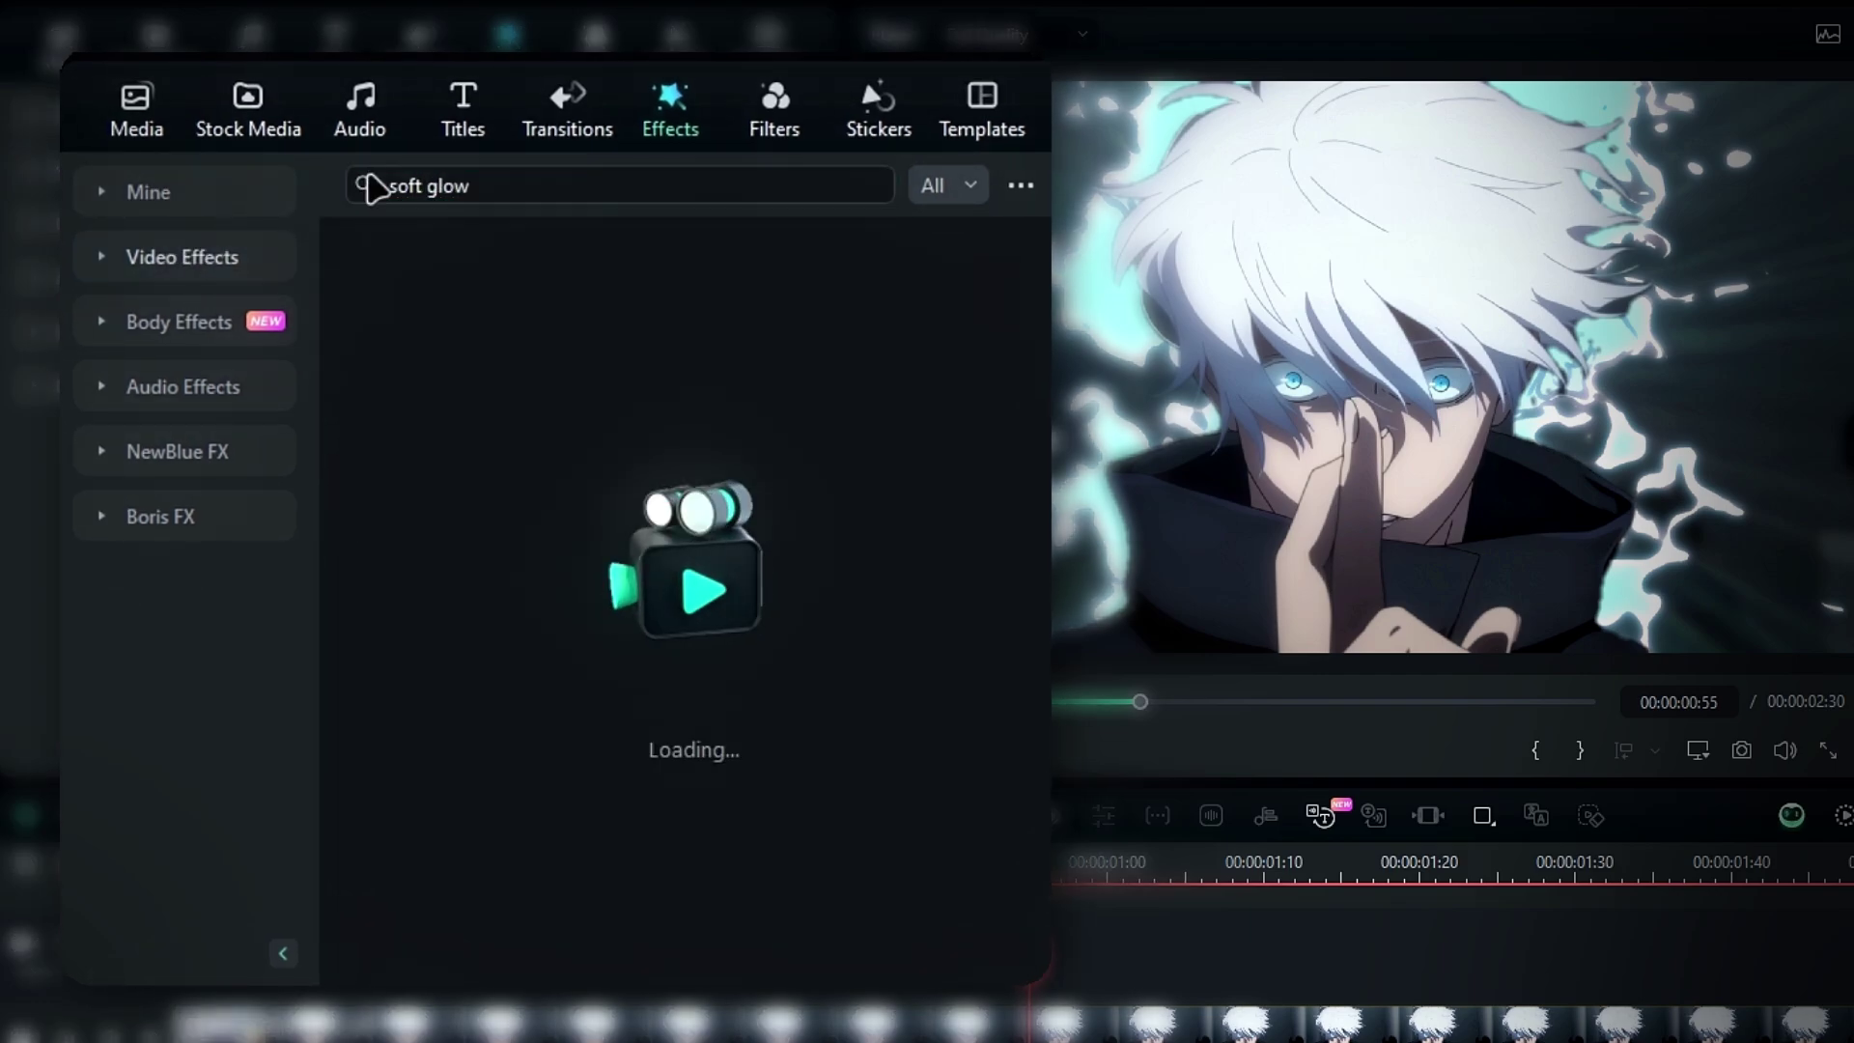
mouse_move(502, 270)
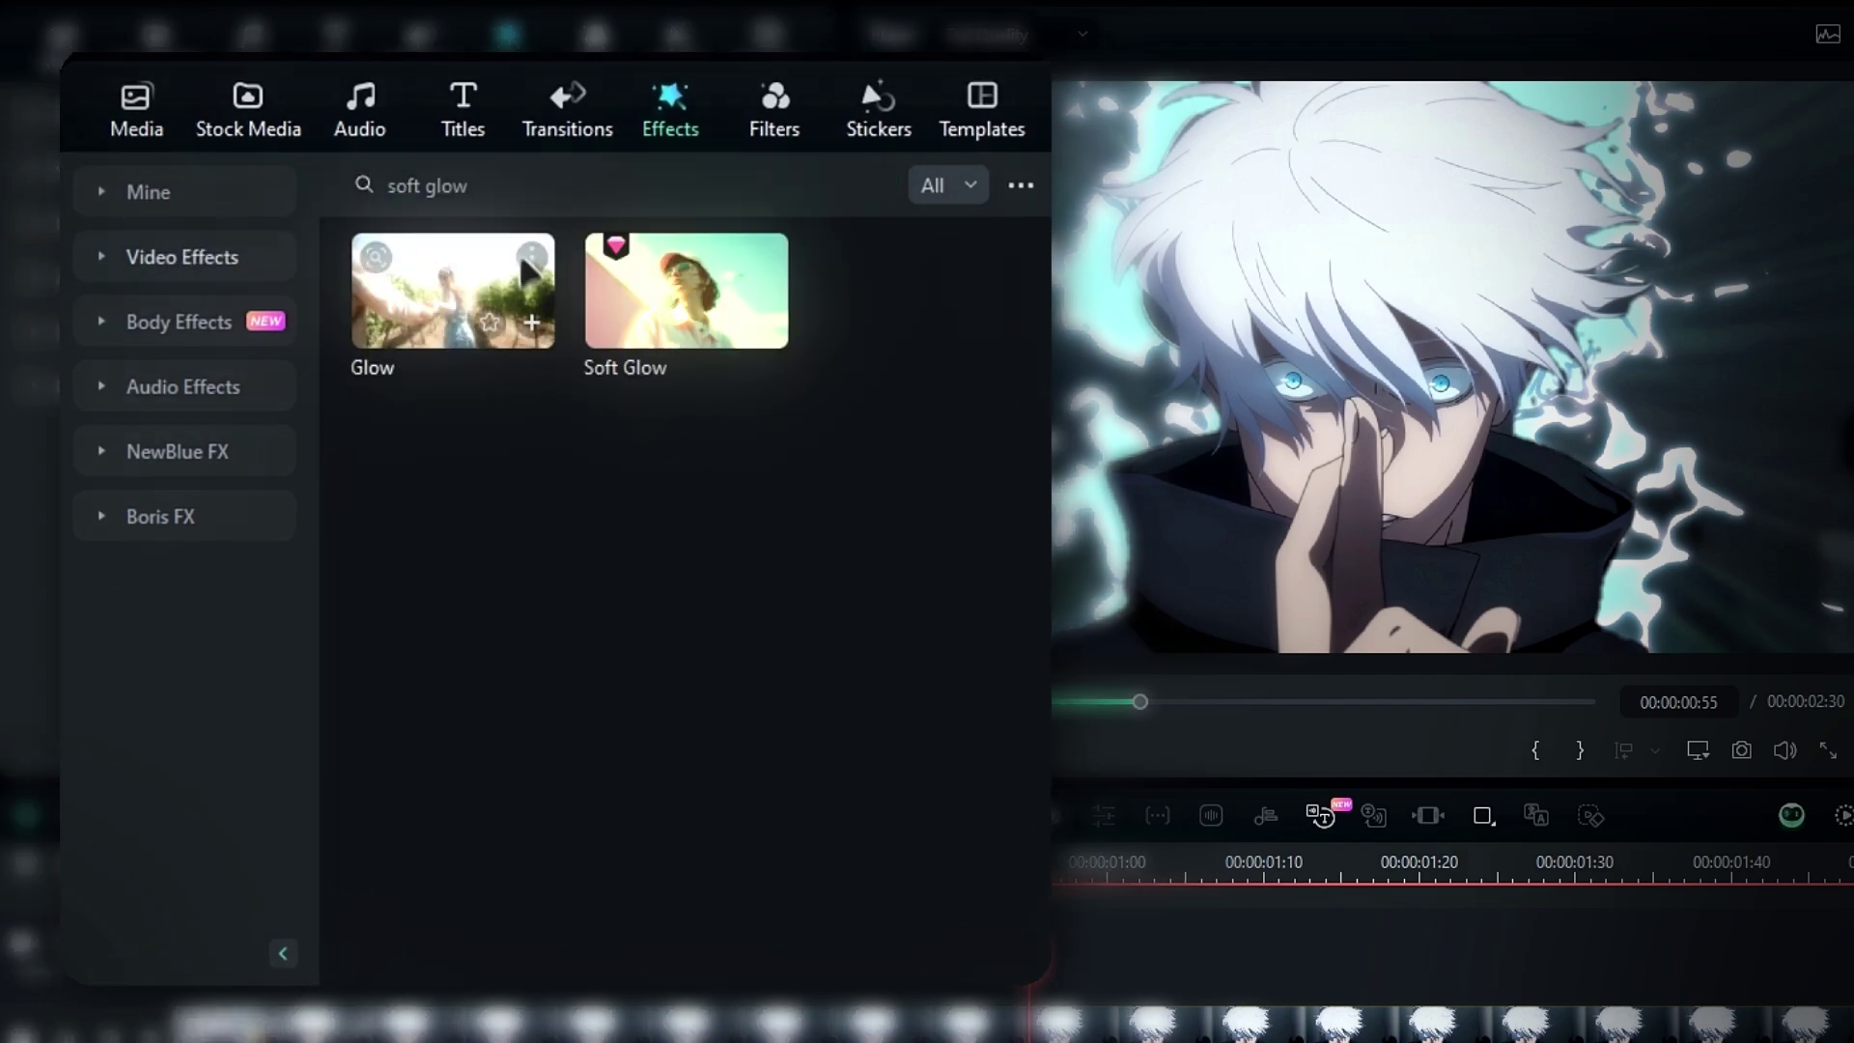
mouse_move(674, 235)
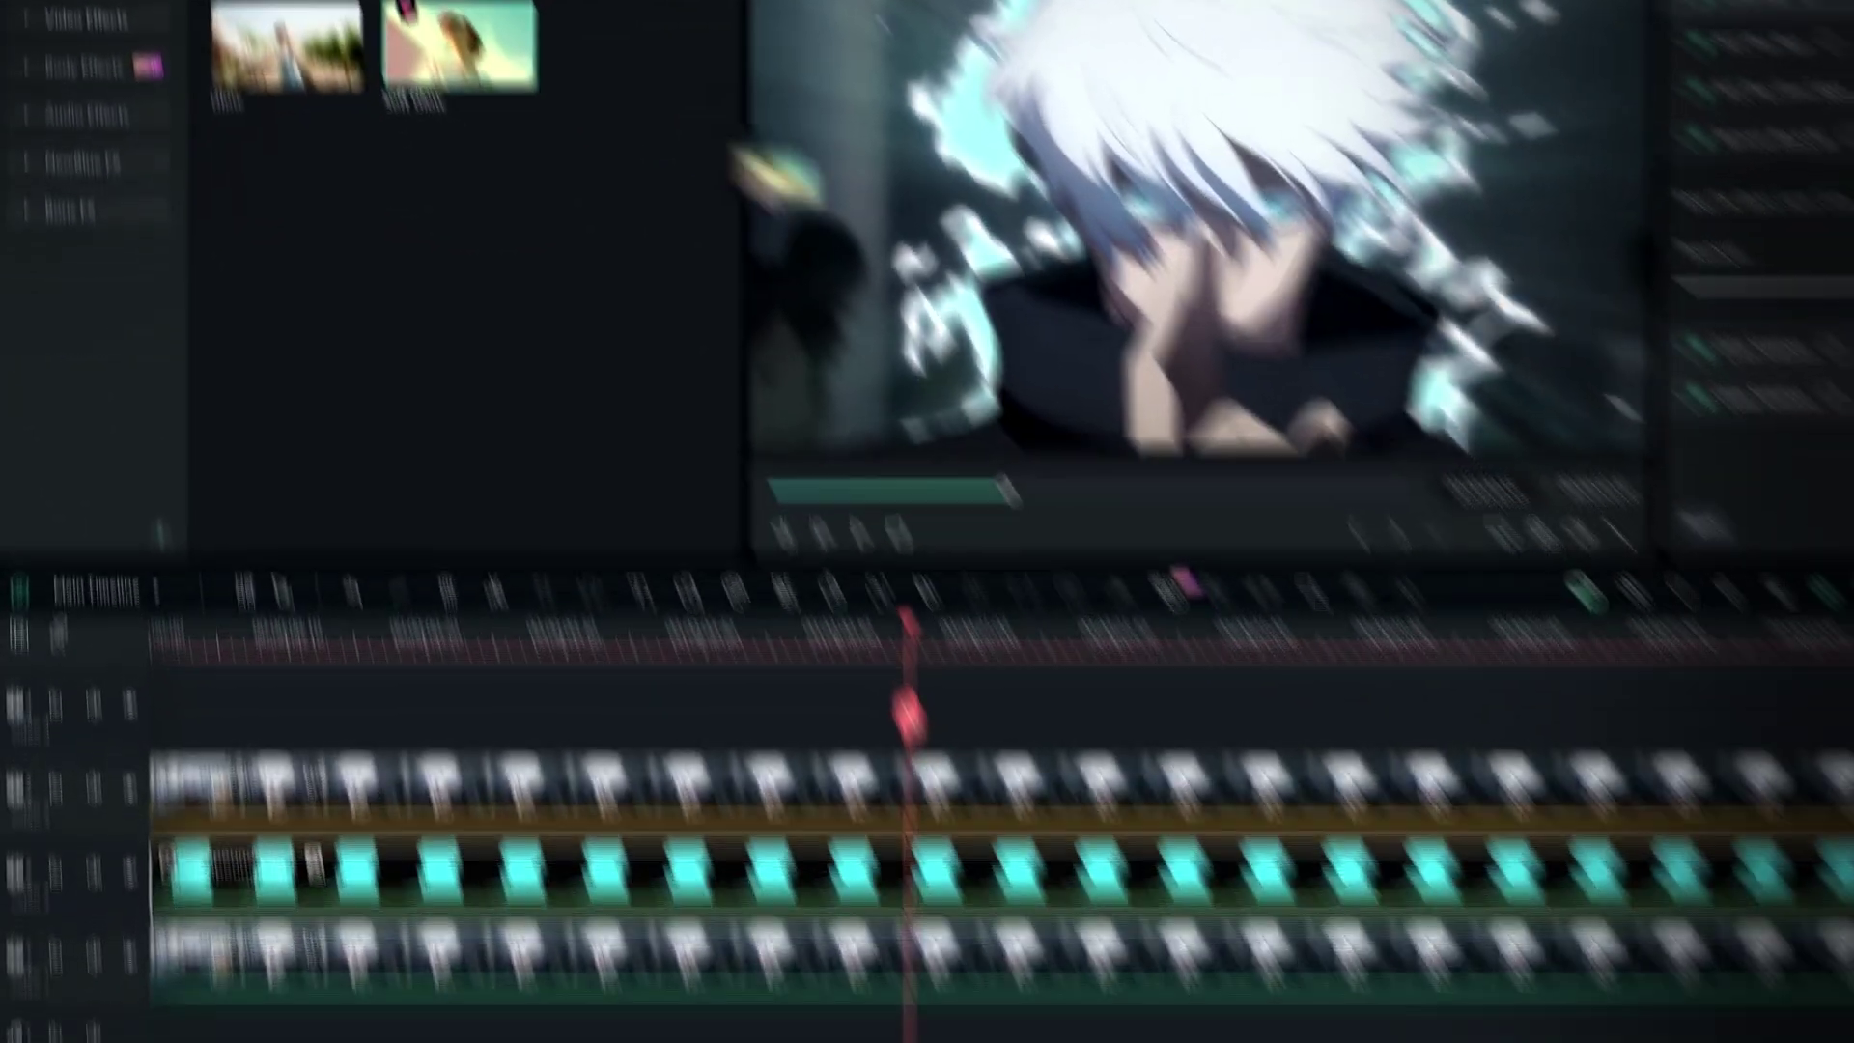
left_click_drag(703, 287, 639, 830)
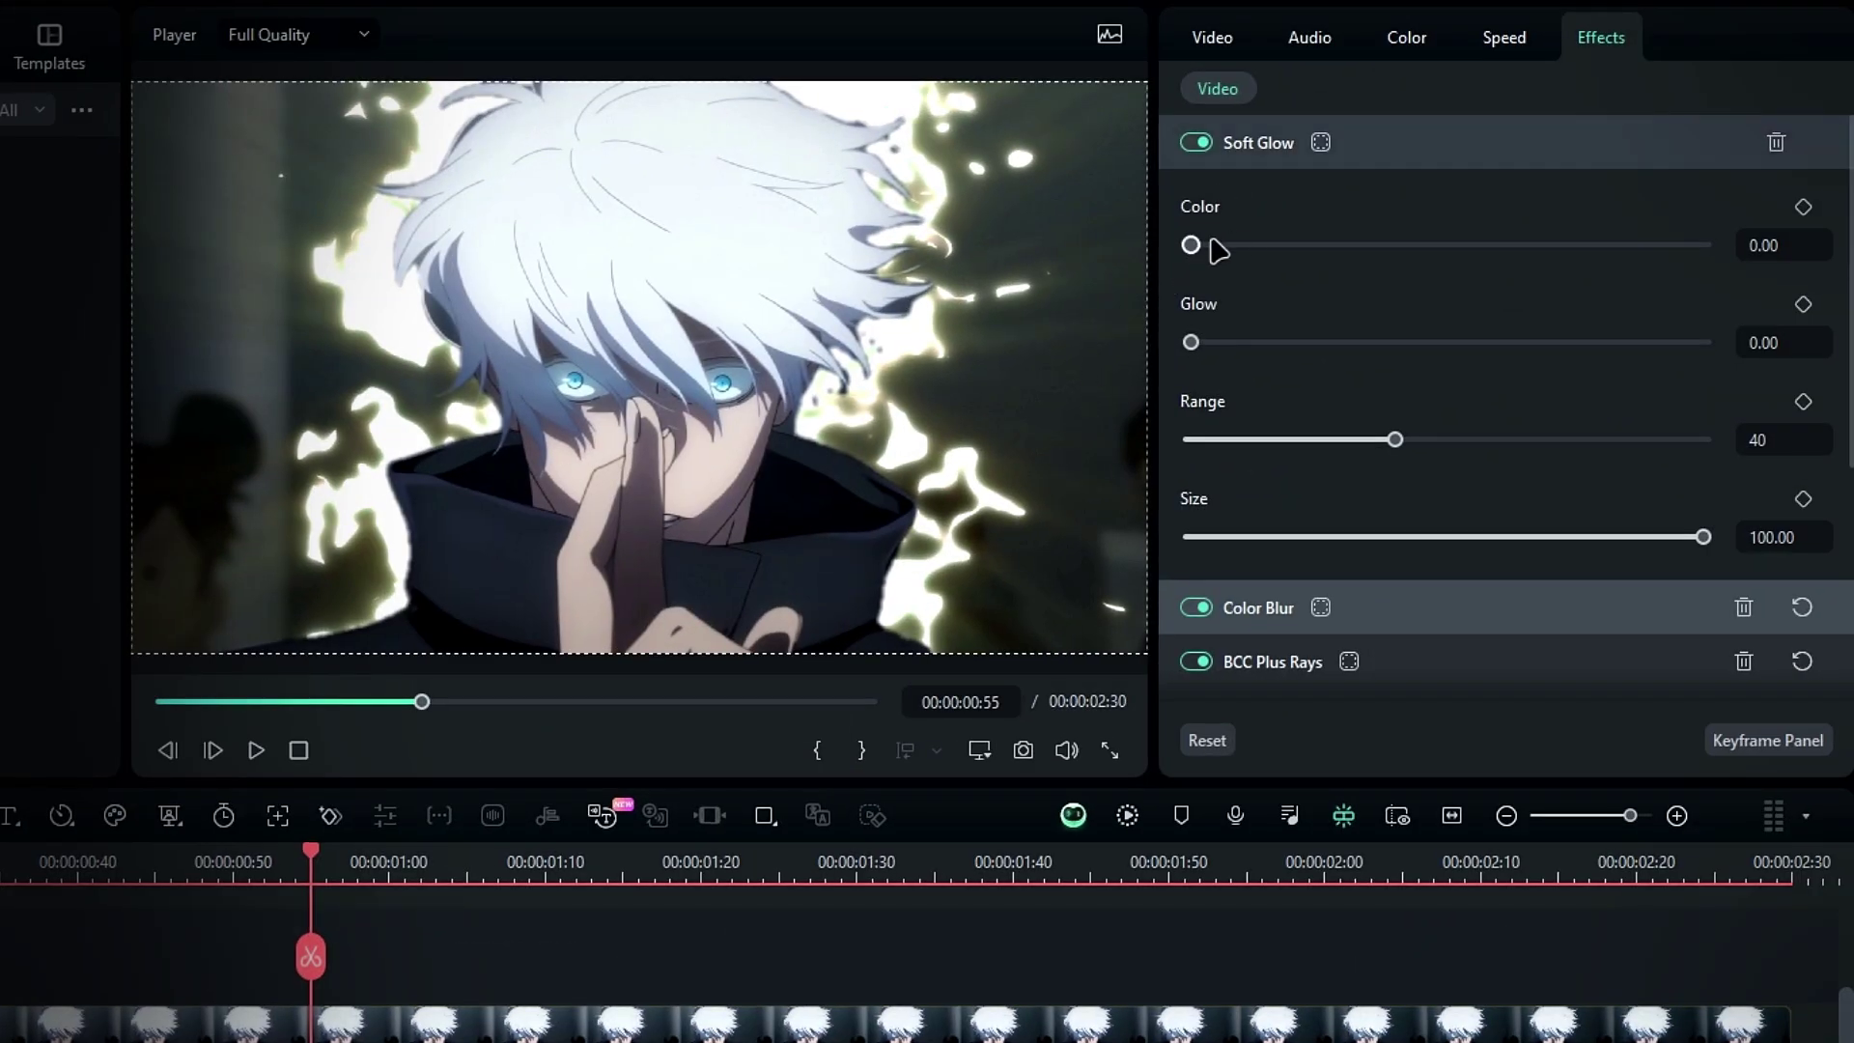
Set Soft Glow's Color to 60, Glow to 40 and Range to 20, and preview the aura.
left_click_drag(1632, 43, 1853, 45)
left_click_drag(1653, 253, 1506, 249)
left_click(1798, 254)
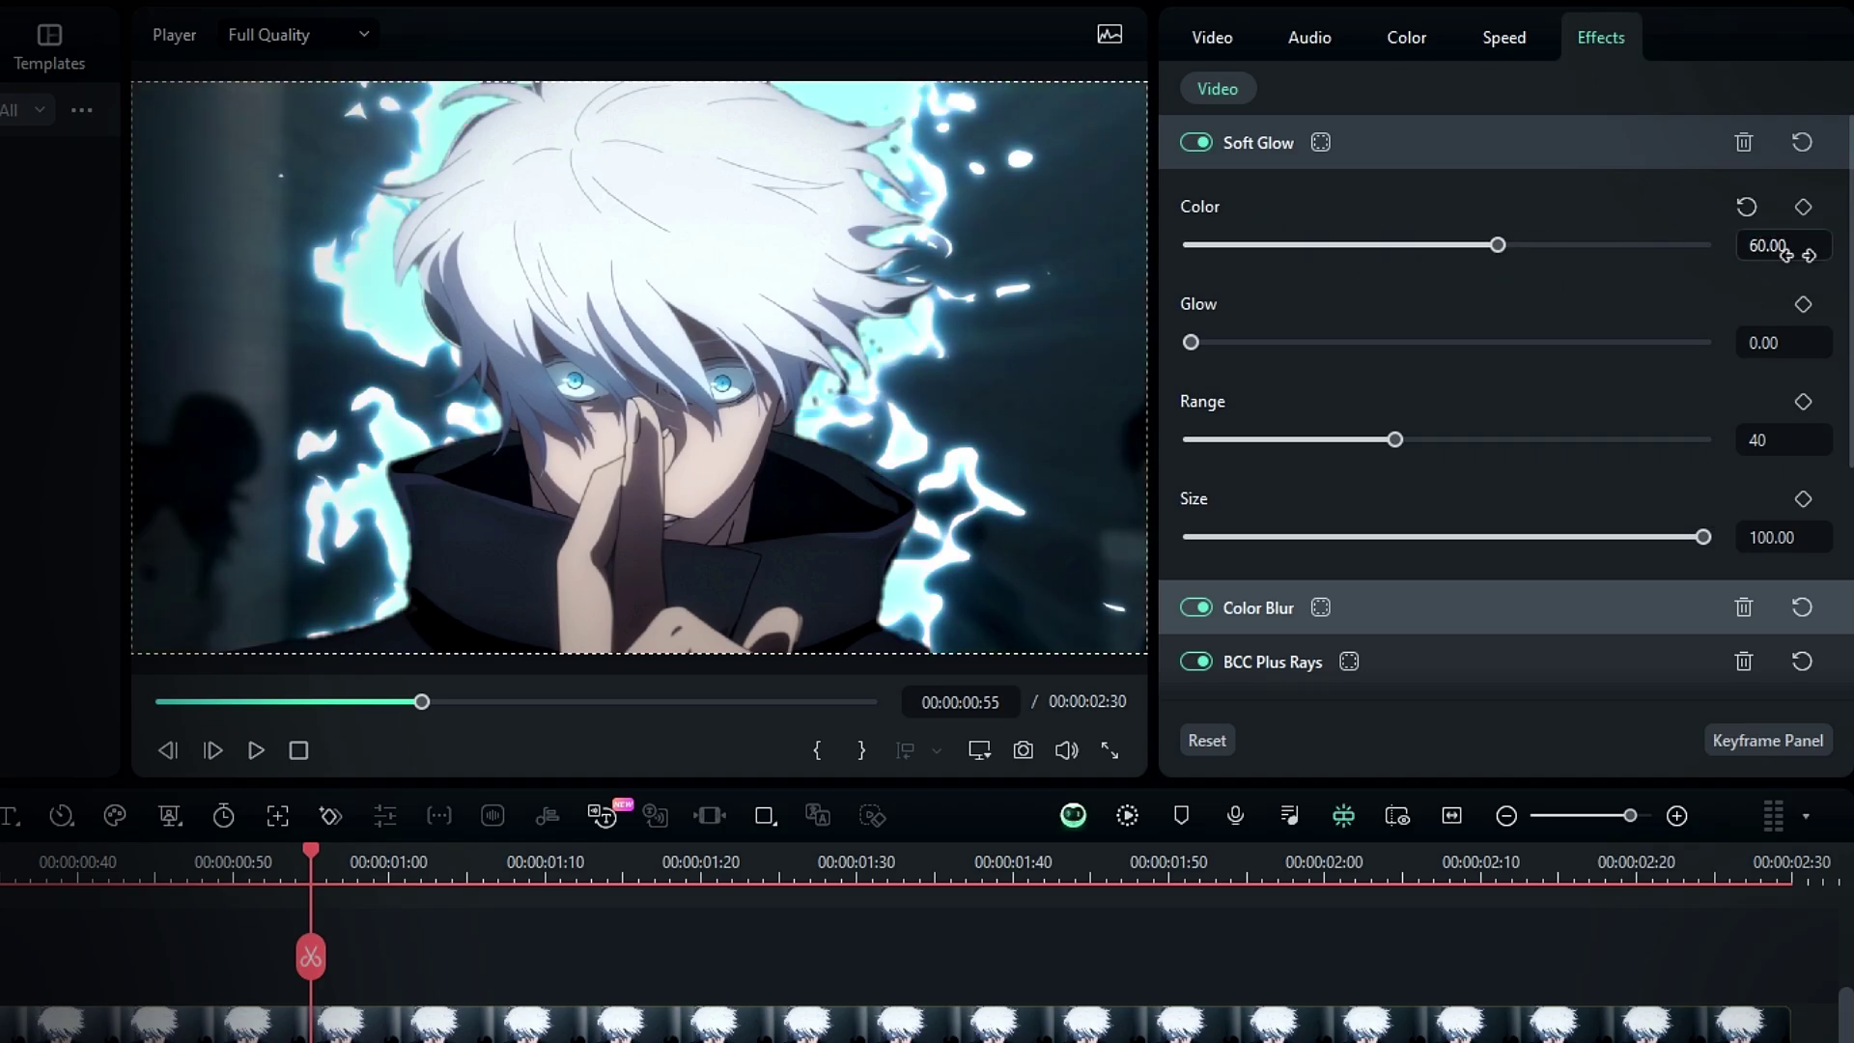
left_click_drag(1191, 342, 1325, 344)
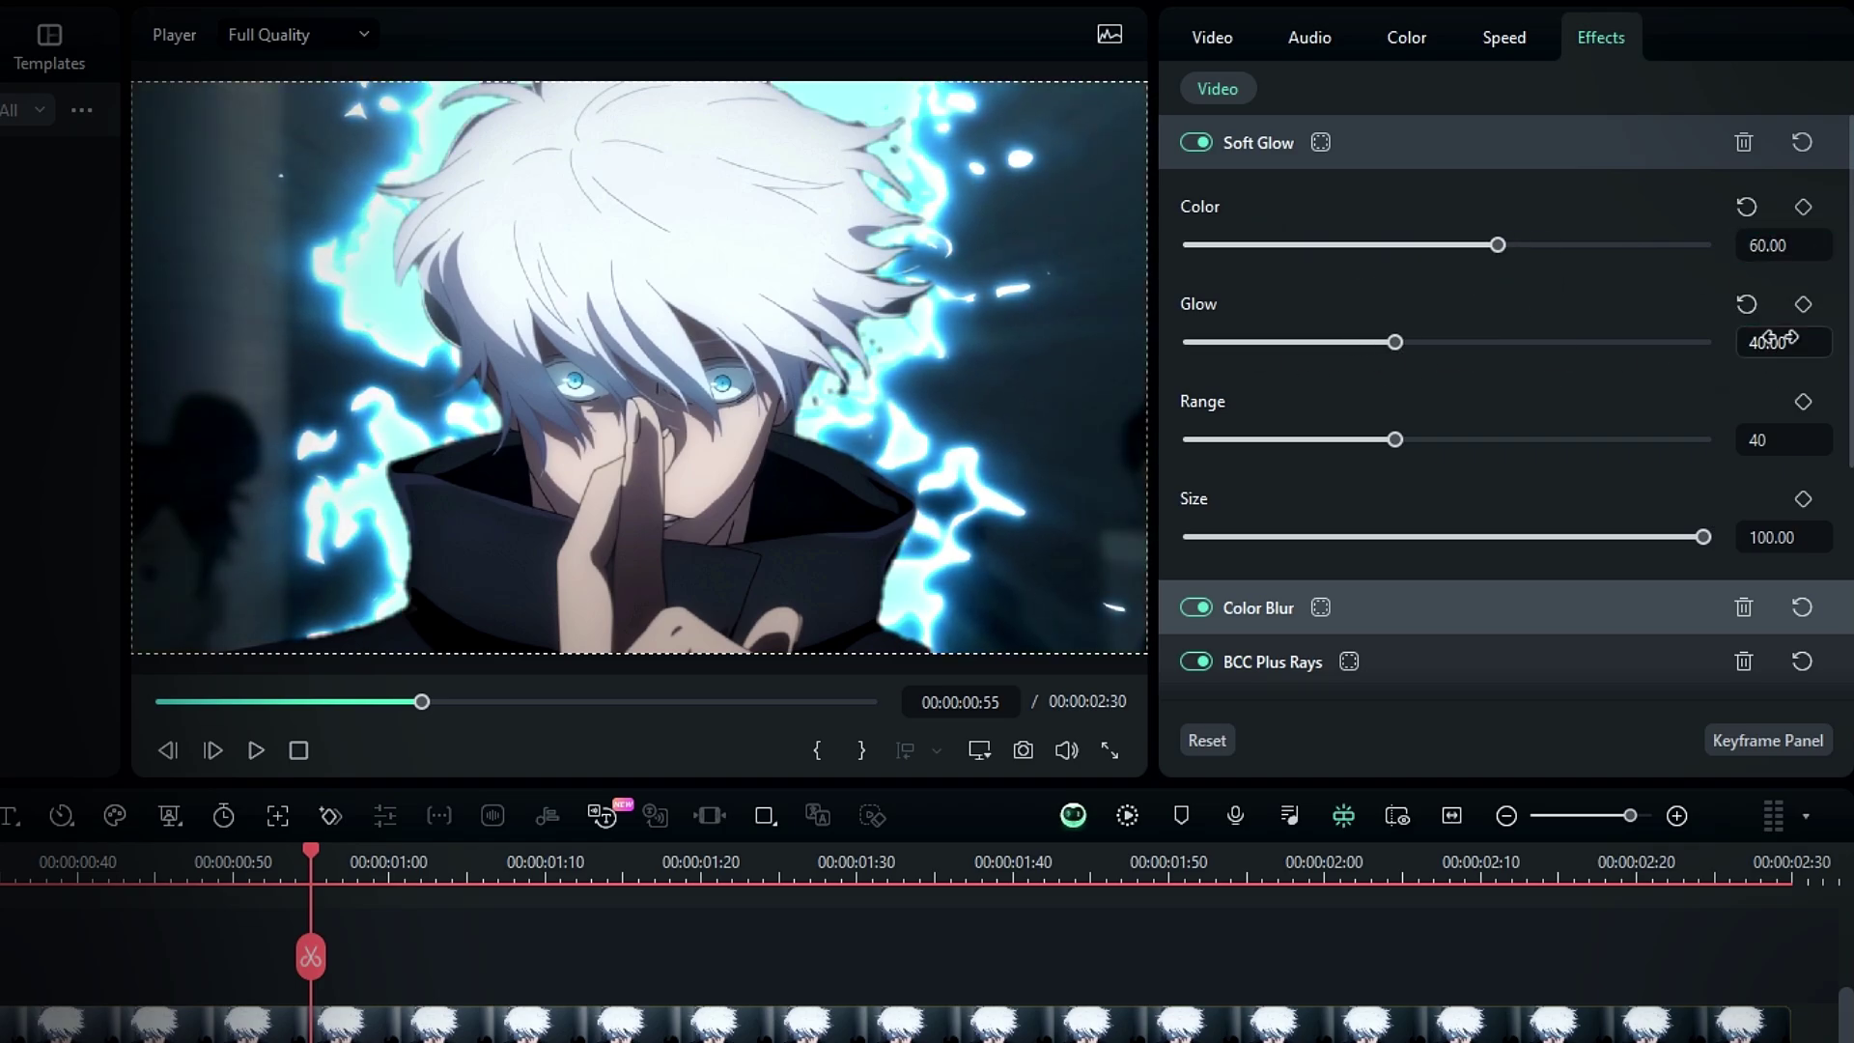
left_click_drag(1425, 440, 1324, 442)
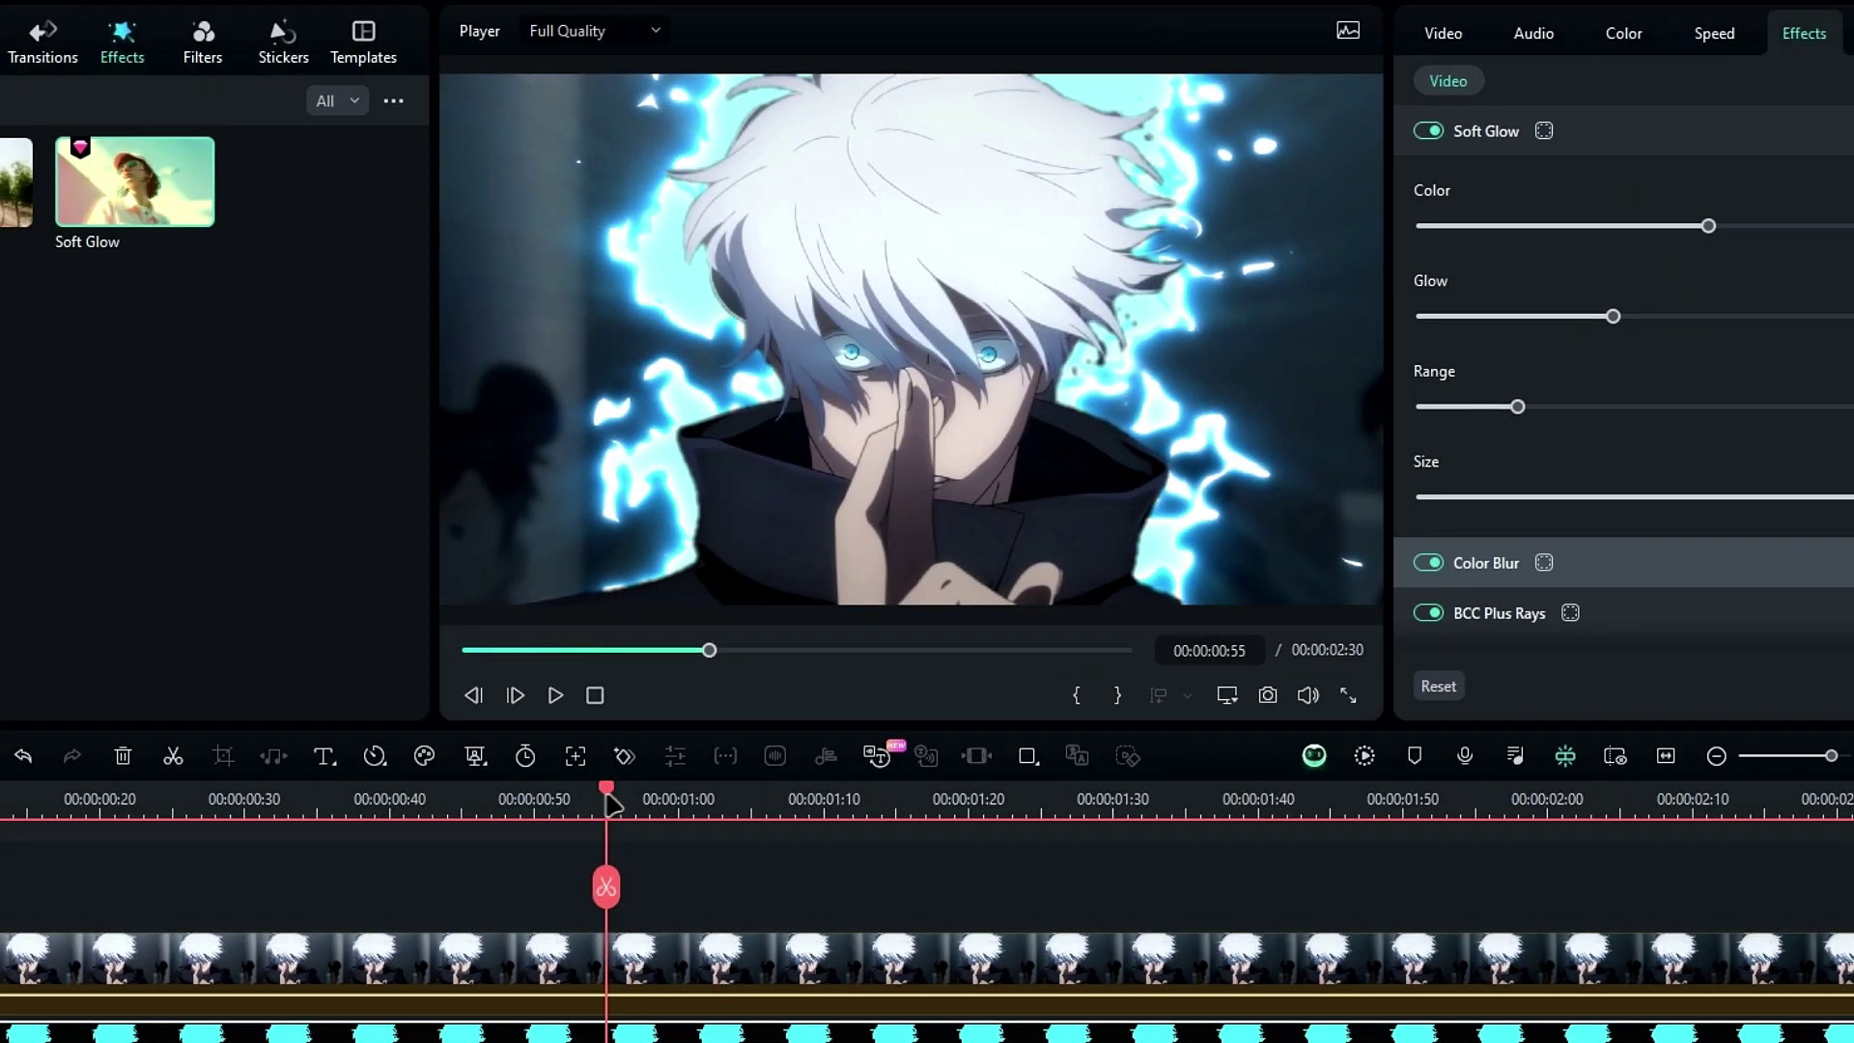
key("space")
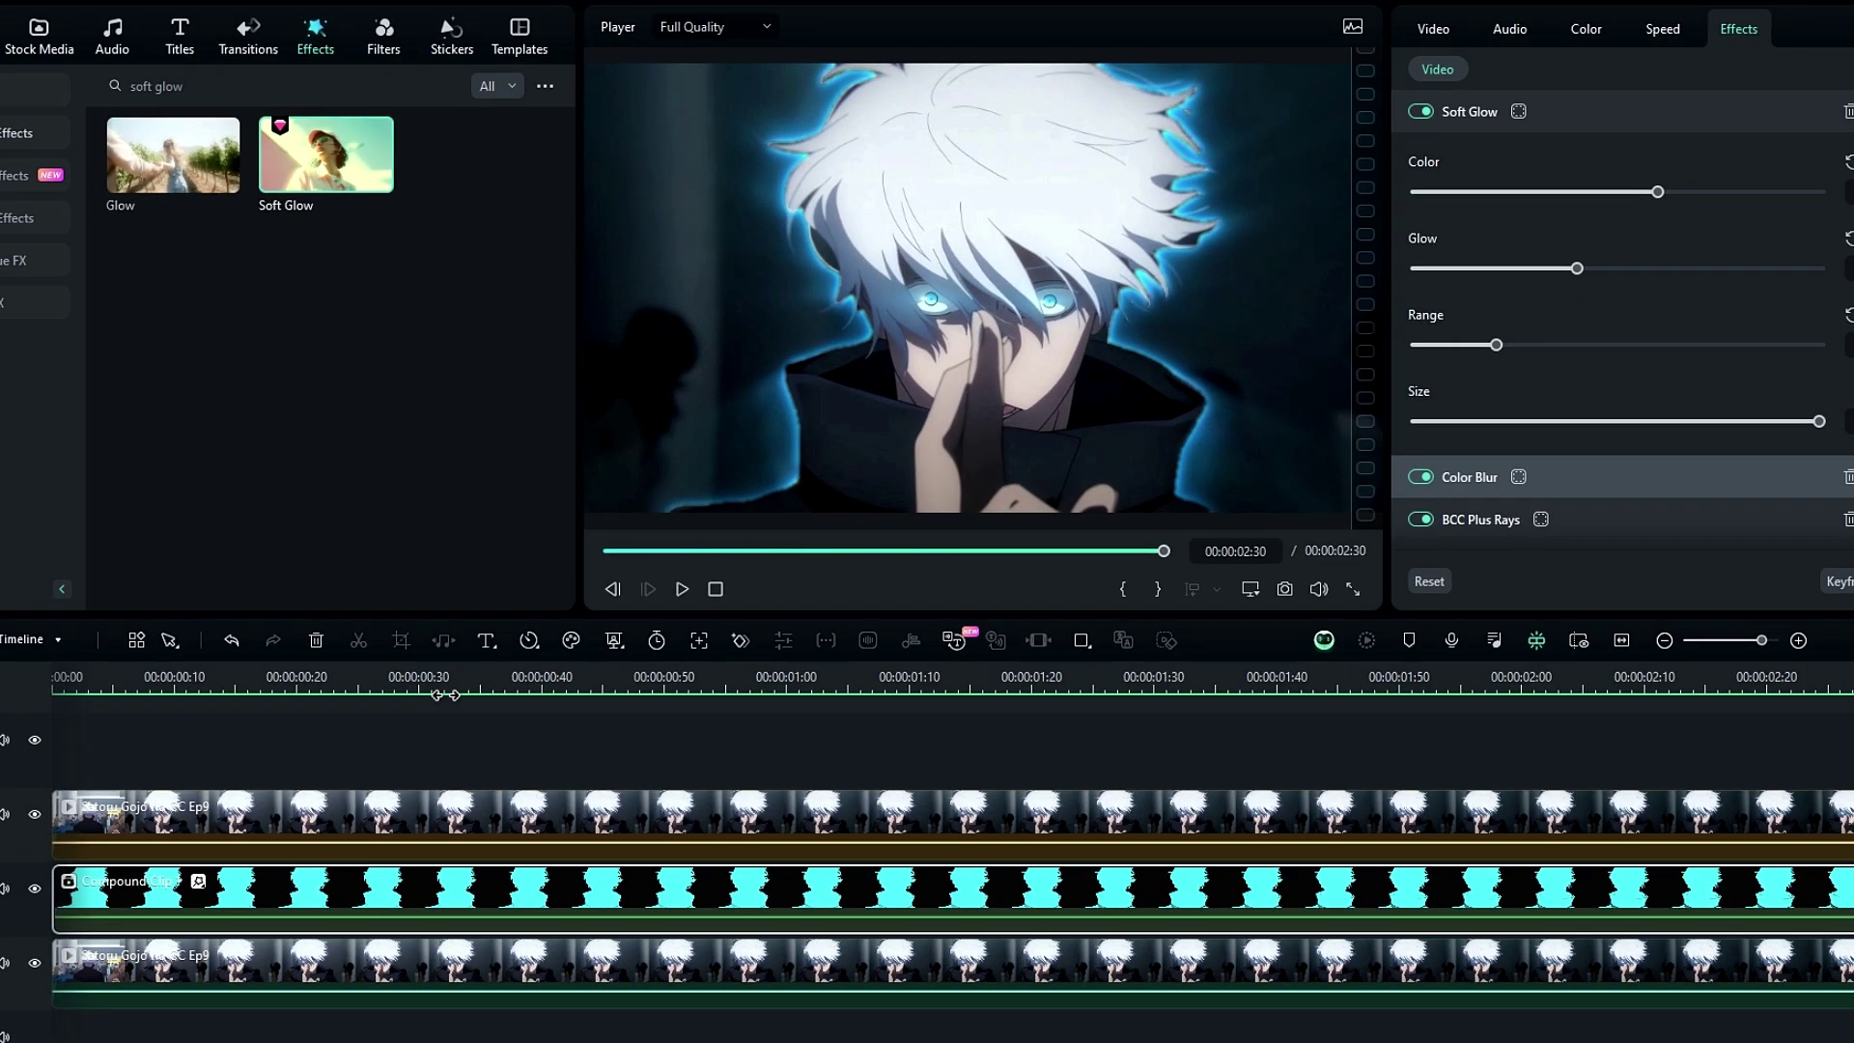
left_click_drag(456, 689, 592, 773)
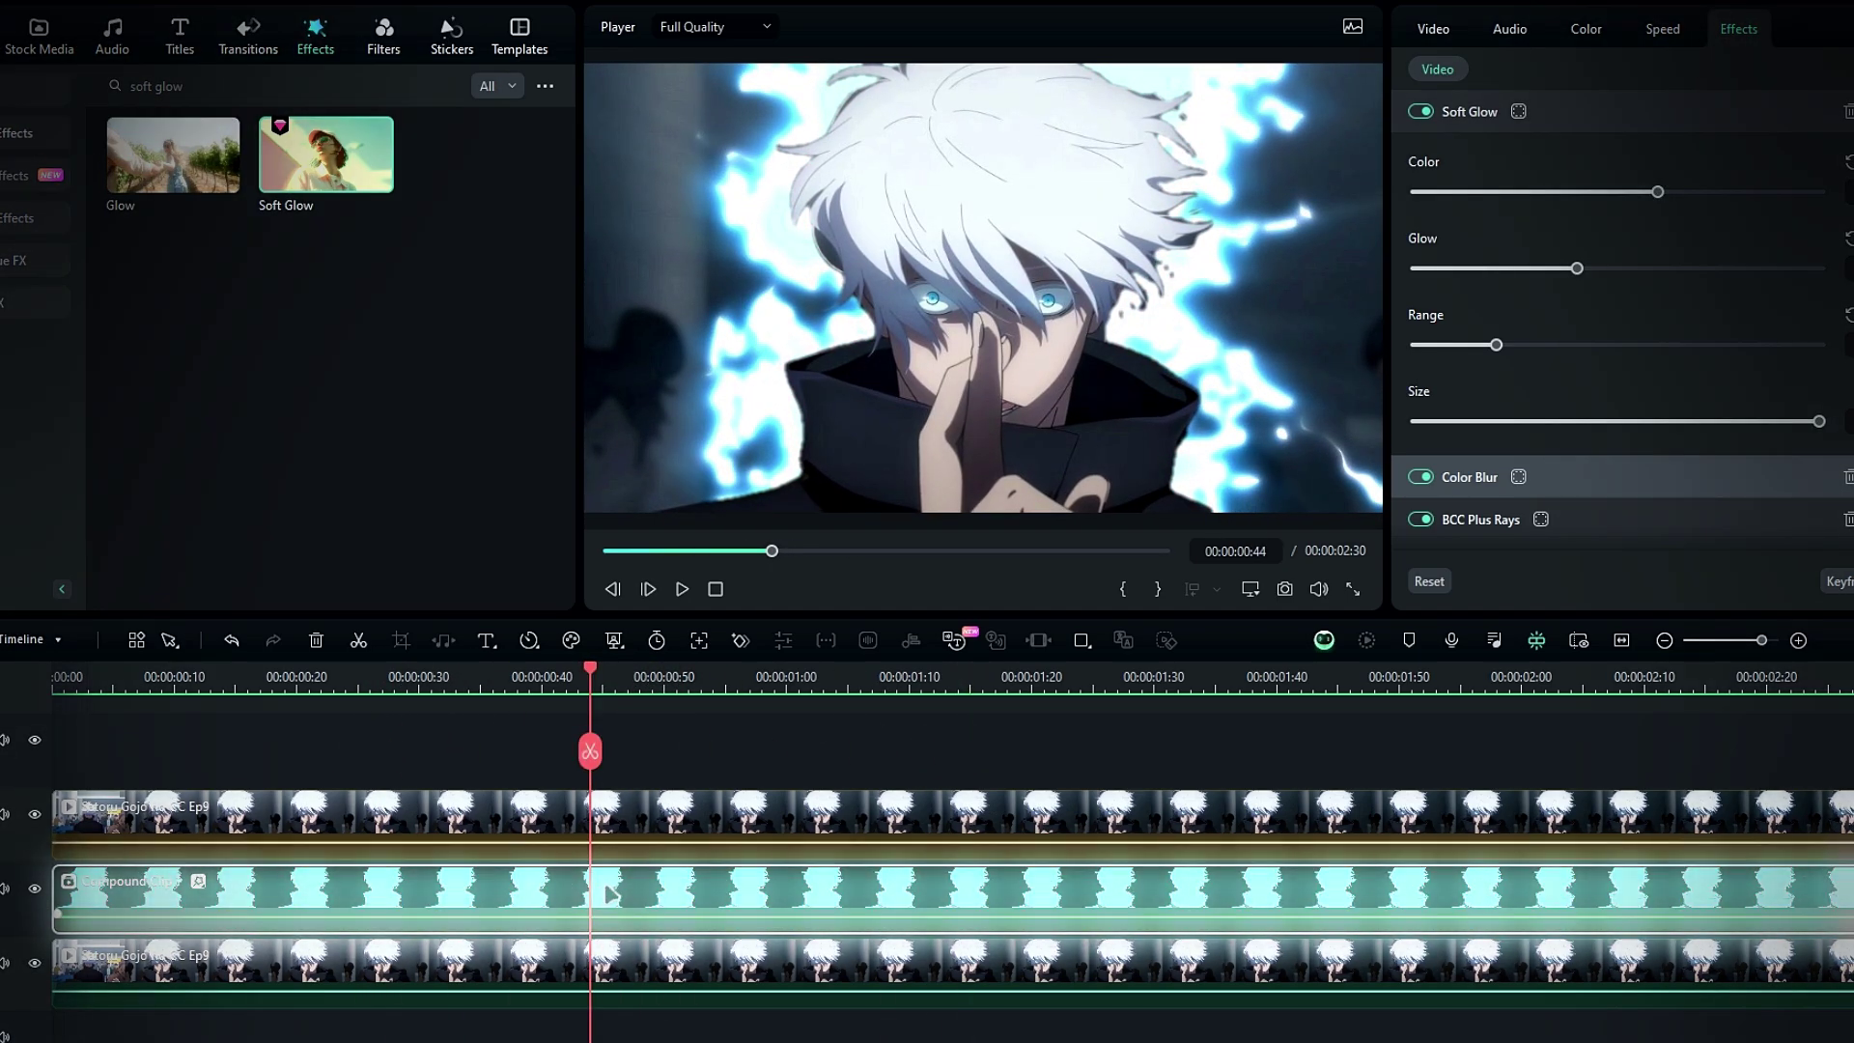
Open the compound clip and keyframe the Video 1 character clip's Scale at 0% at 00:00:00:00.
double_click(611, 894)
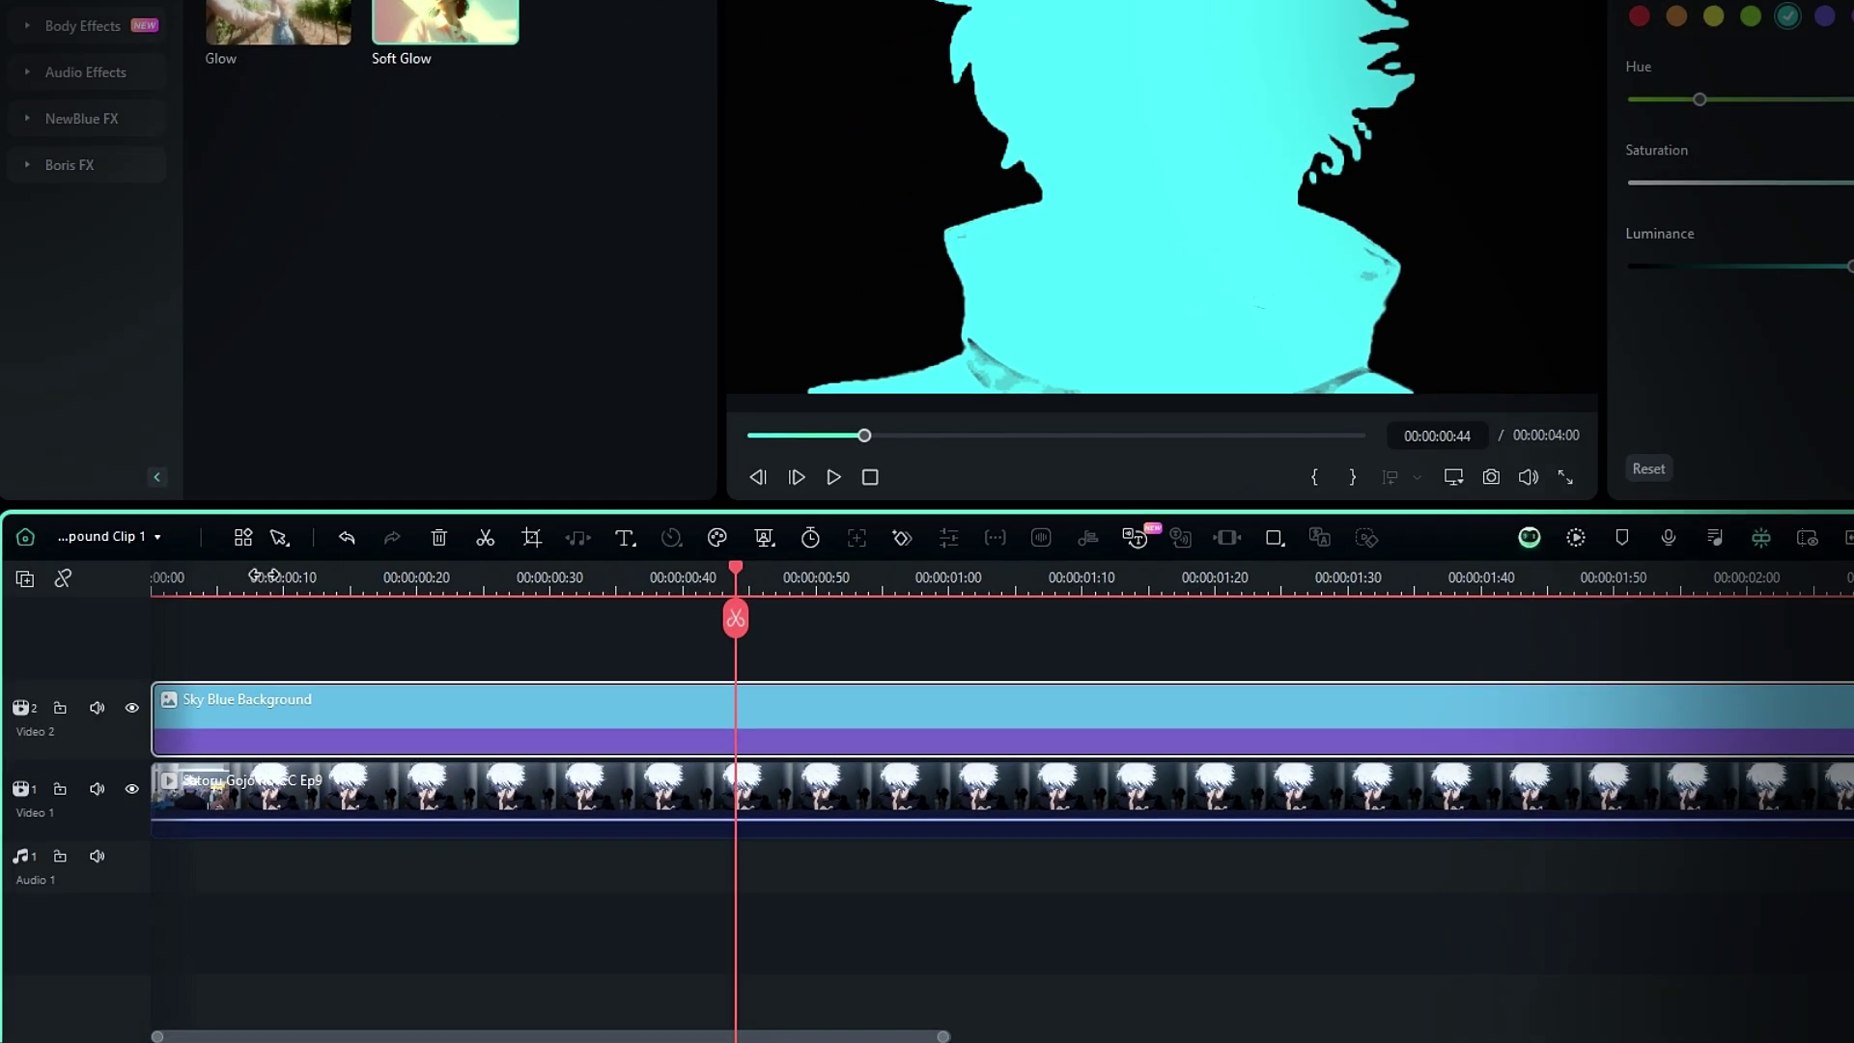
left_click_drag(158, 682, 68, 685)
left_click_drag(166, 592, 153, 599)
left_click(264, 802)
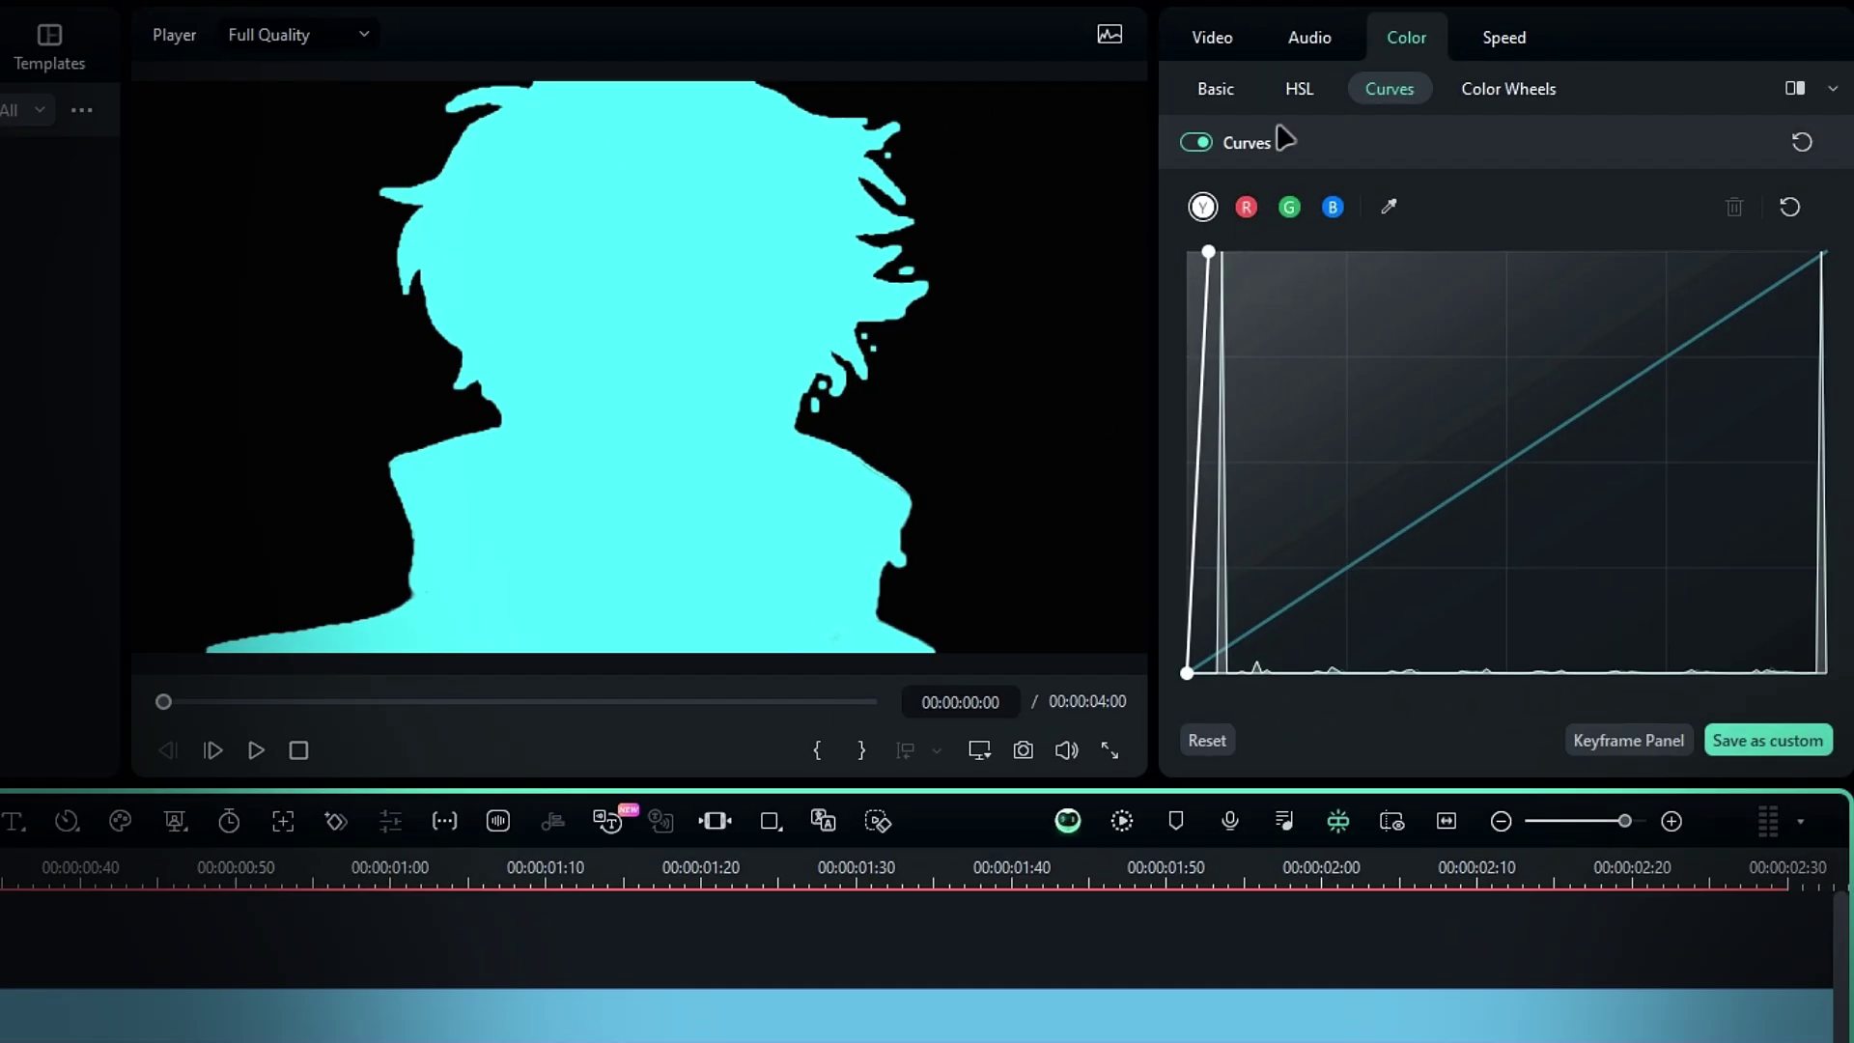
left_click(1213, 36)
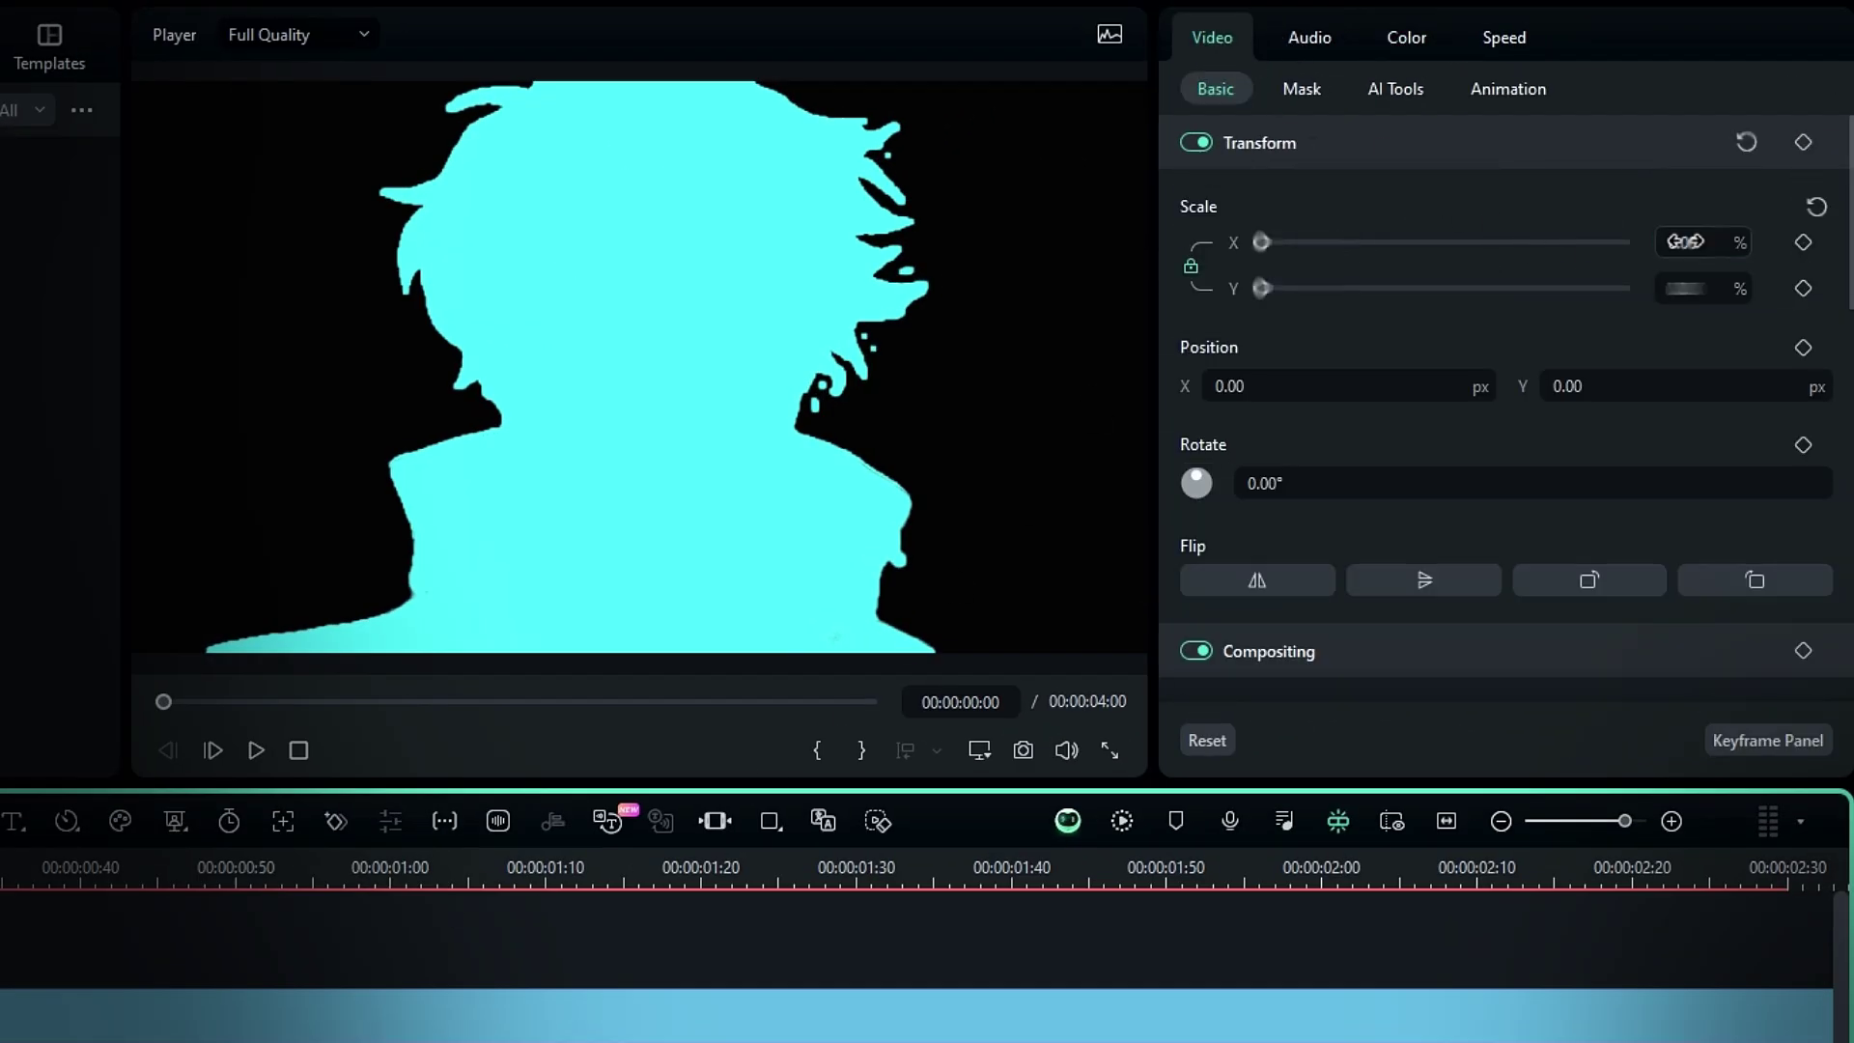
left_click(1685, 241)
type("0")
key("Return")
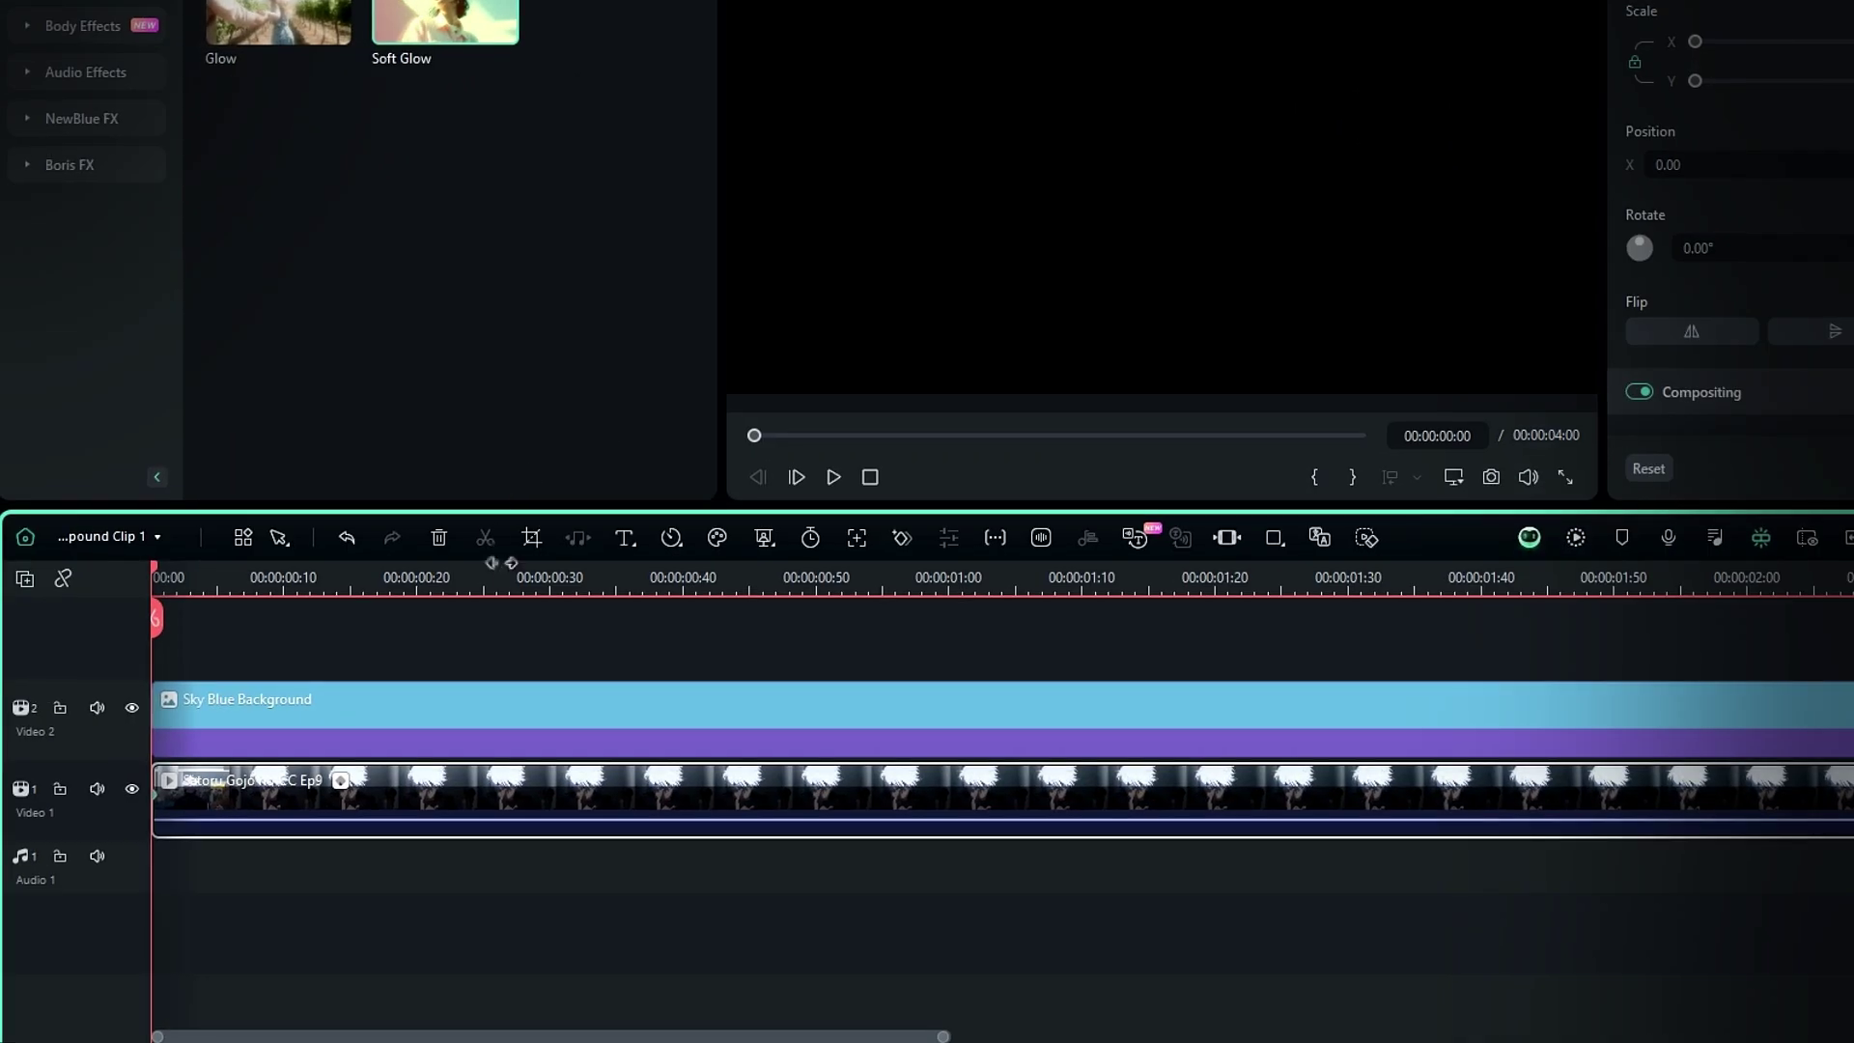
Keyframe the character clip's Scale back at 100% at 00:00:00:35.
left_click(682, 589)
left_click_drag(682, 623, 616, 618)
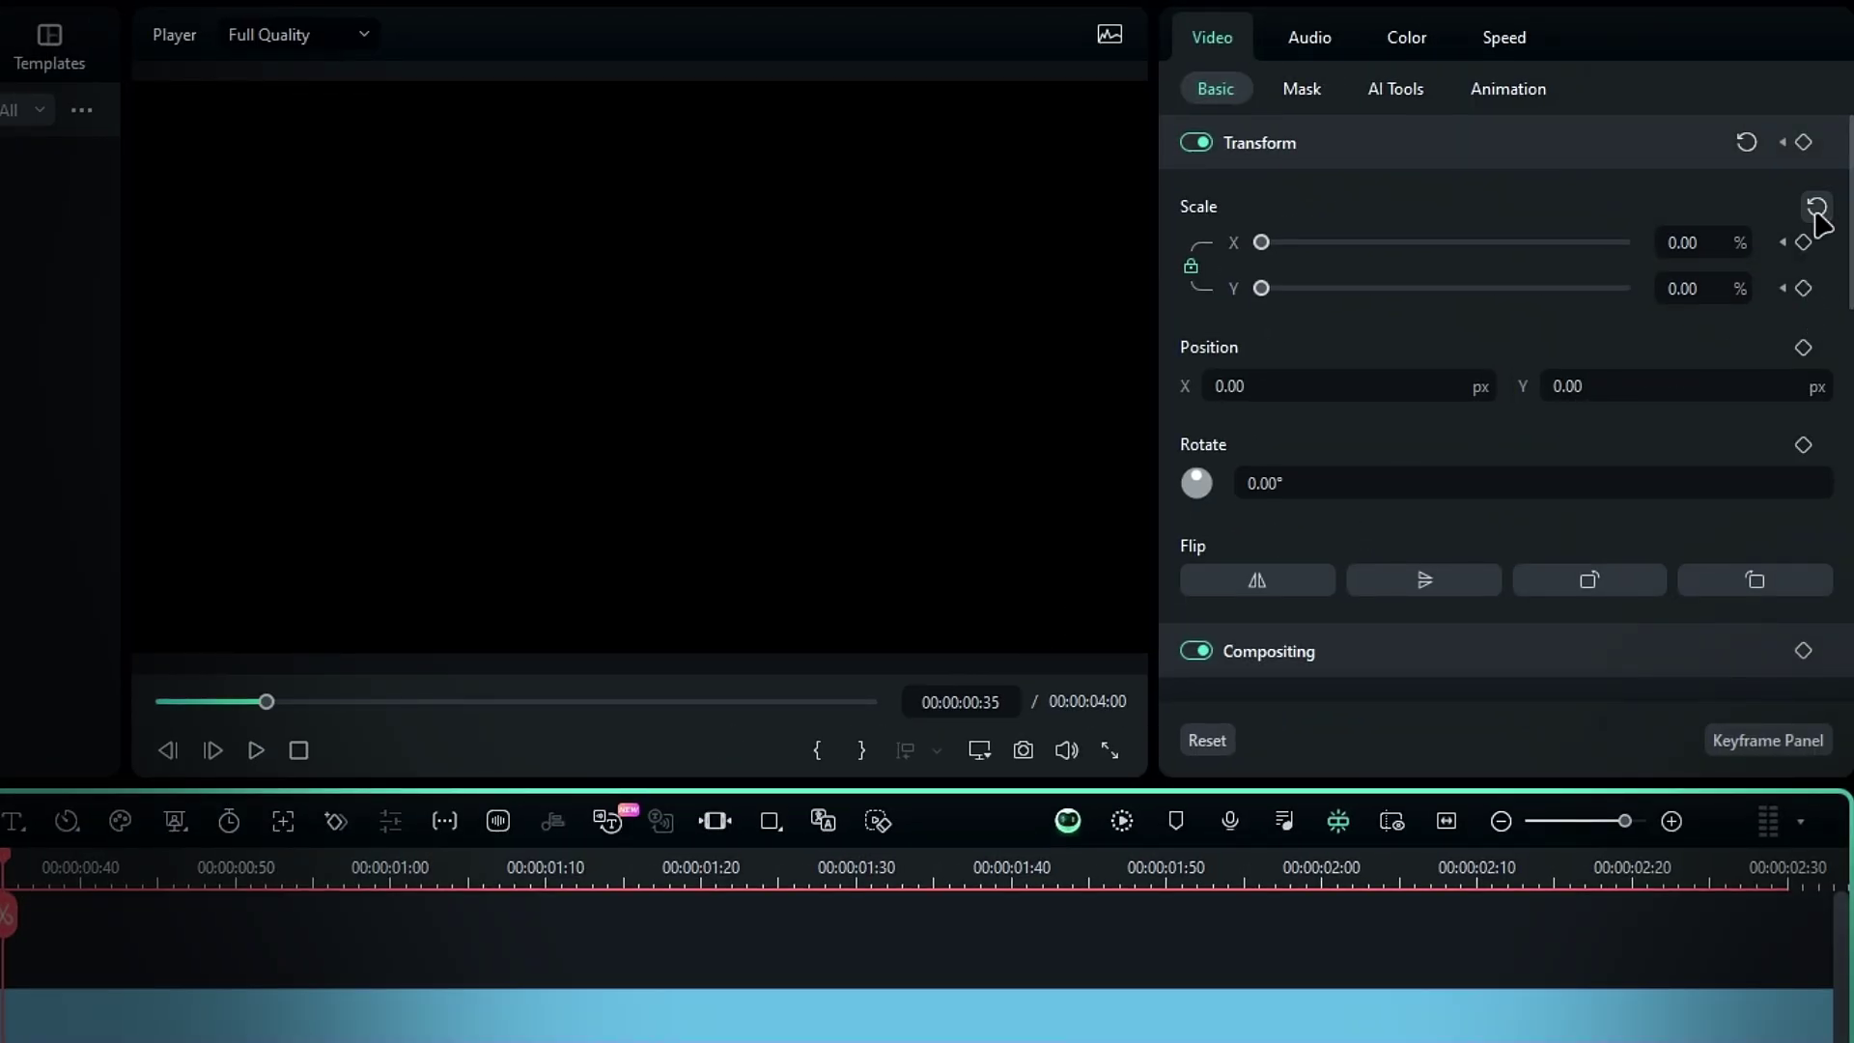
left_click(1817, 208)
Show the keyframe graph, select the Scale keyframes at 00:00:00:35 and apply Ease out to them.
left_click(1768, 740)
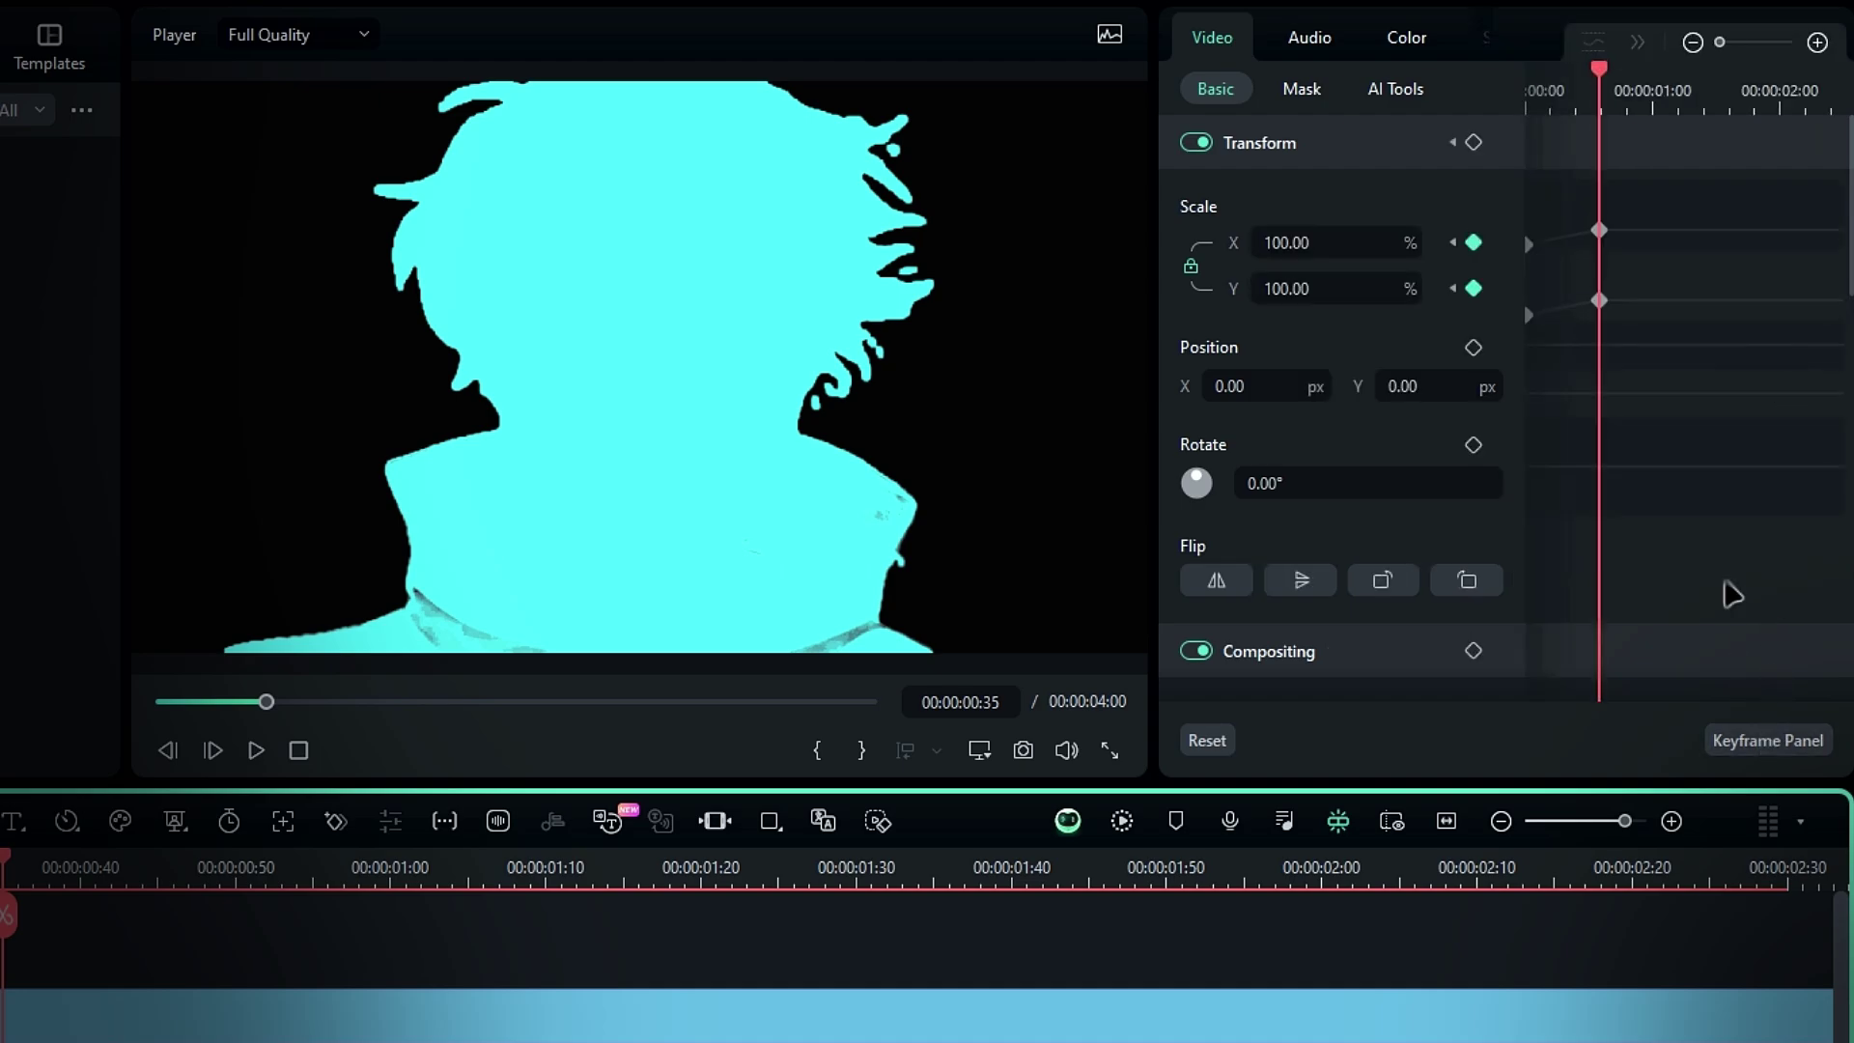
left_click_drag(1681, 180, 1575, 369)
right_click(1603, 294)
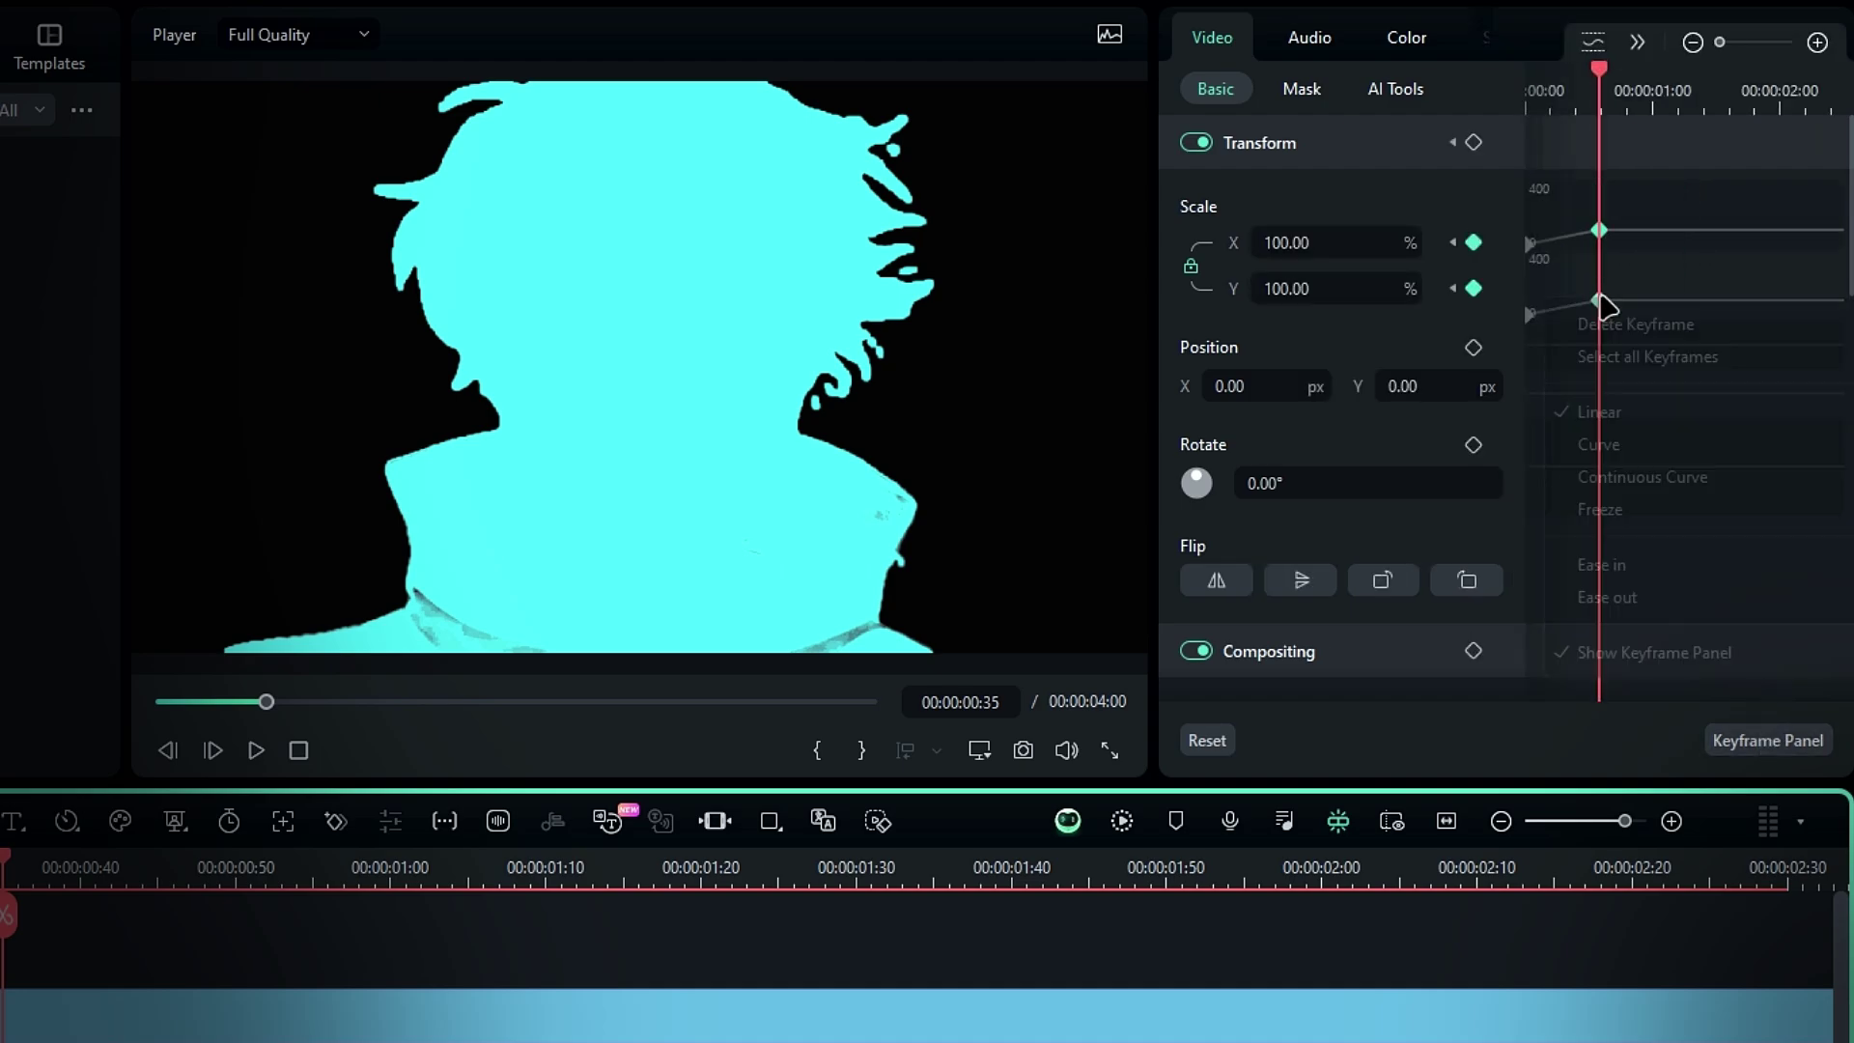
left_click(1642, 607)
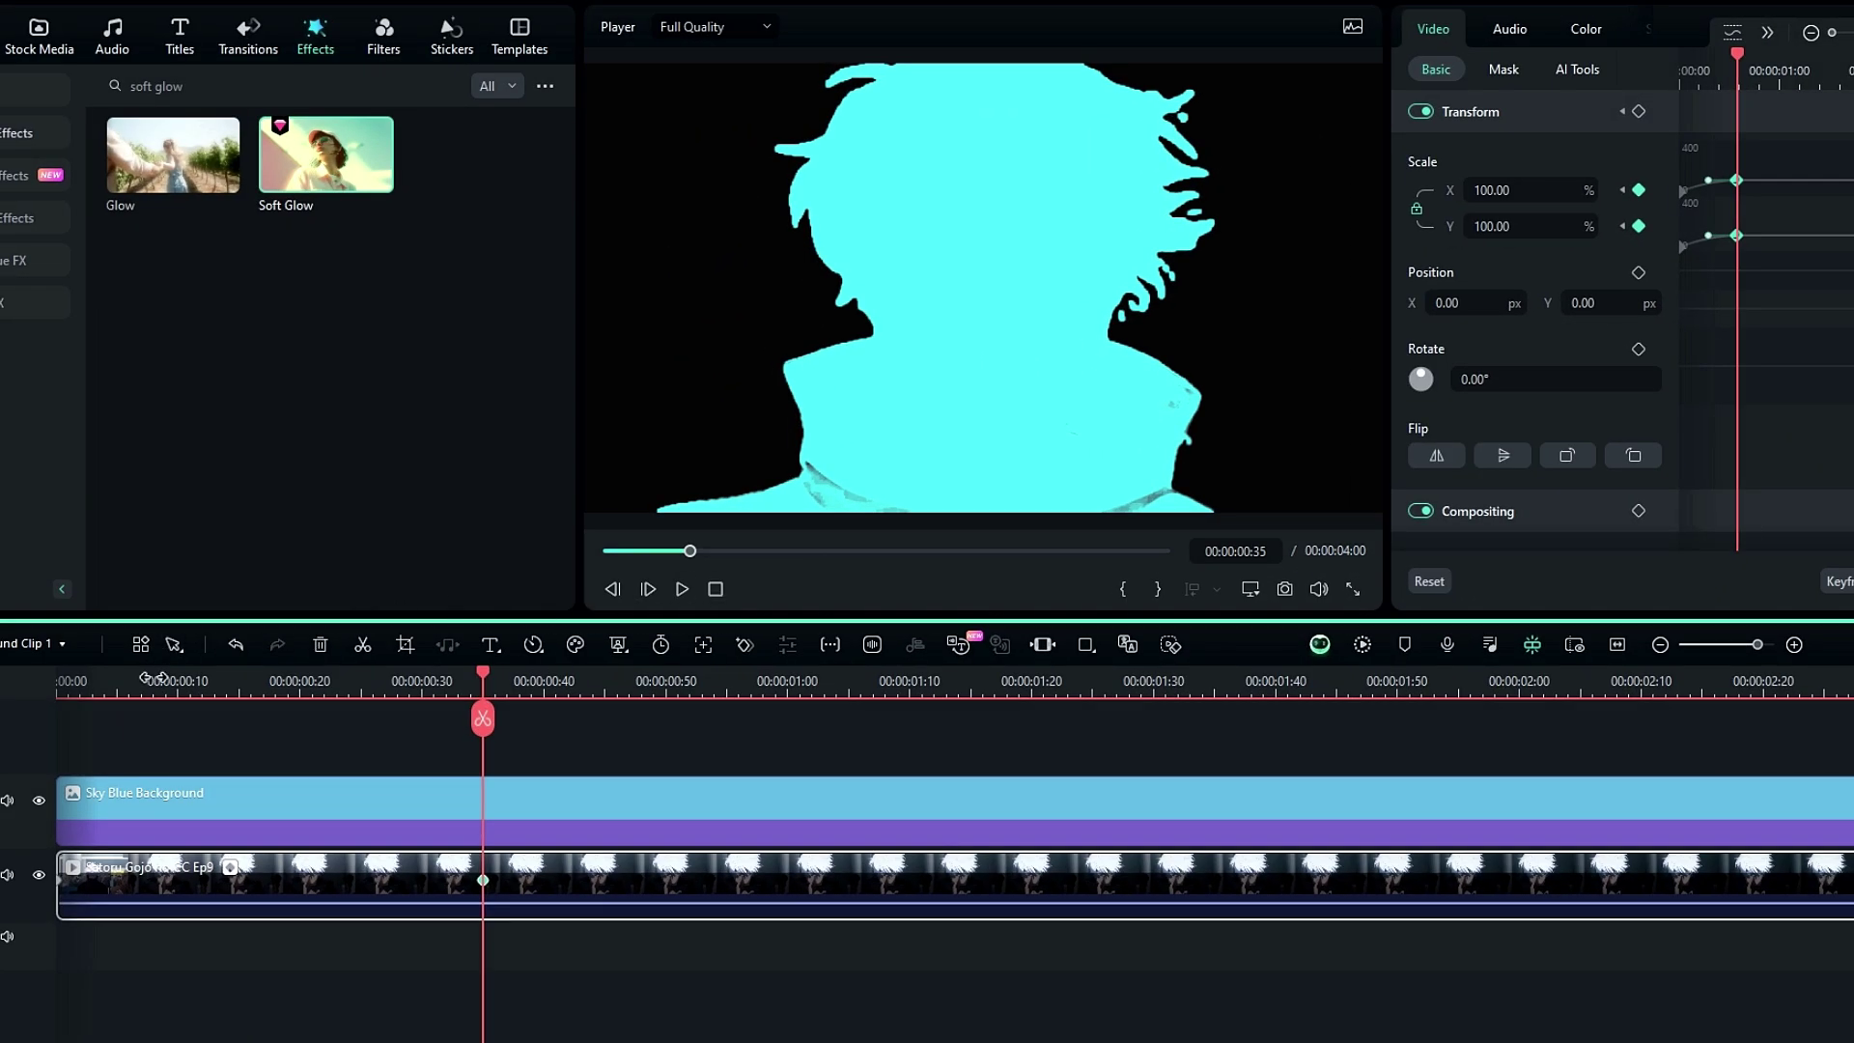
Check the start of the scale-up animation inside the compound clip and return to the main timeline.
left_click_drag(150, 679, 93, 685)
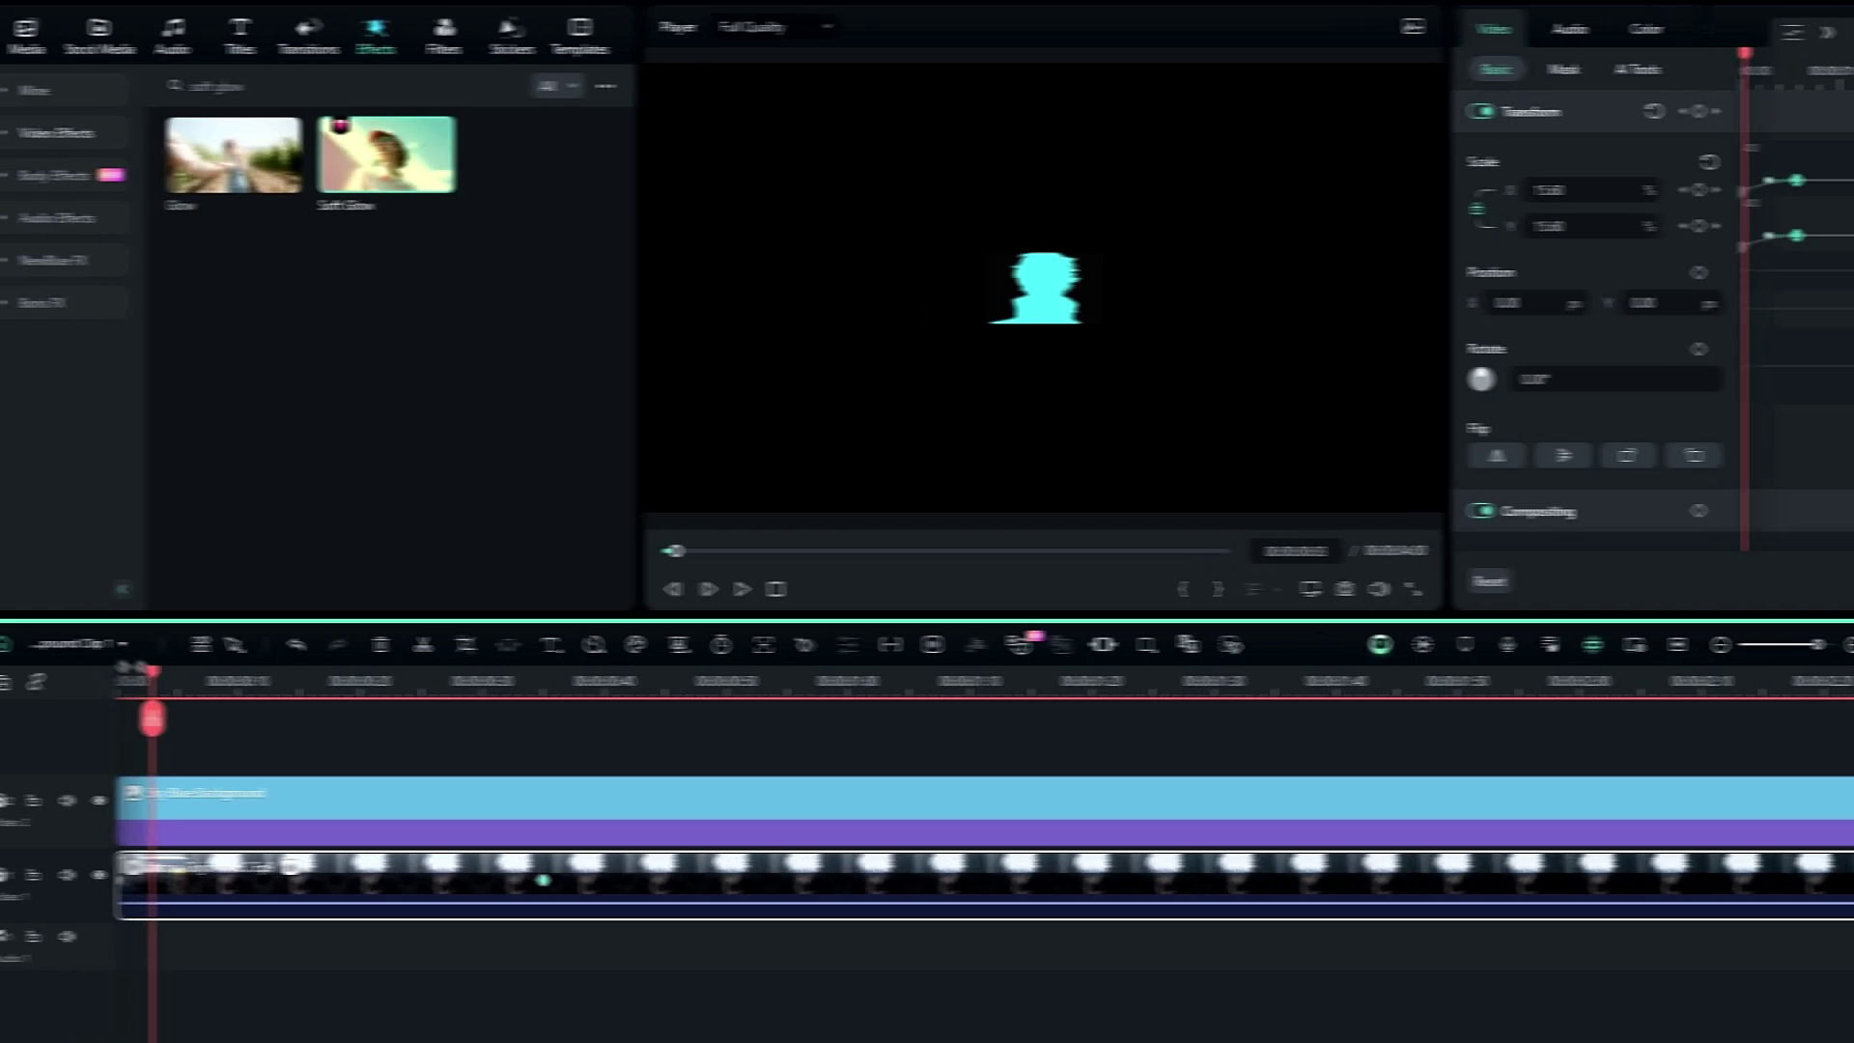
left_click(52, 643)
left_click(82, 674)
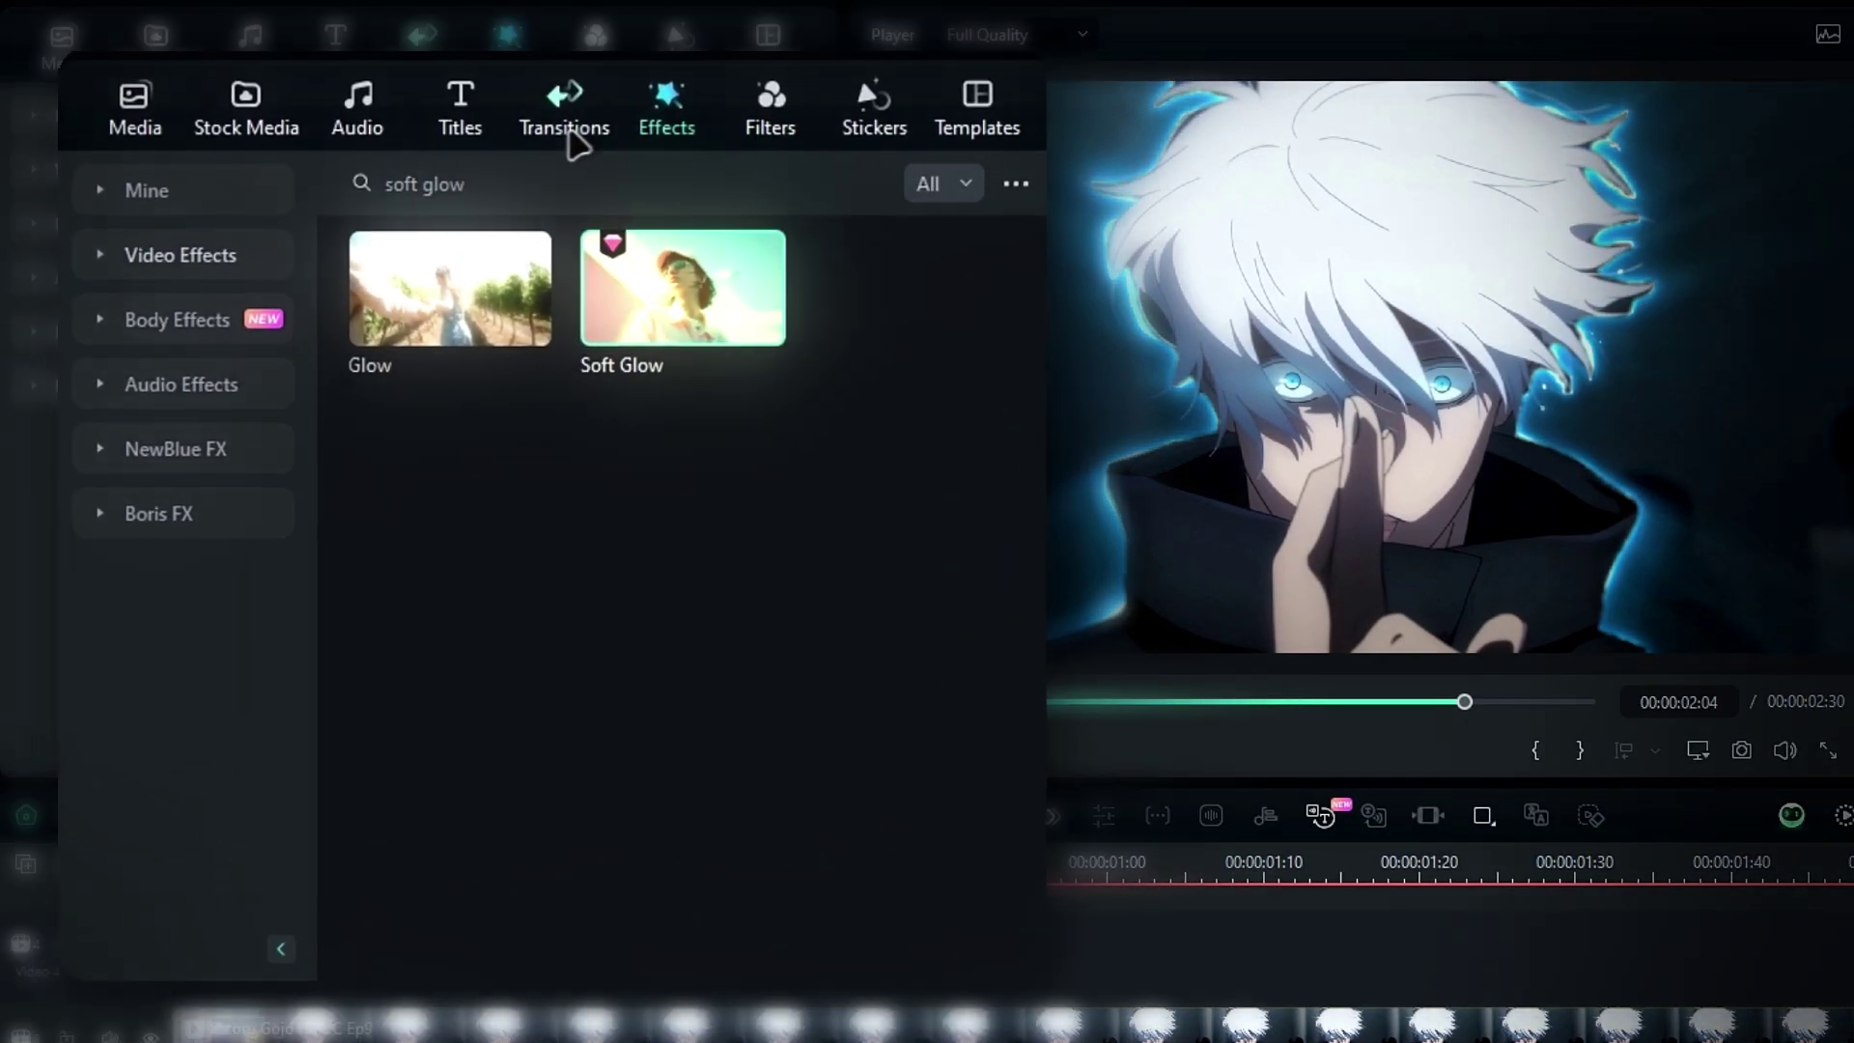
Add a Dissolve transition lasting 00:00:00:40 at the end of the compound clip, and save and play back the project.
left_click(416, 64)
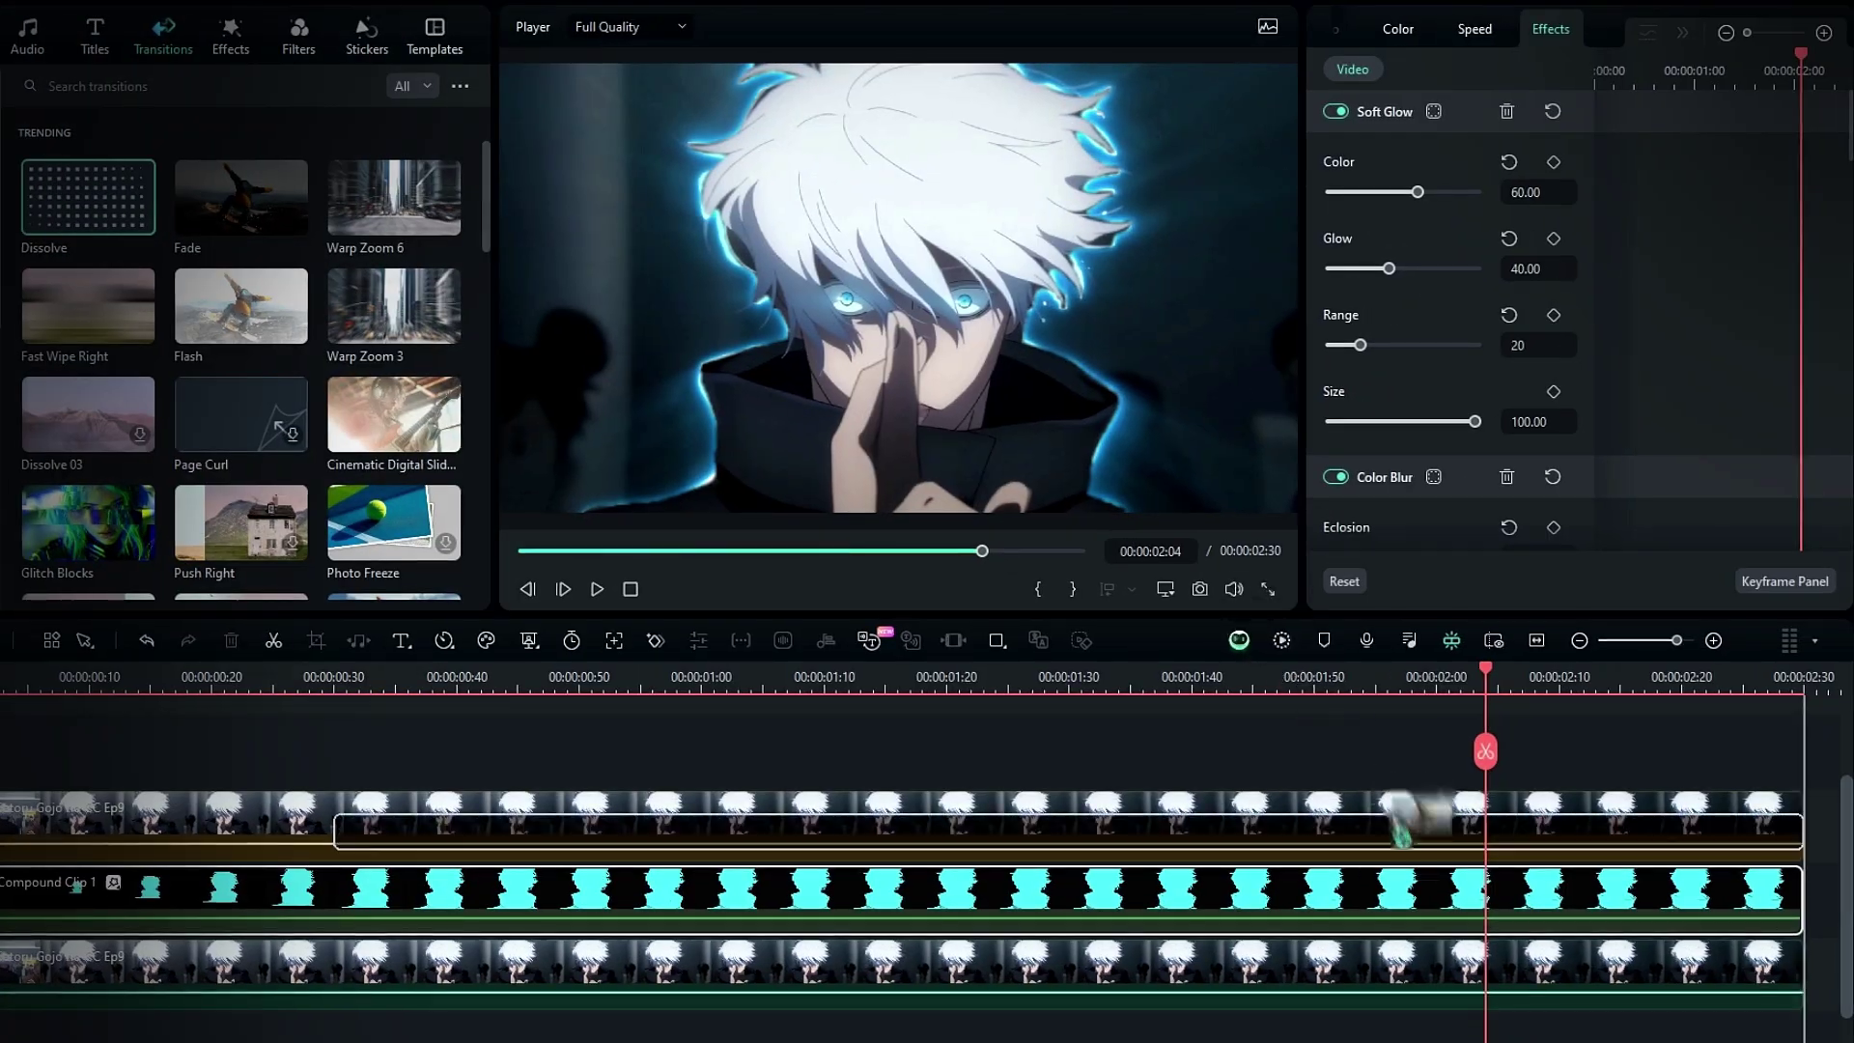
left_click_drag(88, 197, 1420, 881)
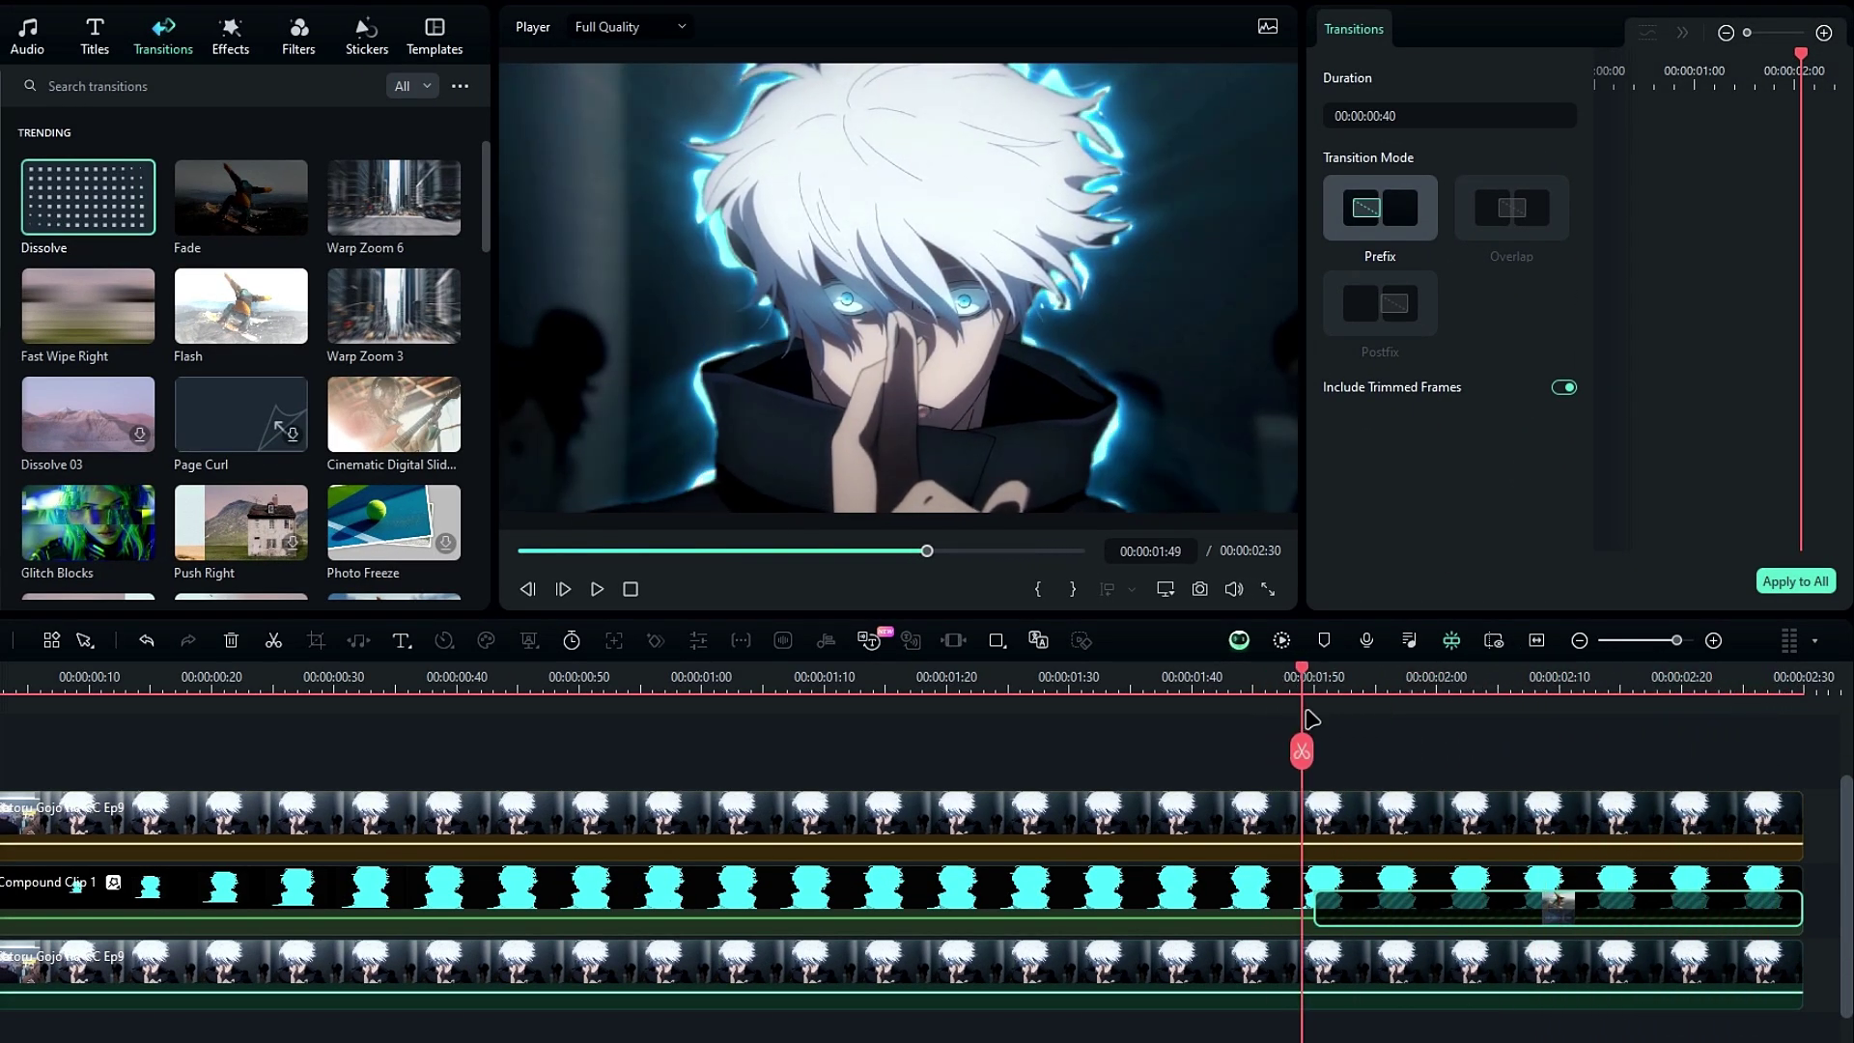
key("ctrl+s")
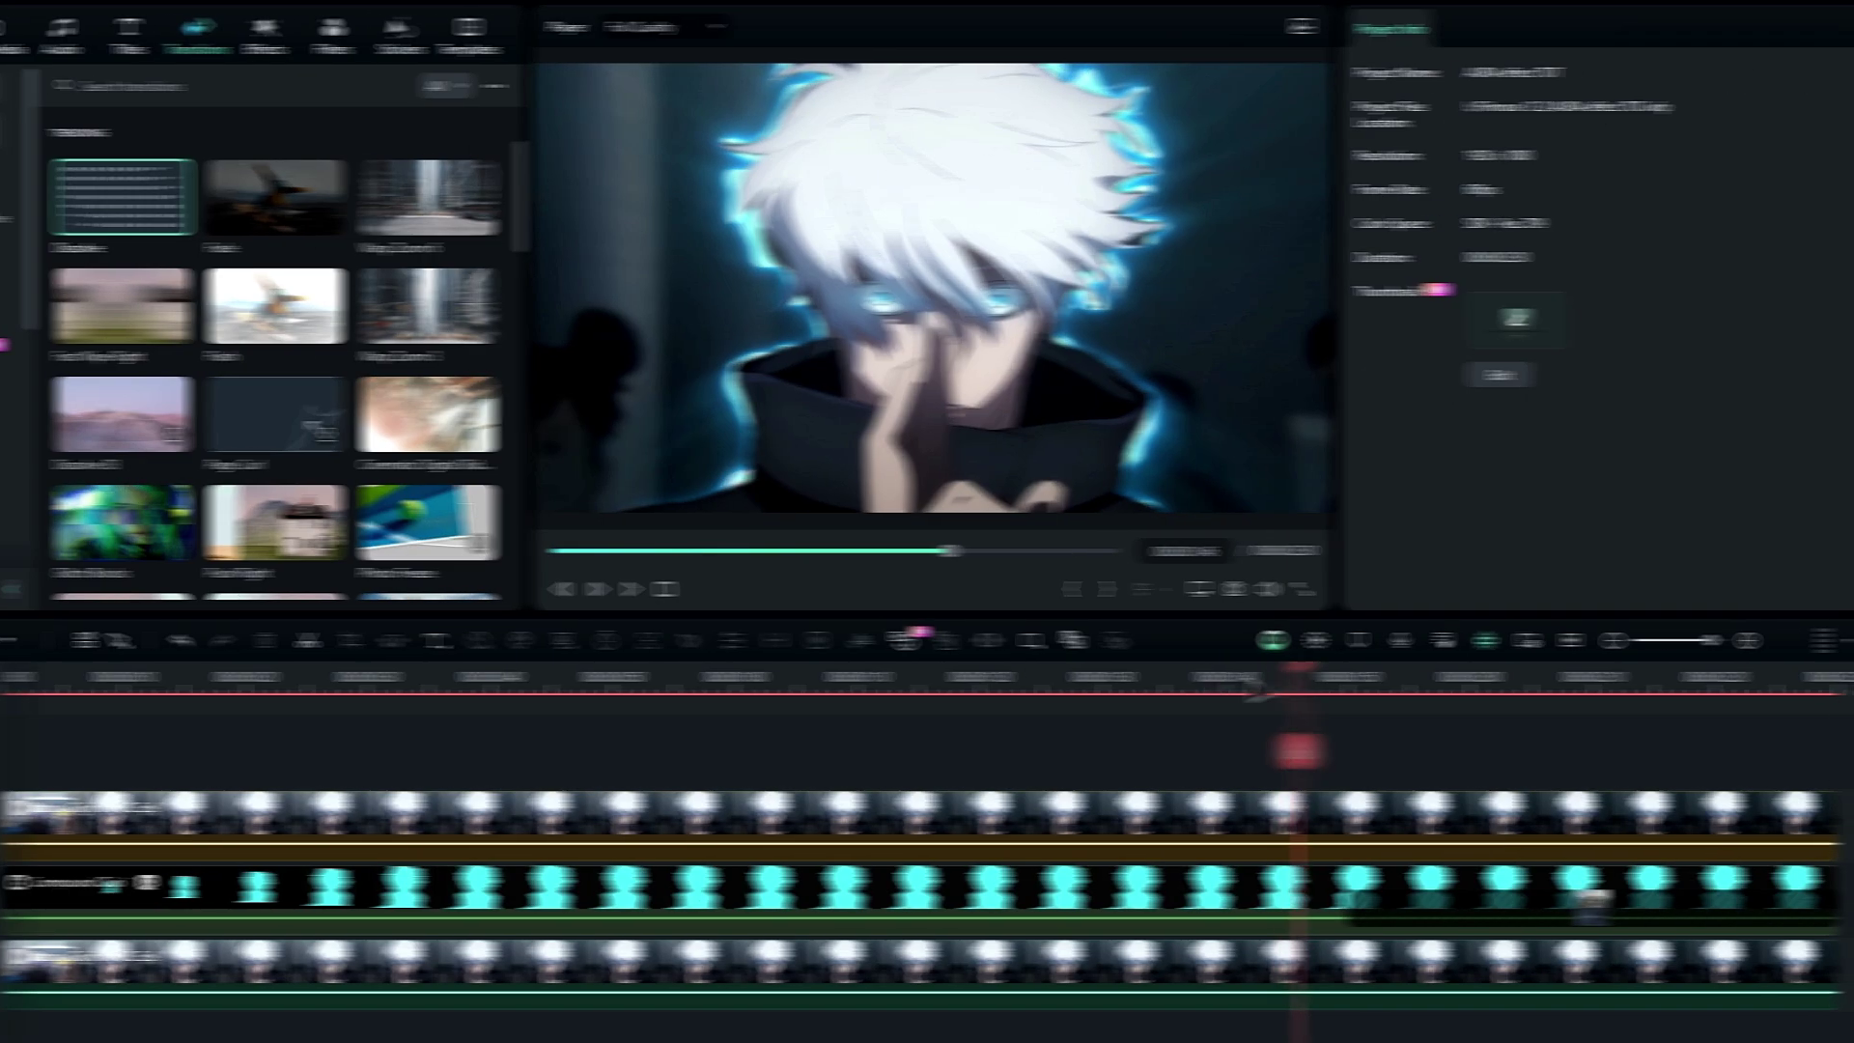
key("space")
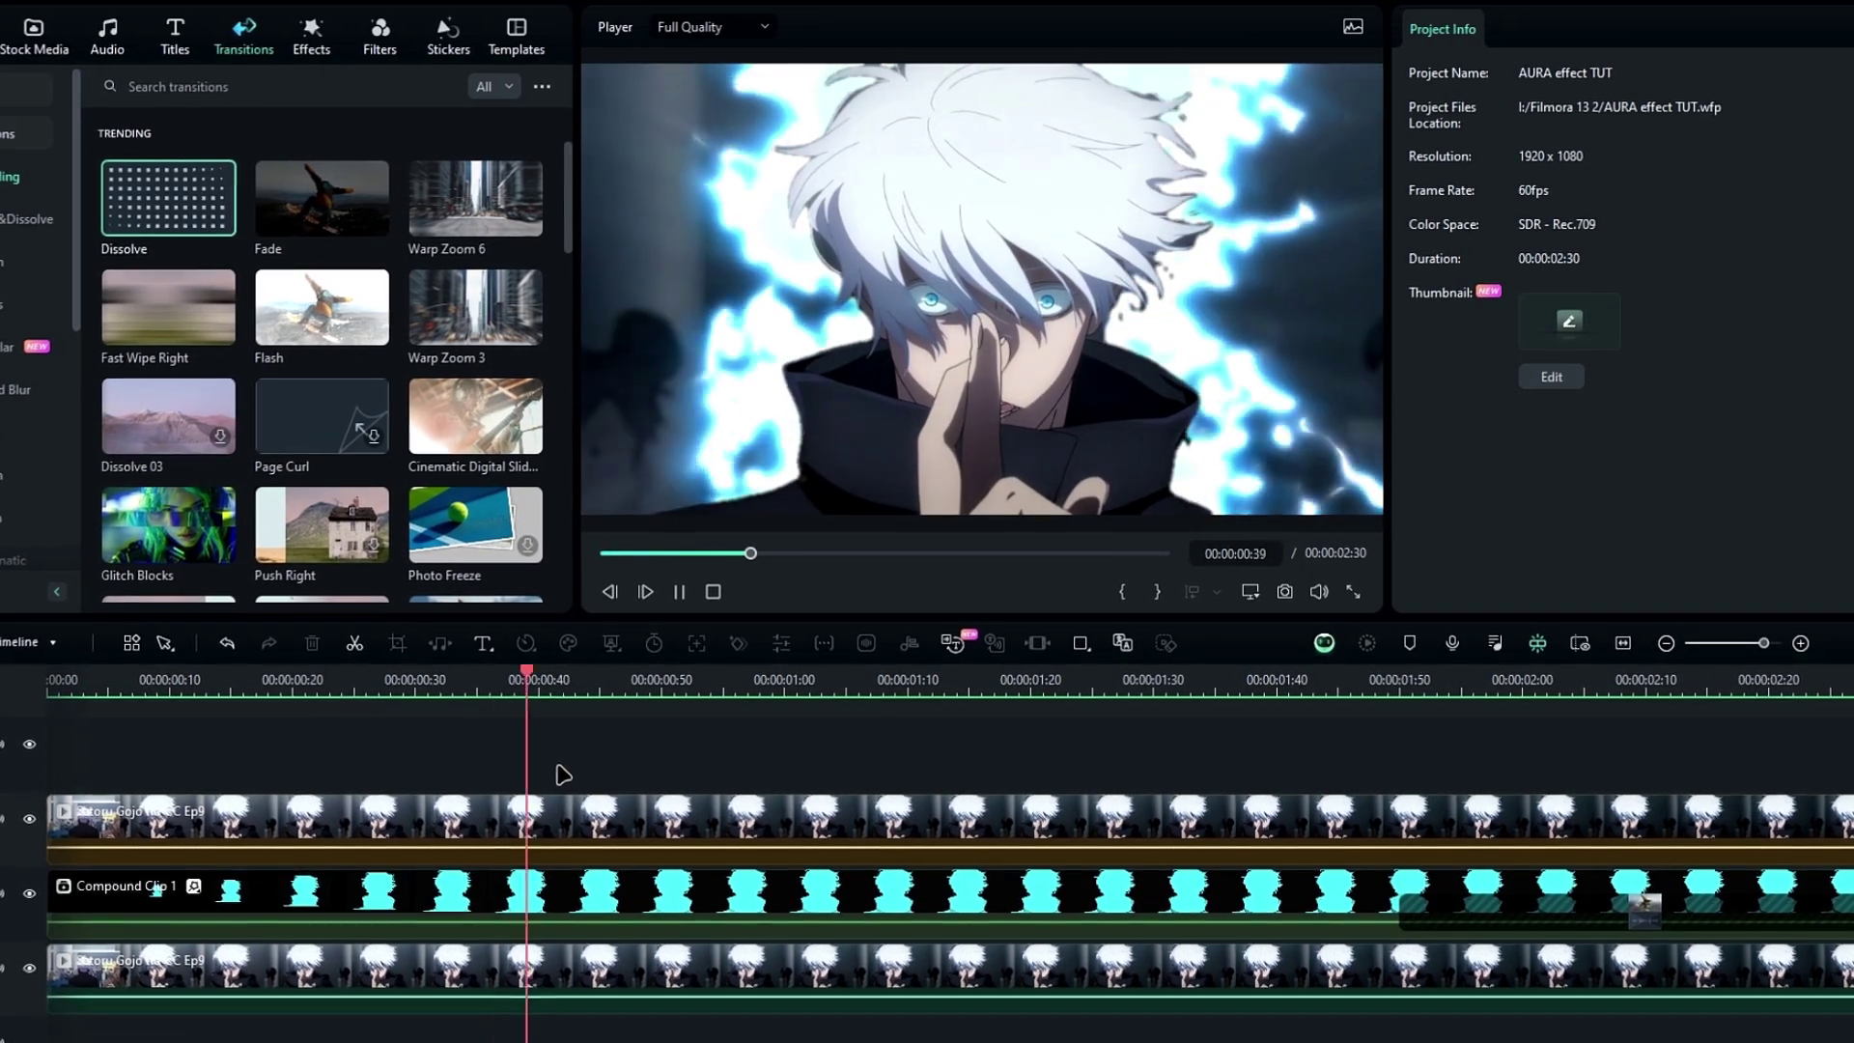